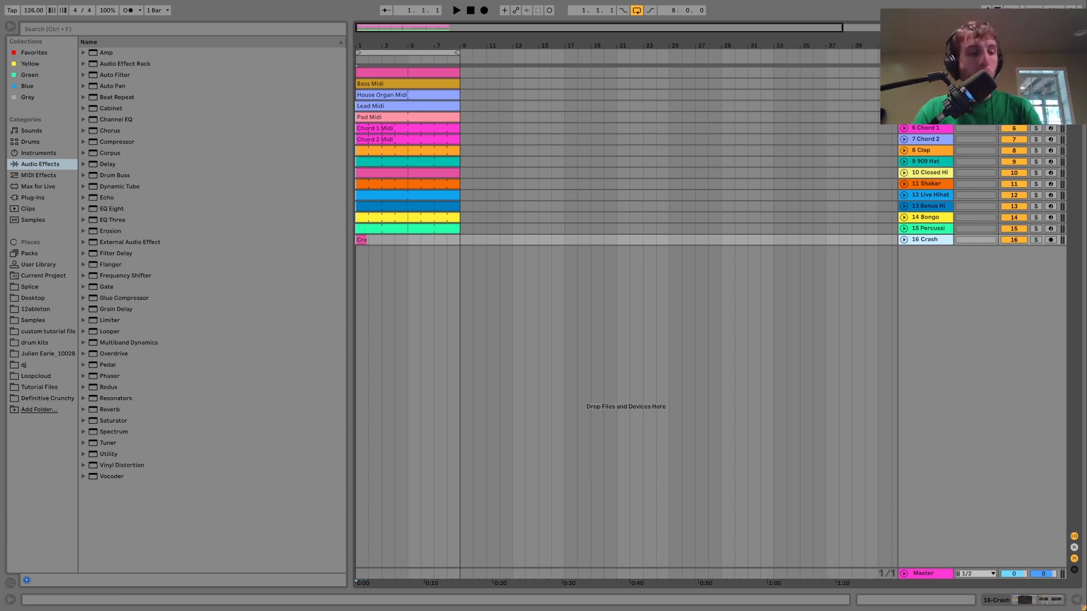
Solo the kick track, expand its lane and show its Kick 909 sampler during playback
left_click(1036, 72)
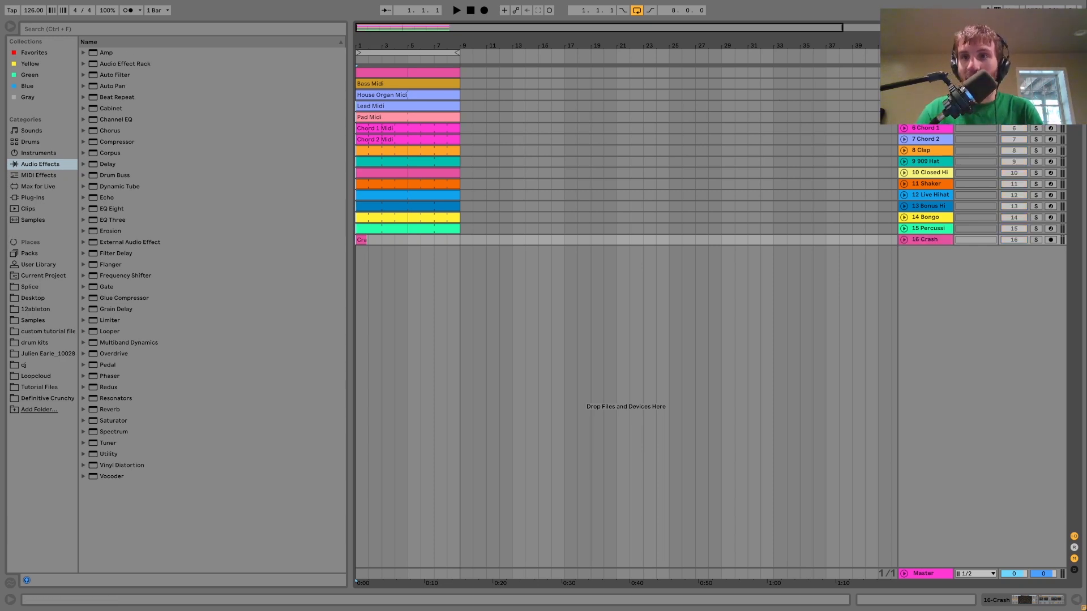
left_click(904, 72)
left_click(926, 72)
key("space")
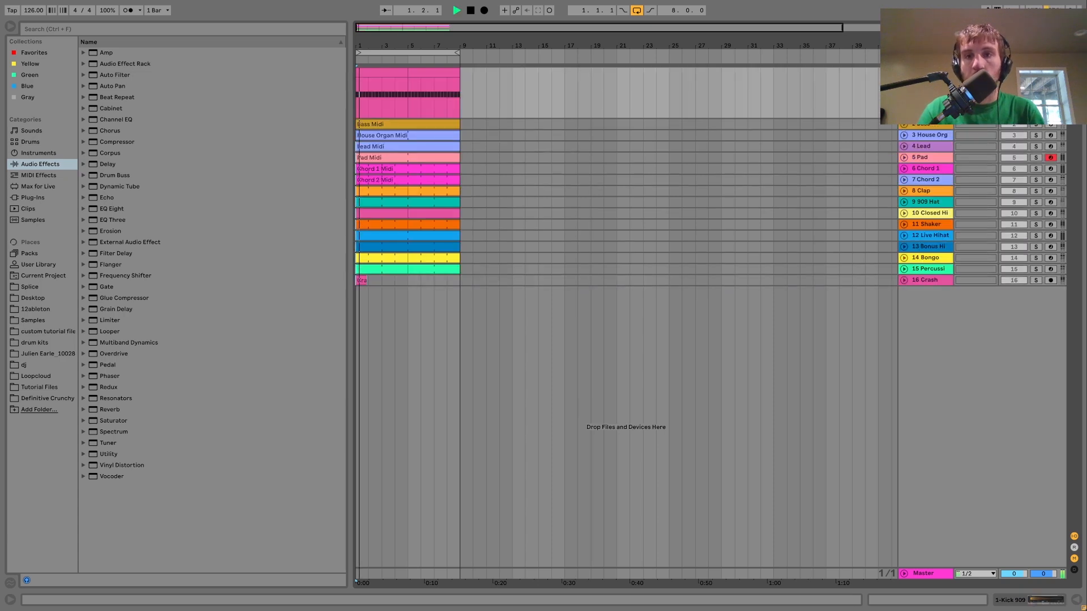
double_click(926, 73)
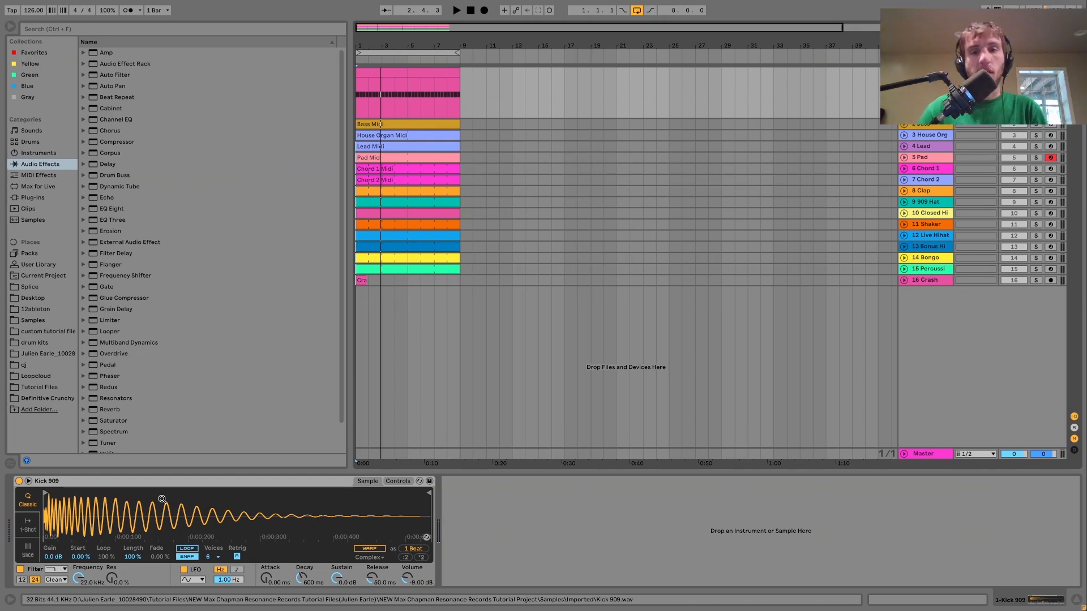
Play the soloed kick loop from the start to audition the Kick 909 sample
key("space")
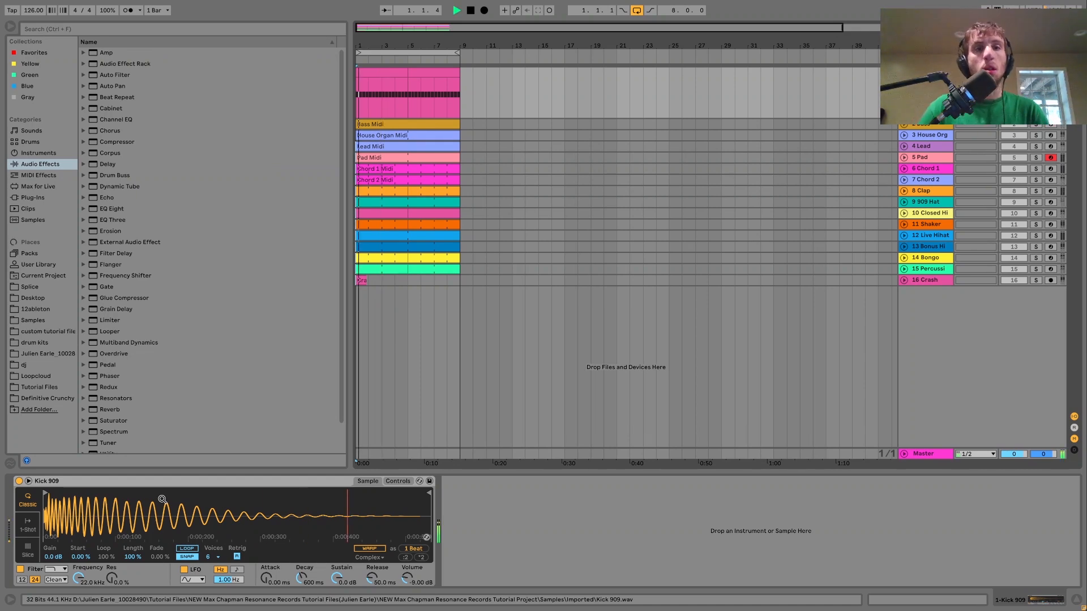
key("space")
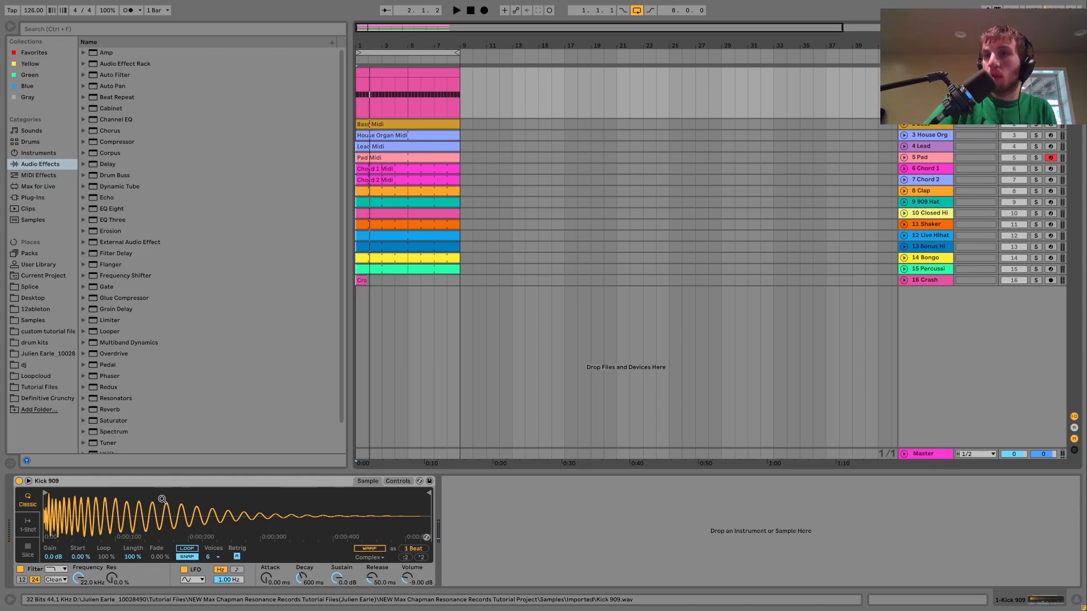
key("space")
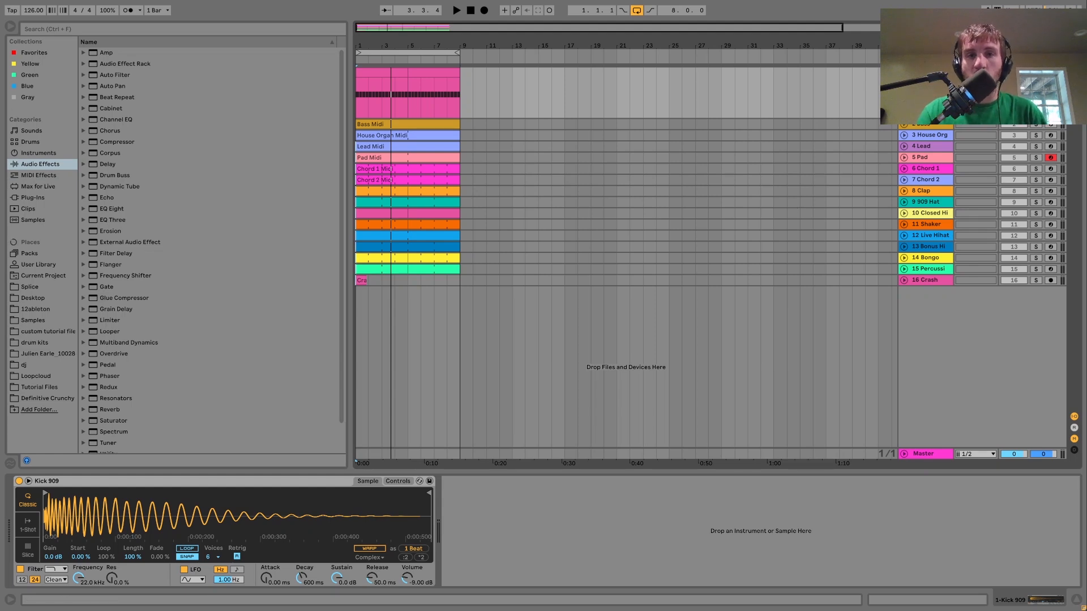
Turn off the kick's solo and play the loop from the start with all tracks
left_click(1036, 73)
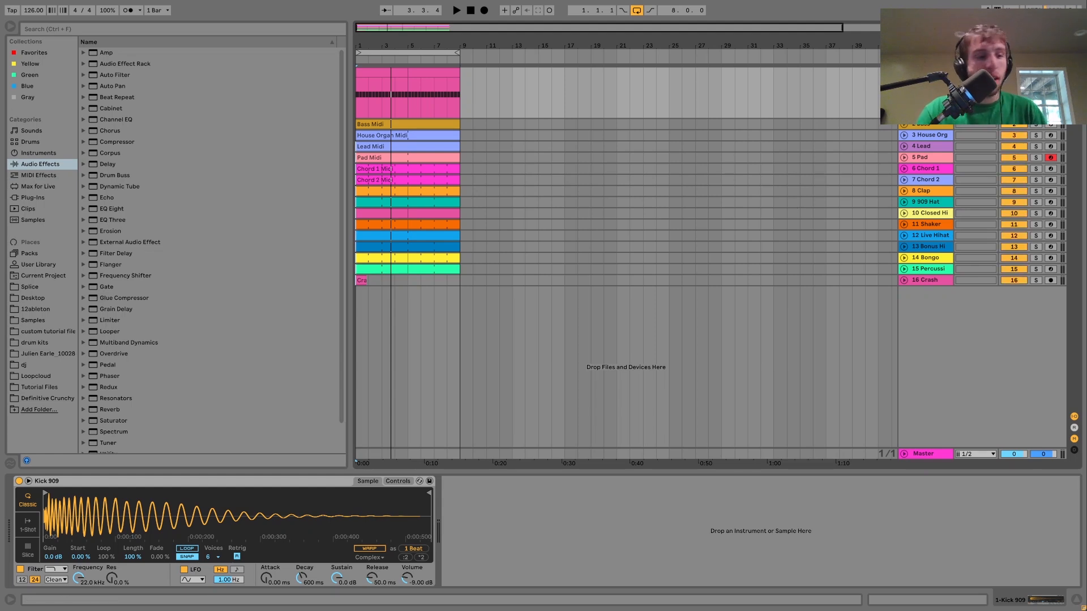
key("space")
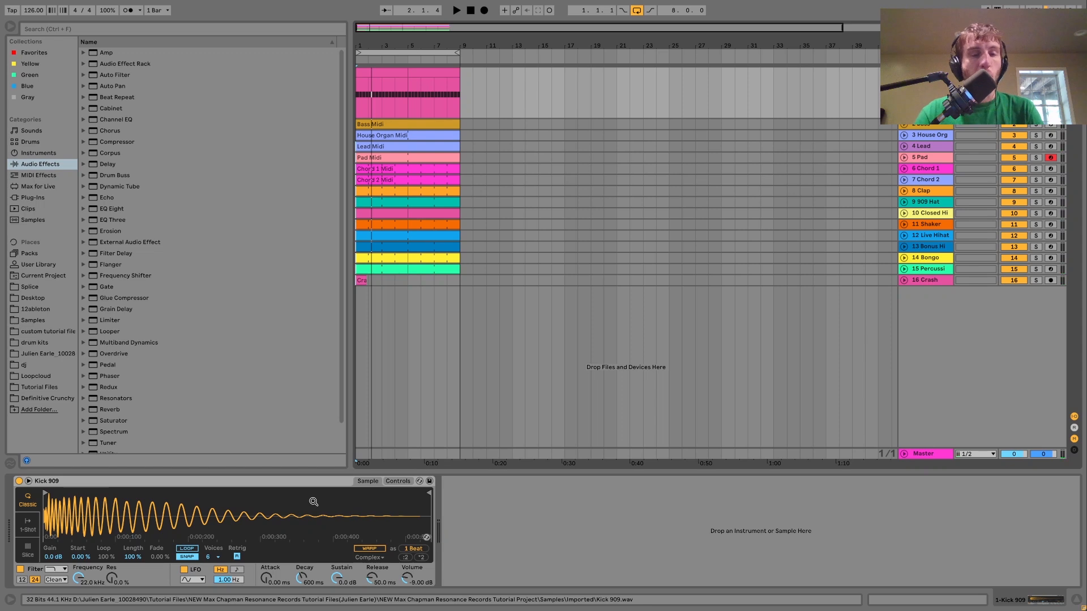
key("space")
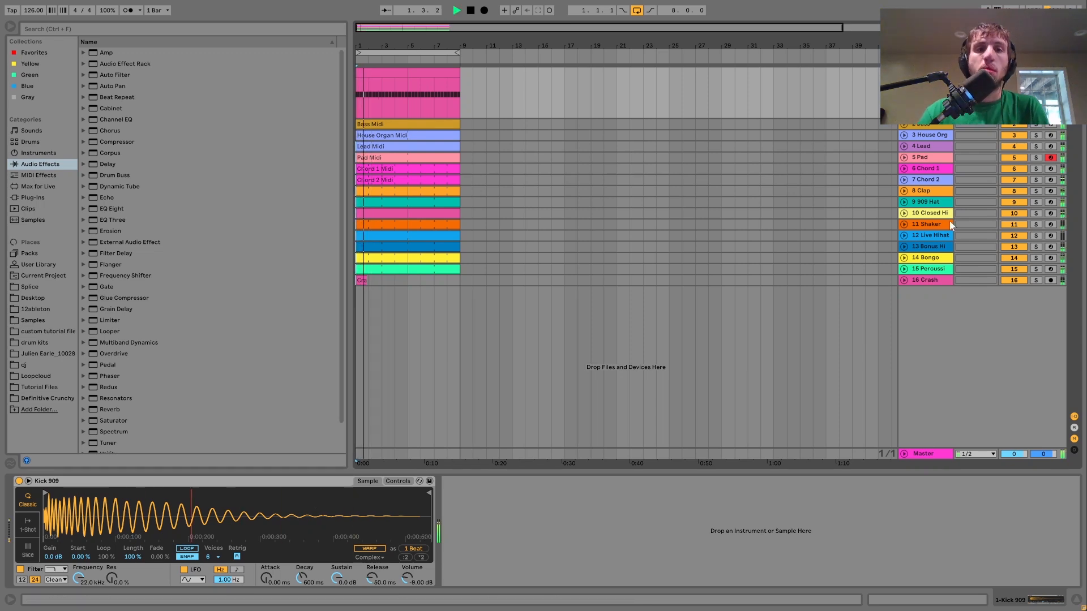
key("space")
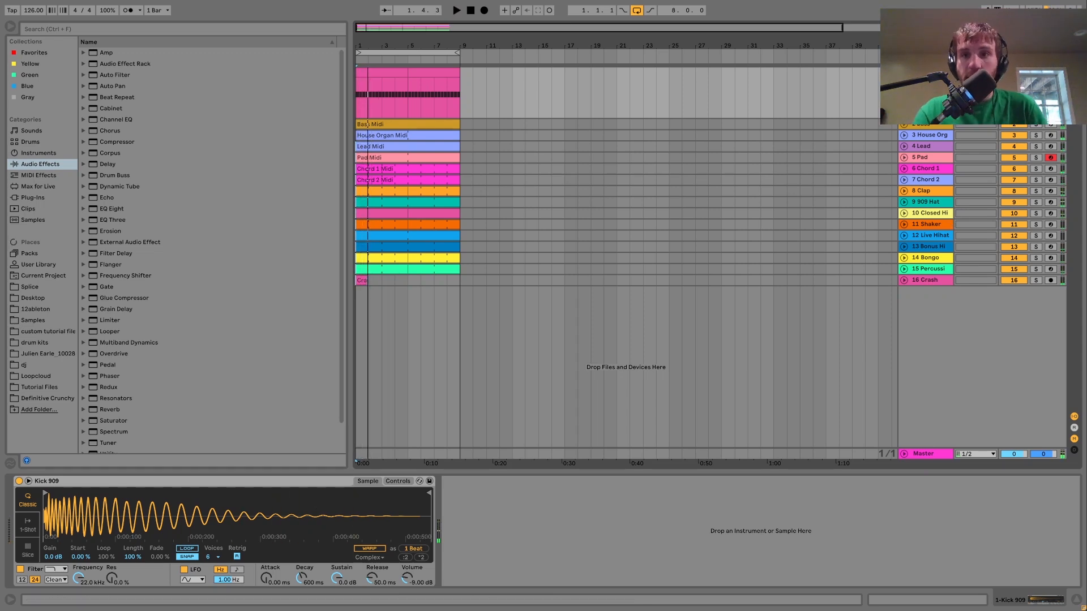
Collapse the kick lane, expand the Bass track in its place and audition the bass in solo
left_click(904, 73)
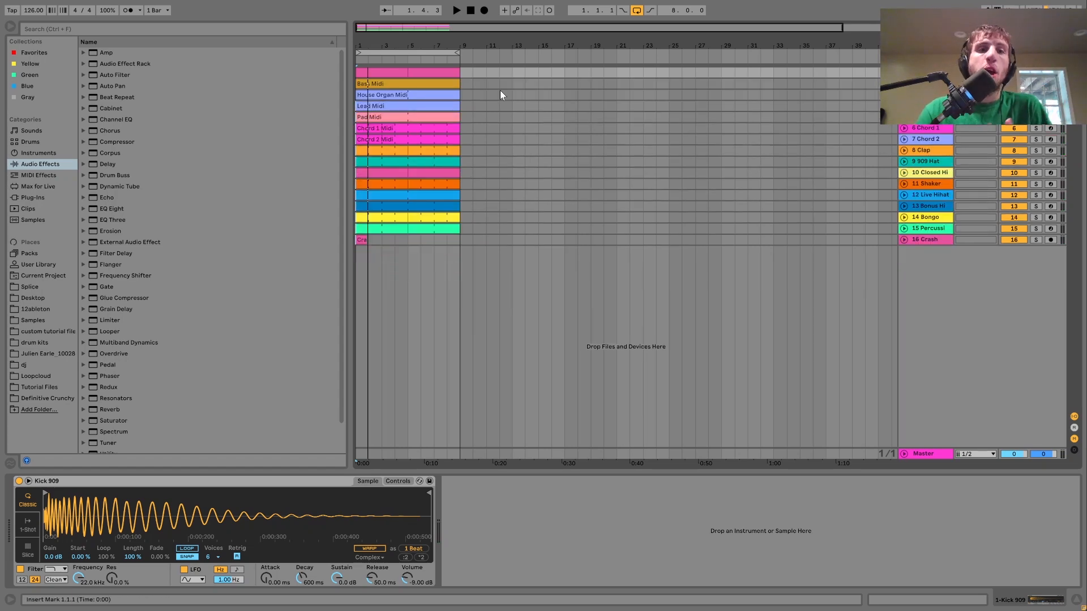
left_click_drag(357, 40, 356, 48)
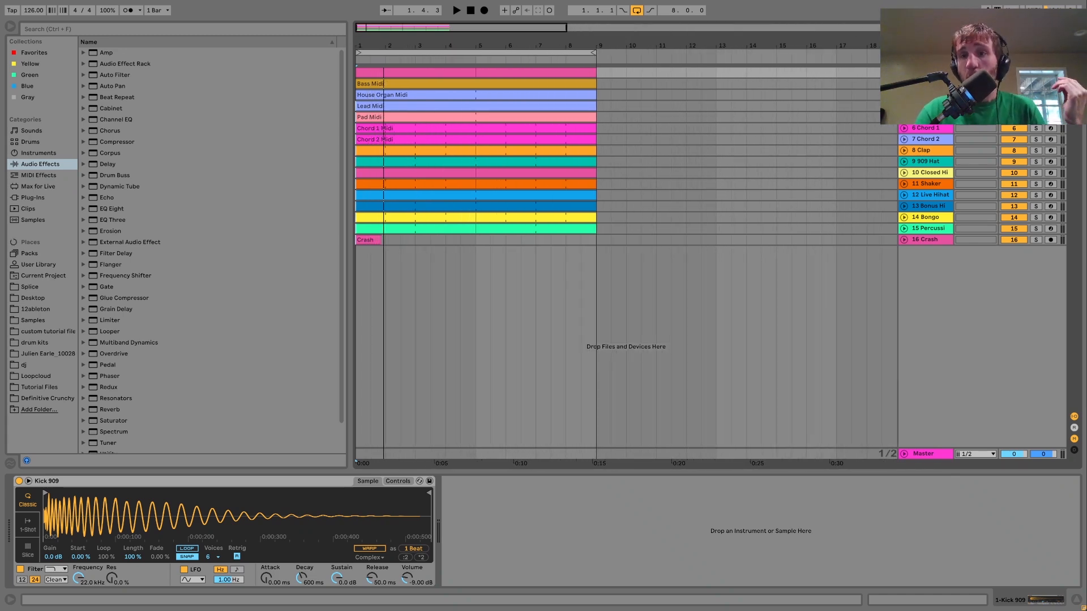
left_click(926, 83)
left_click(905, 84)
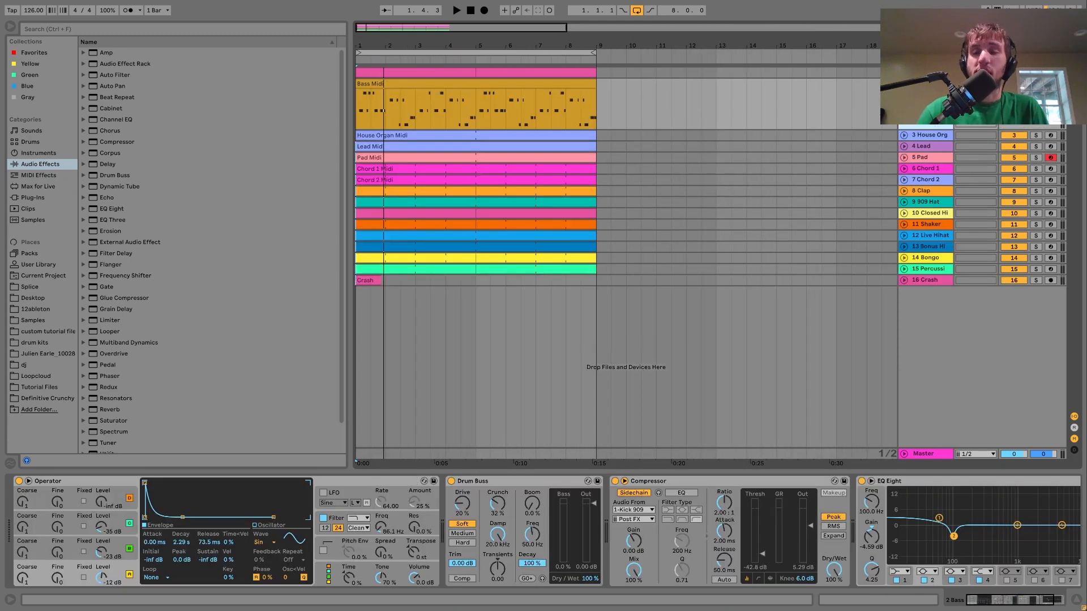
key("space")
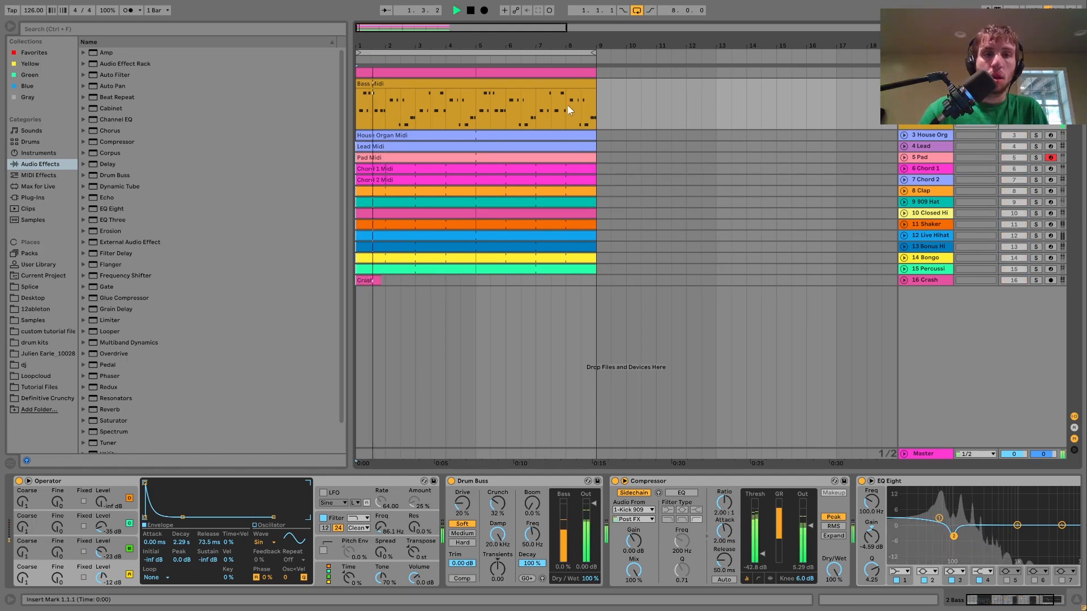
Open the Bass Midi clip's notes and examine the G#0, C1, E0 and F#0 notes in its first two bars
double_click(545, 88)
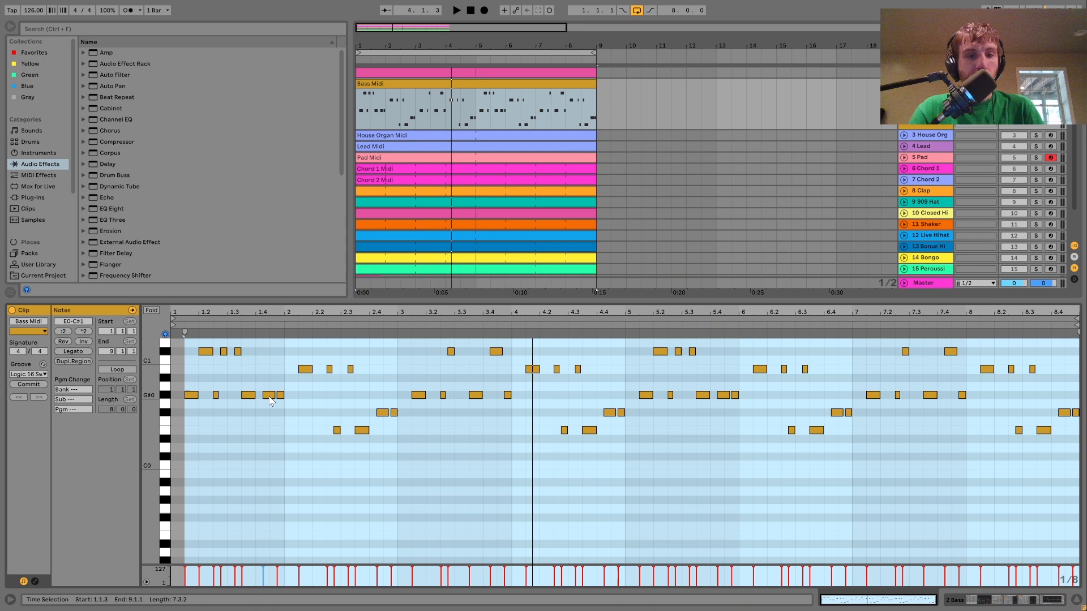
left_click(248, 395)
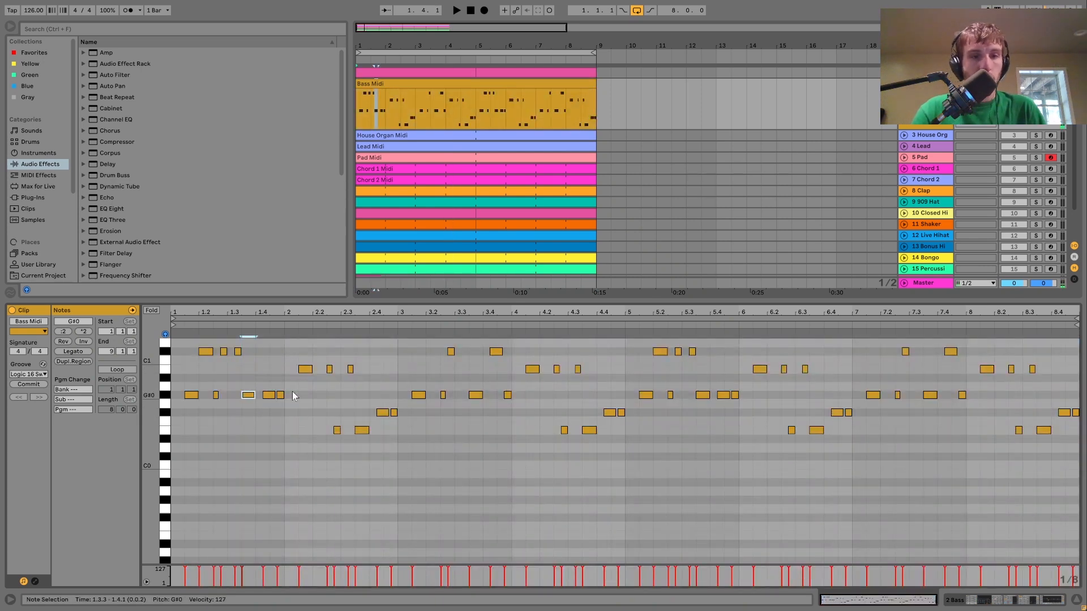
left_click(302, 371)
left_click_drag(313, 391, 349, 483)
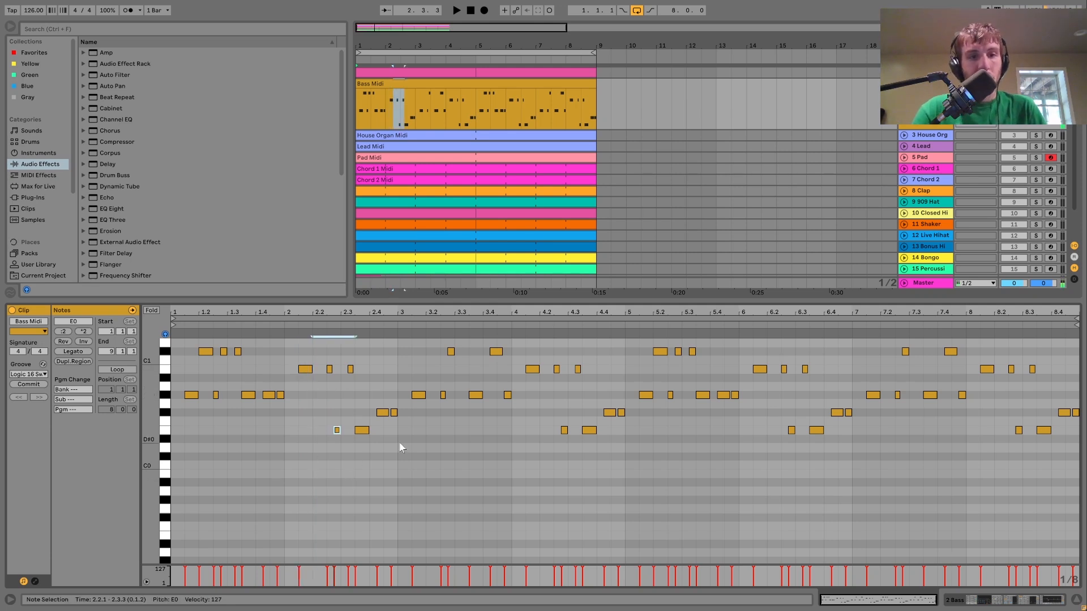
left_click_drag(375, 407, 401, 435)
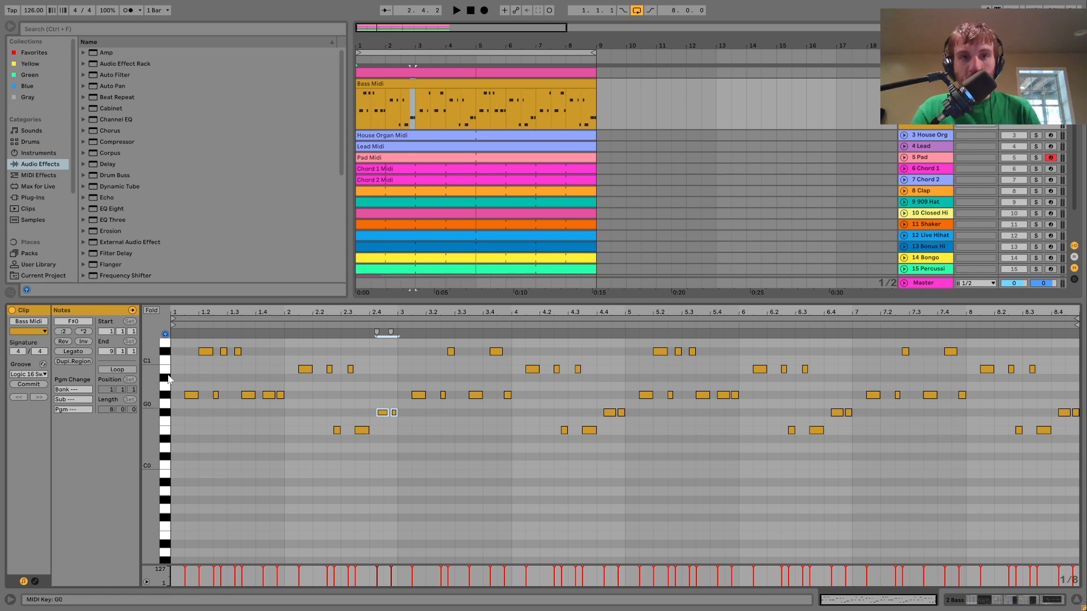
Play the Bass Midi clip and highlight all of its C#1 notes
left_click(374, 83)
key("space")
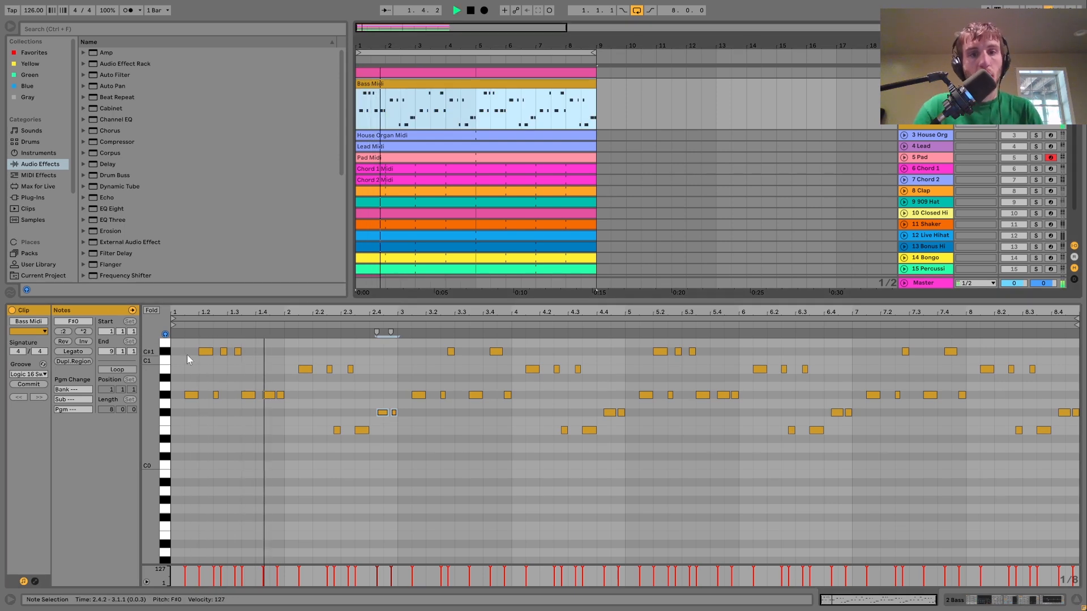
left_click(167, 355)
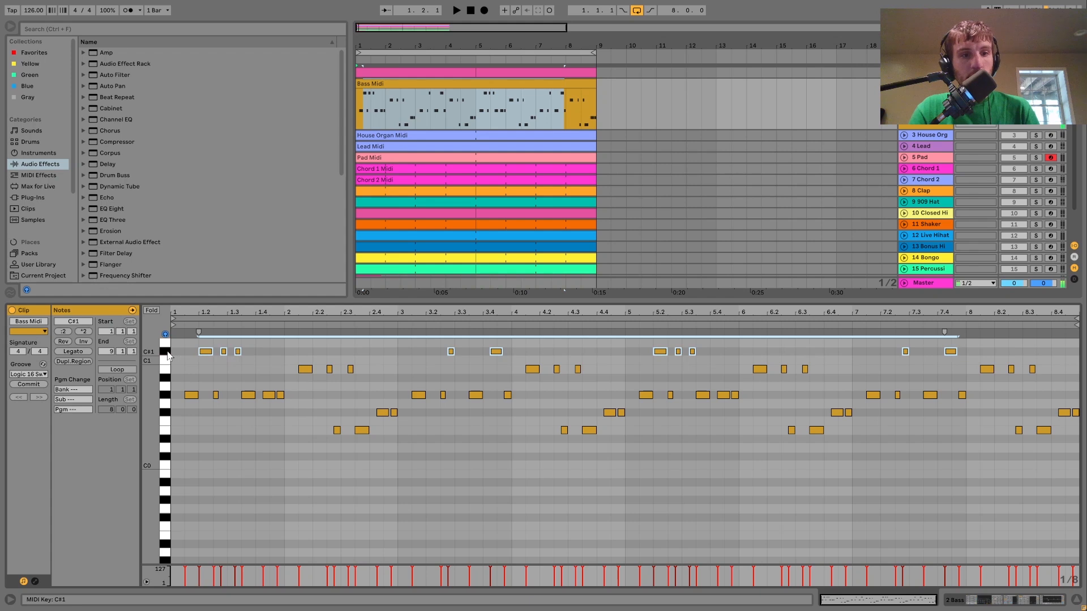
key("space")
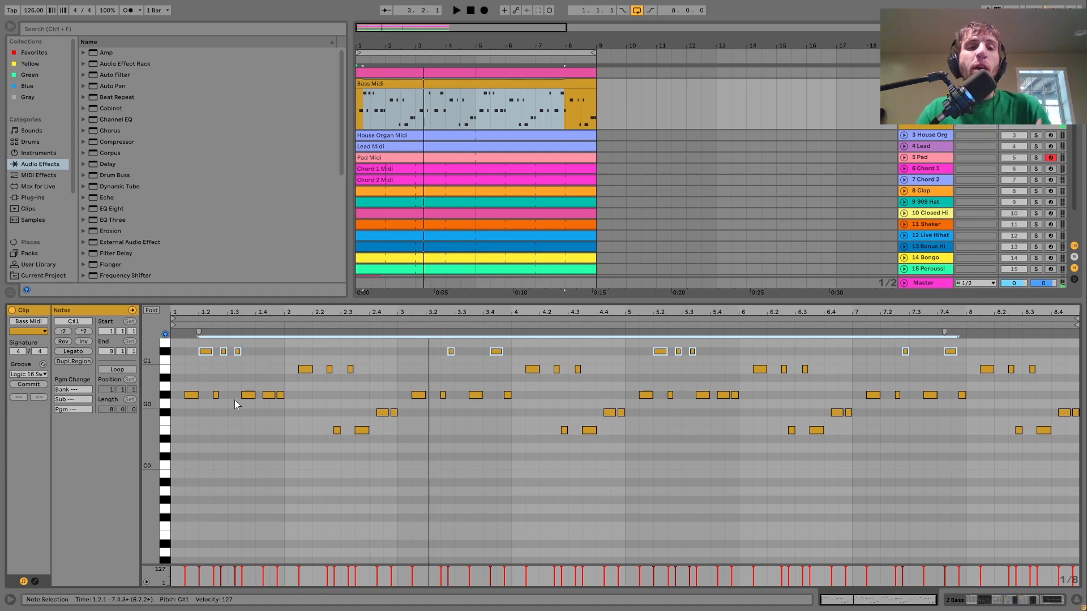
Select the short G#0 and C#1 notes between 1.2.3 and 1.3.1 and replay the bass line
left_click_drag(215, 413, 228, 354)
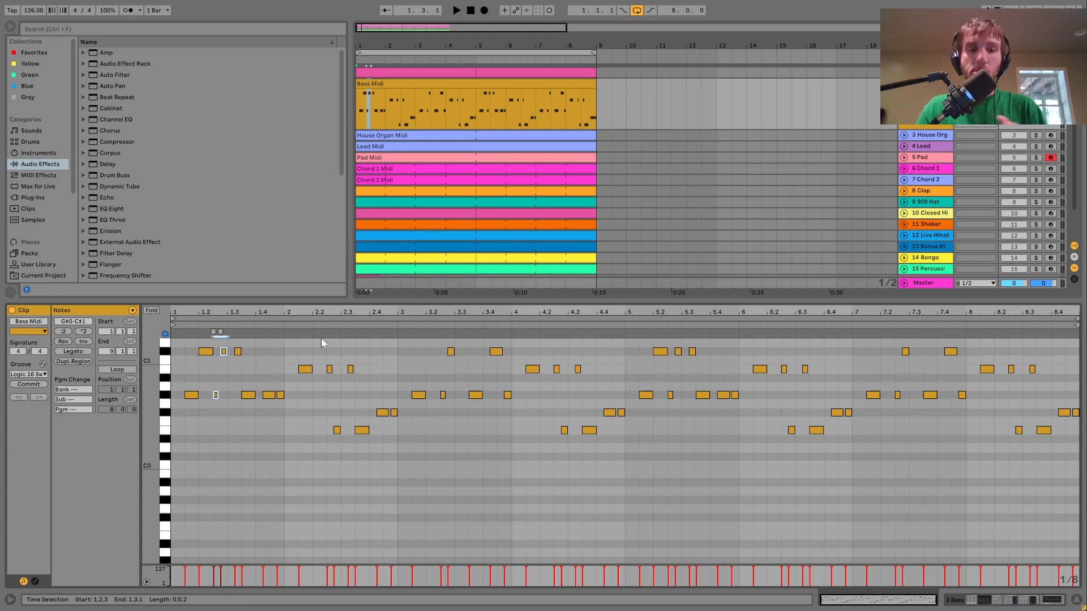
key("space")
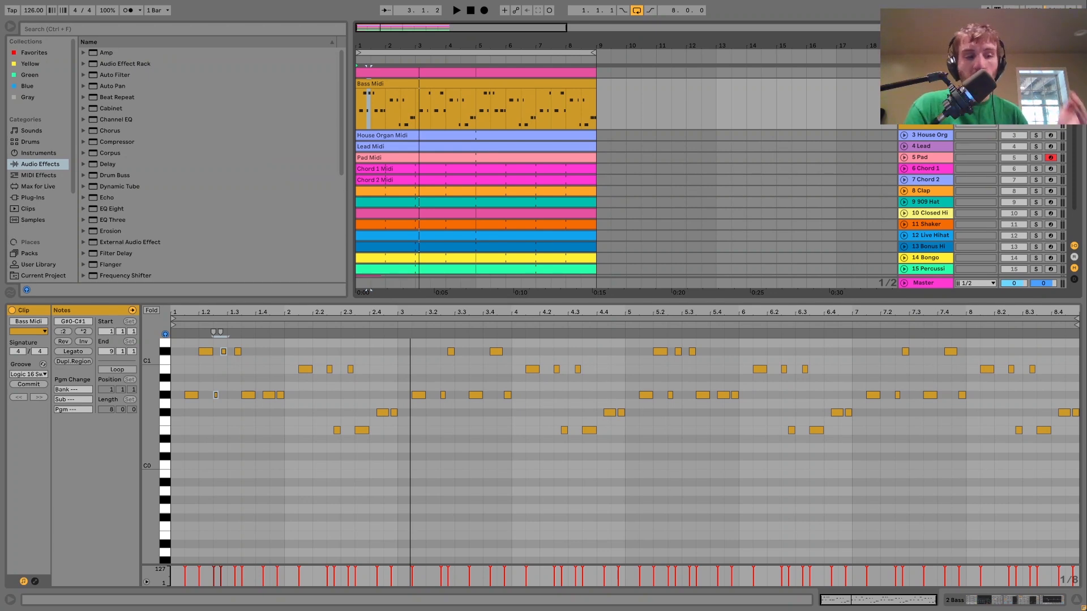
key("space")
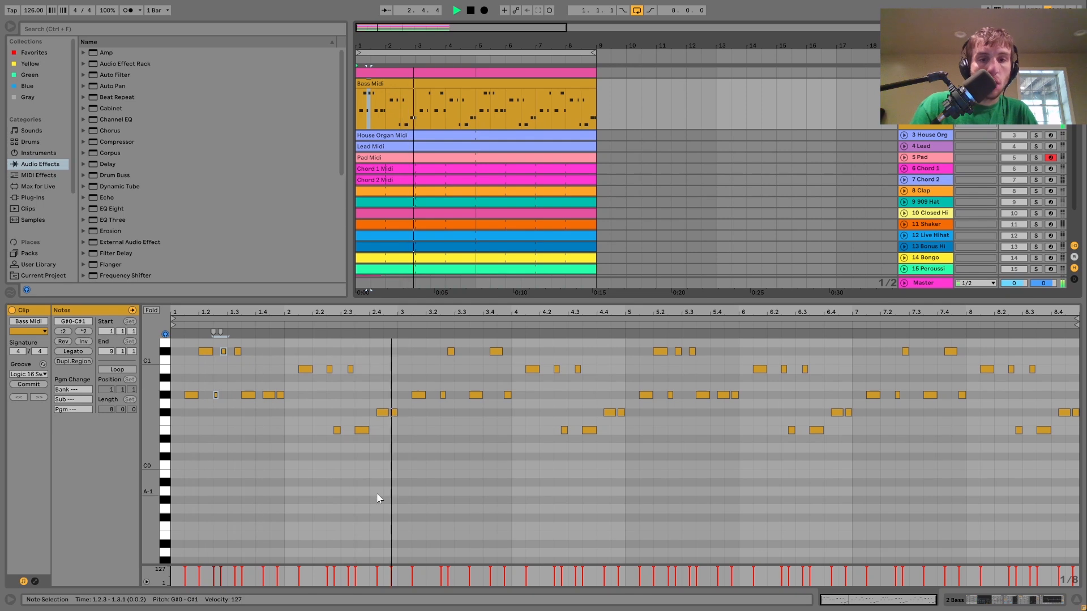
key("space")
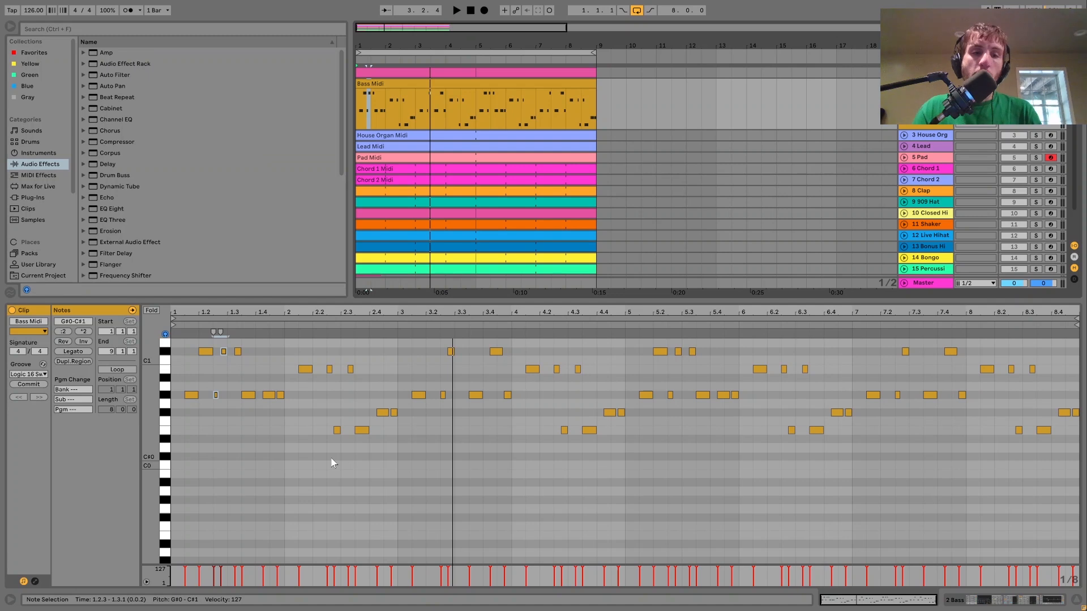
key("space")
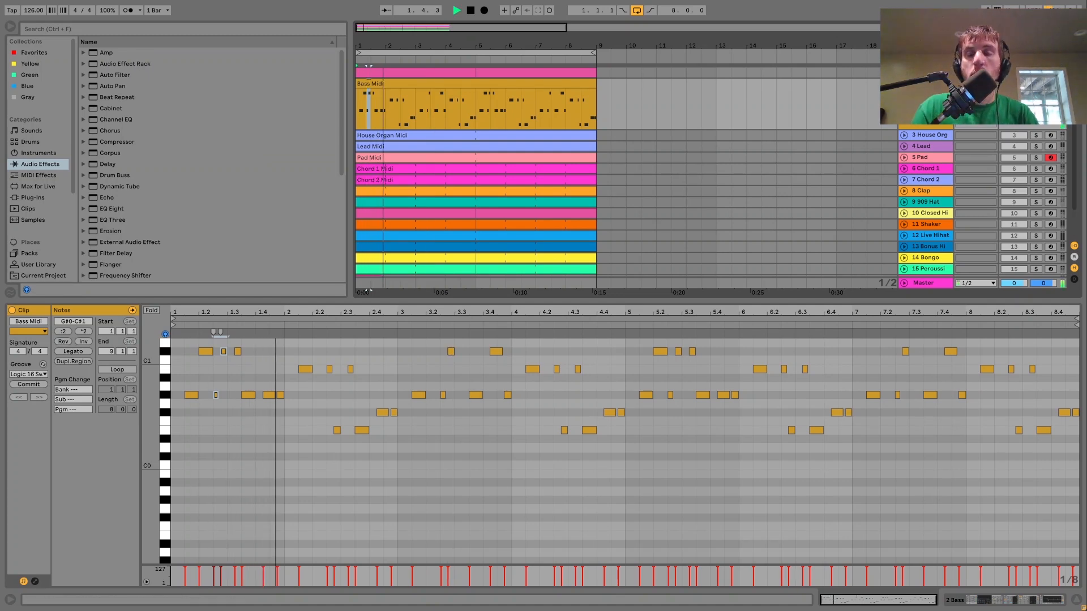
Bring back the Bass track's devices and audition it while reviewing the settings of Operator's oscillators C and B
key("shift+Tab")
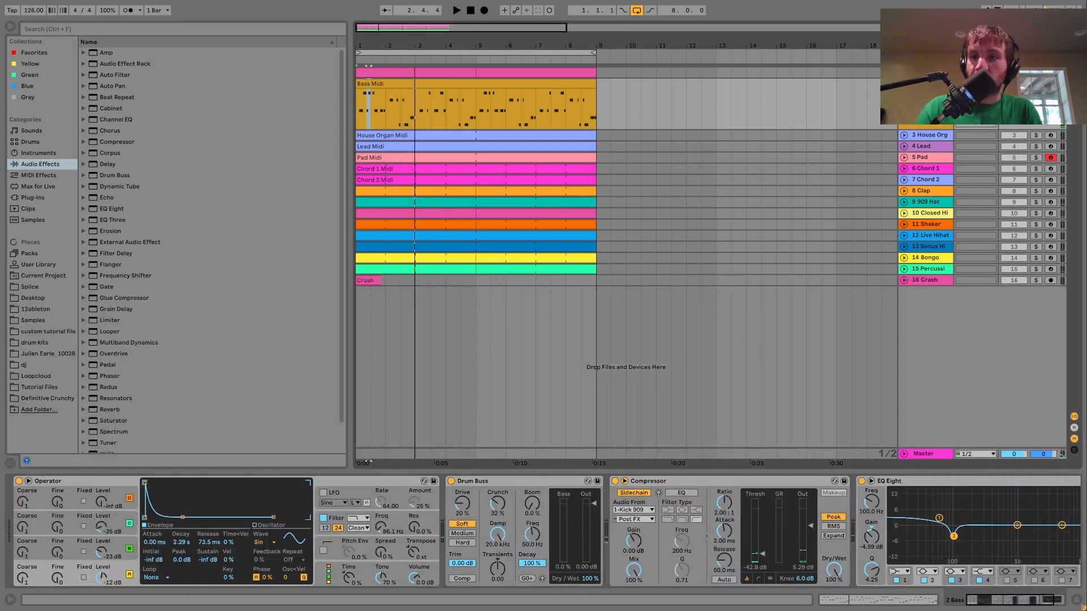
left_click(387, 84)
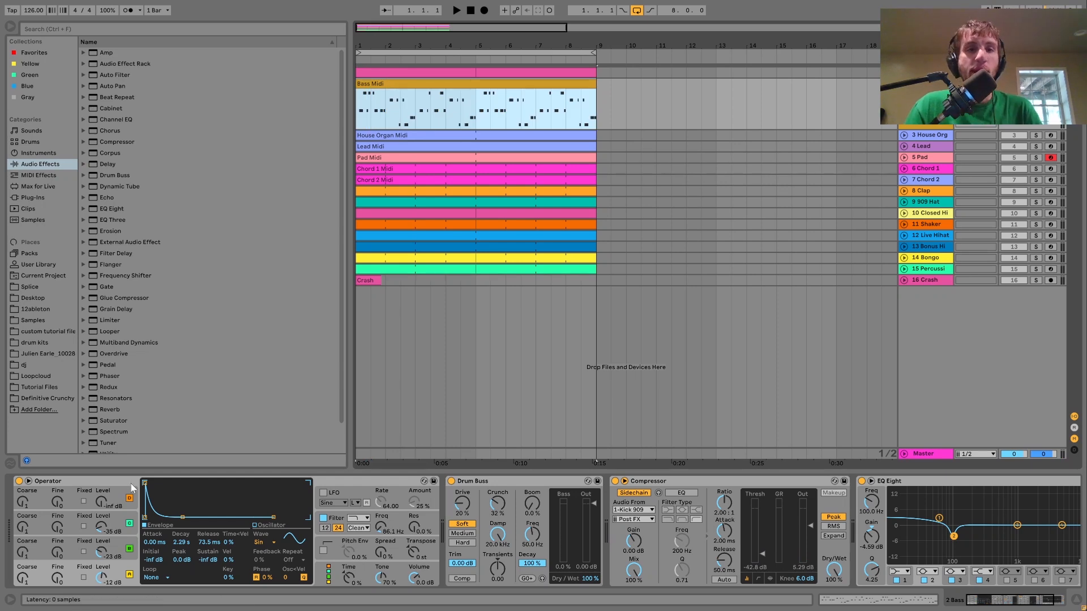
left_click(120, 549)
left_click(114, 517)
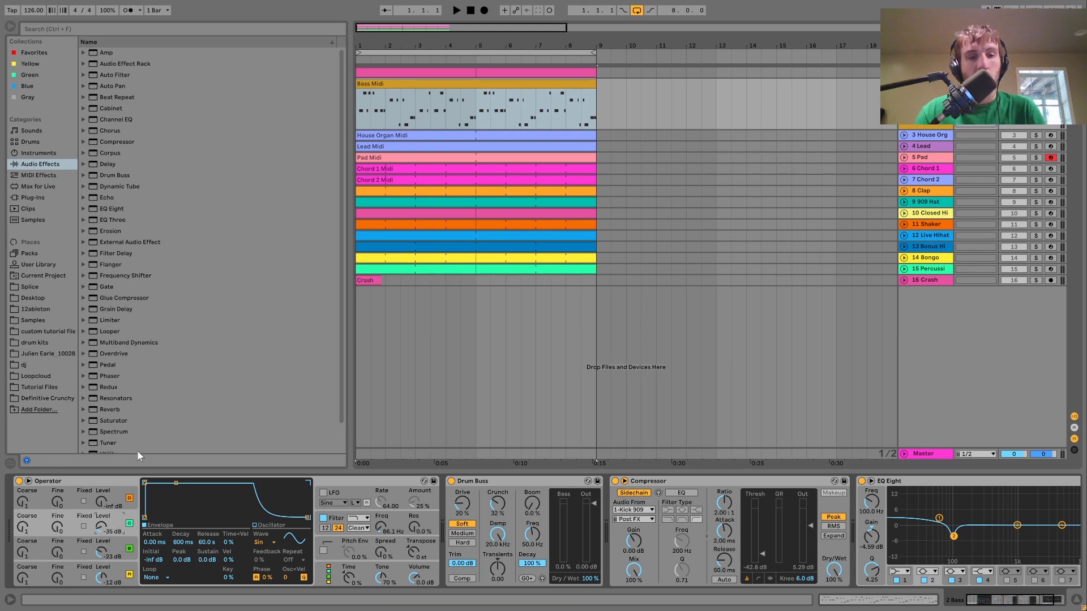
key("space")
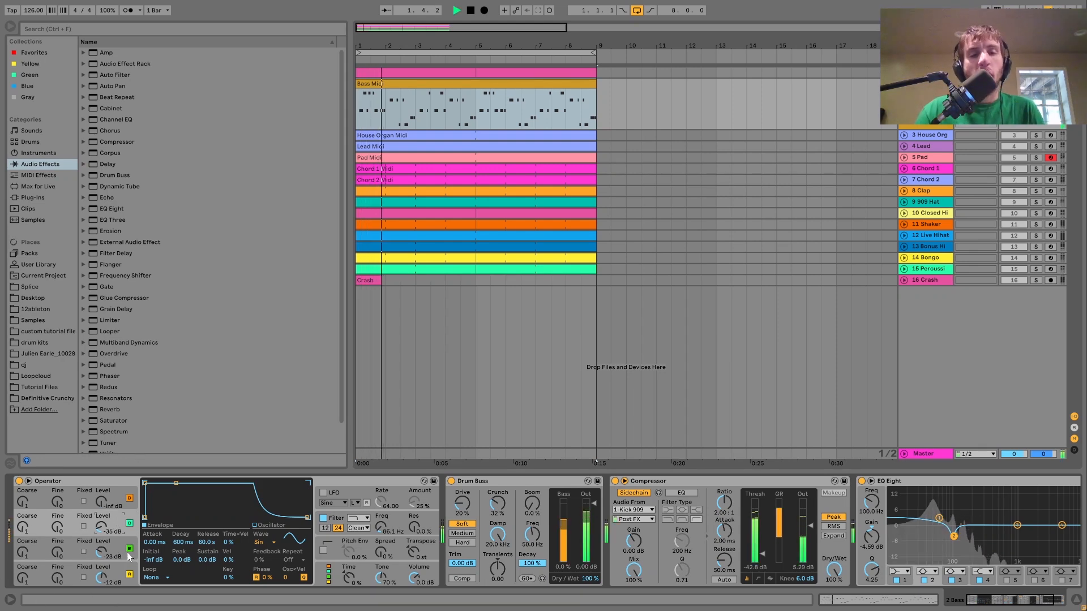
key("space")
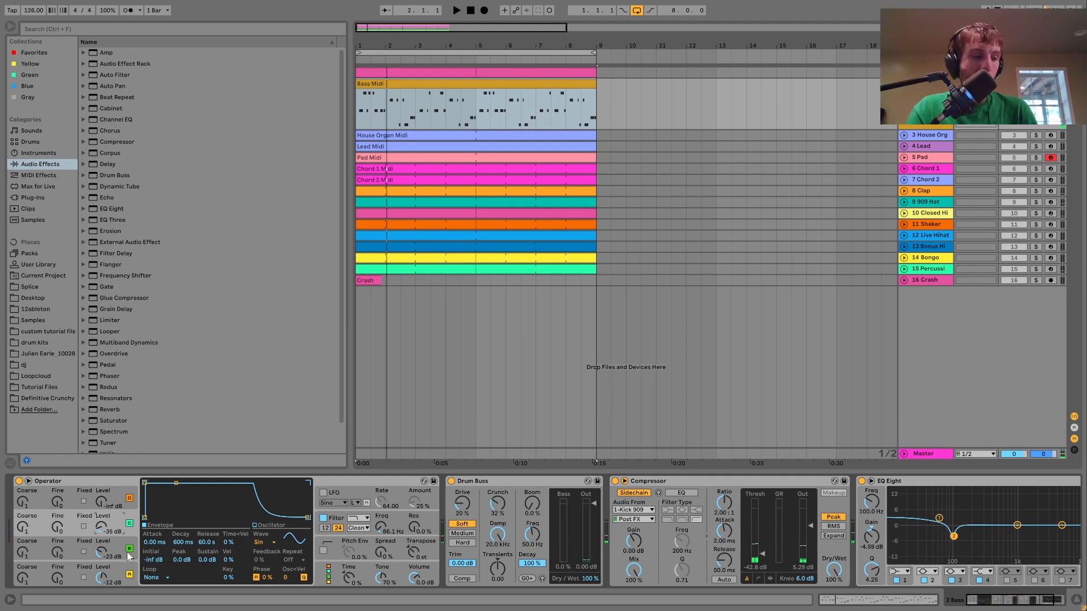
key("space")
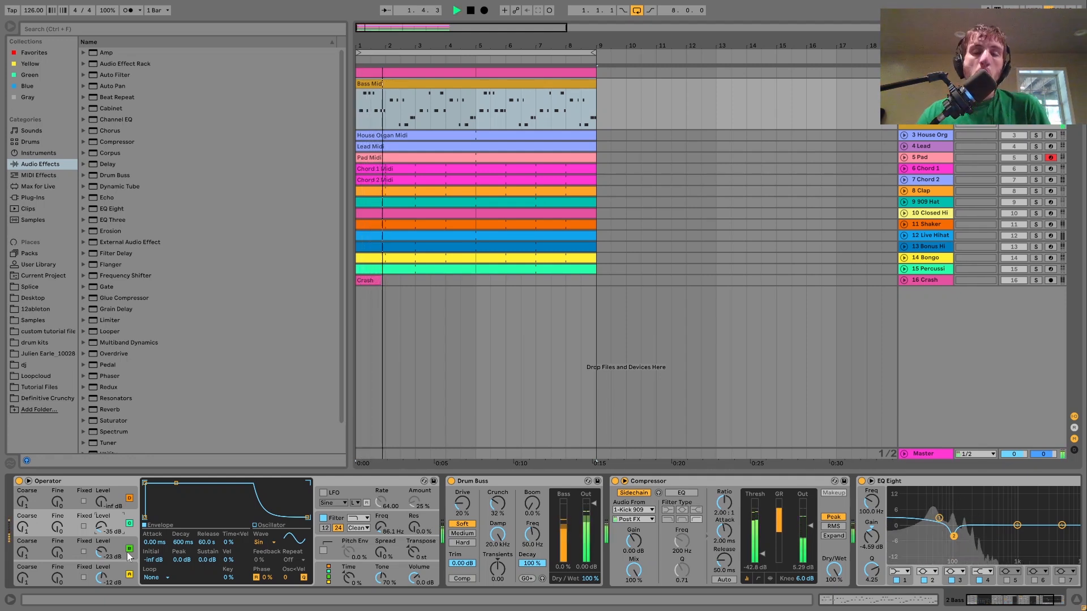
key("space")
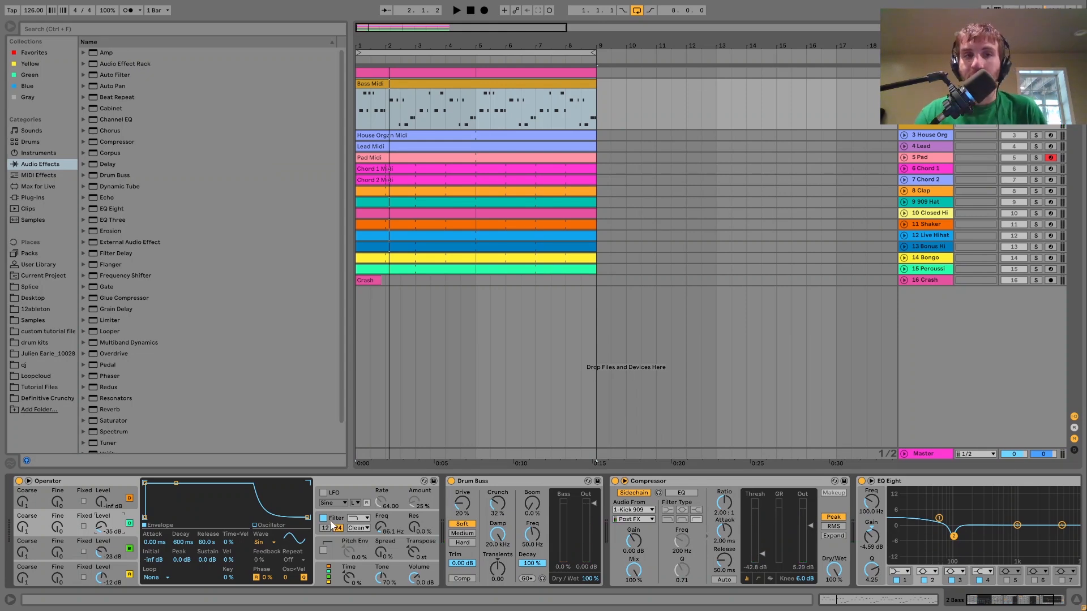
Show Operator's filter envelope settings and play the bass
left_click(333, 525)
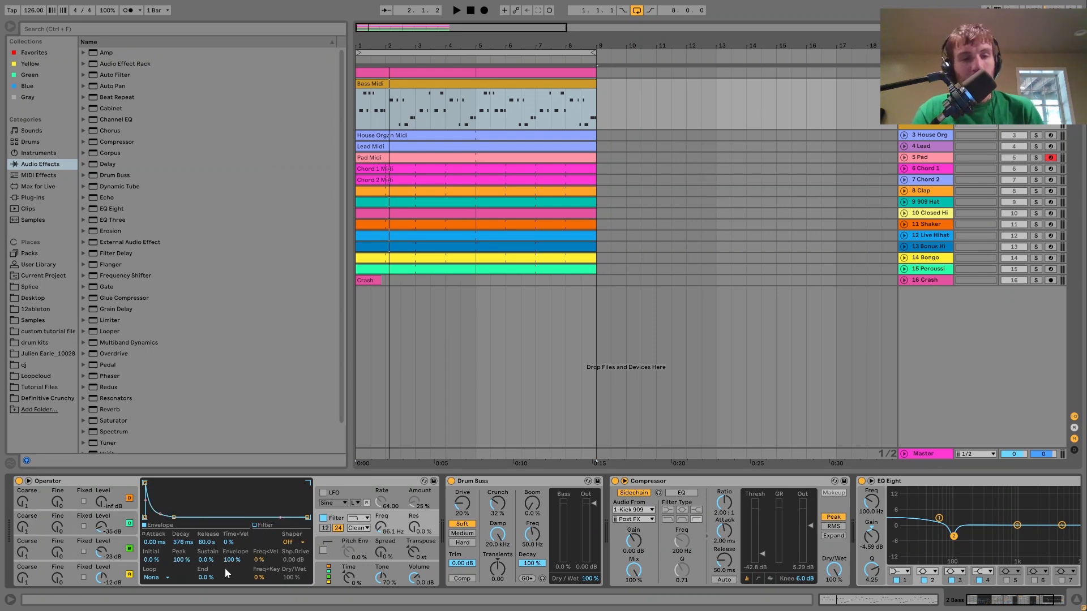
key("space")
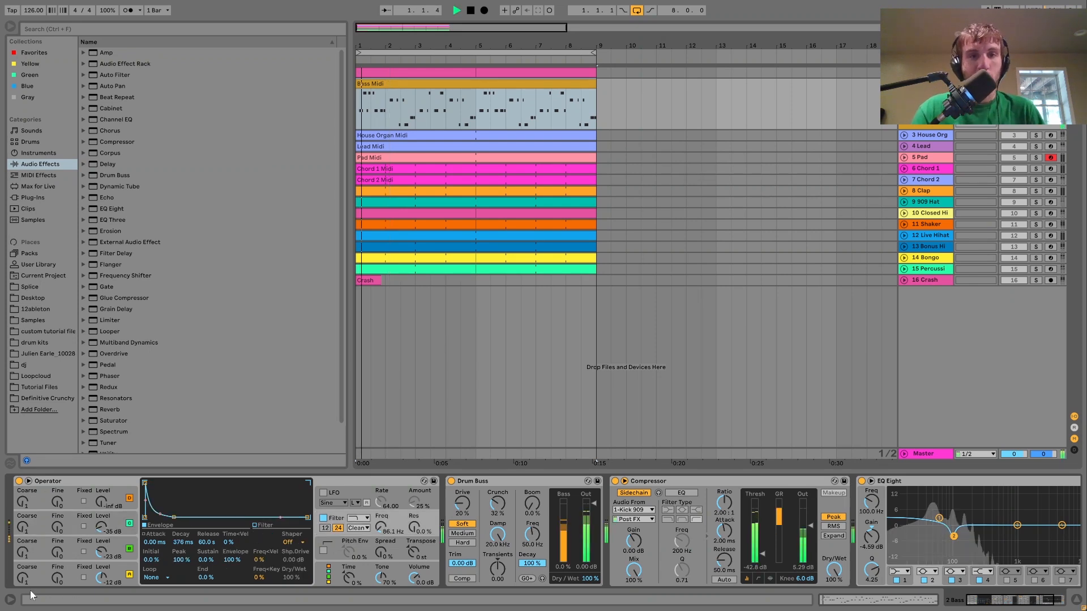
Compare the playing bass with Operator's filter switched off and back on, and select the Compressor to review its kick sidechain
left_click(323, 519)
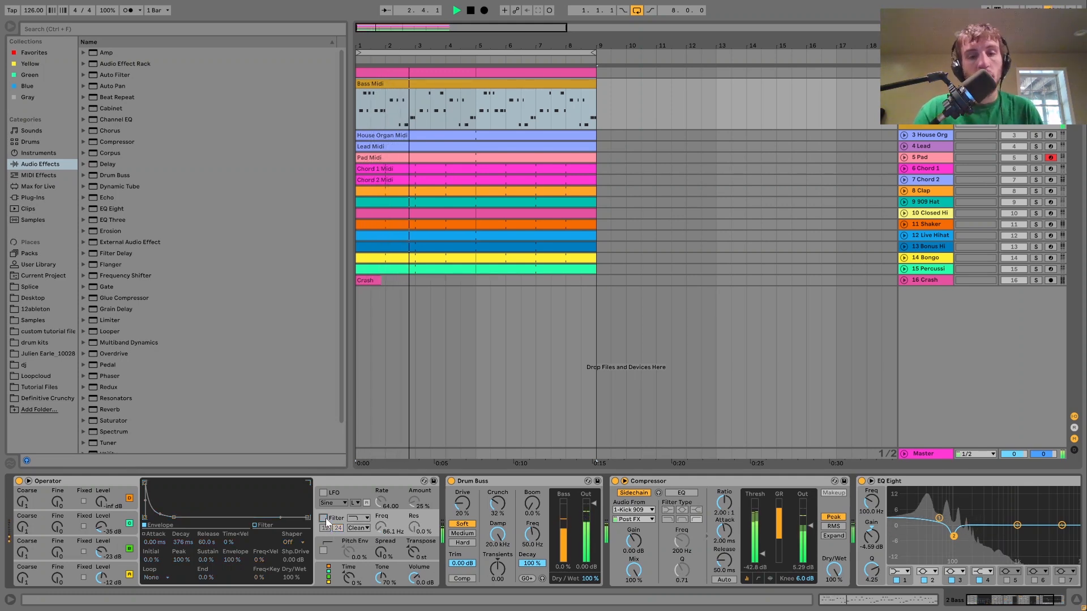
left_click(324, 519)
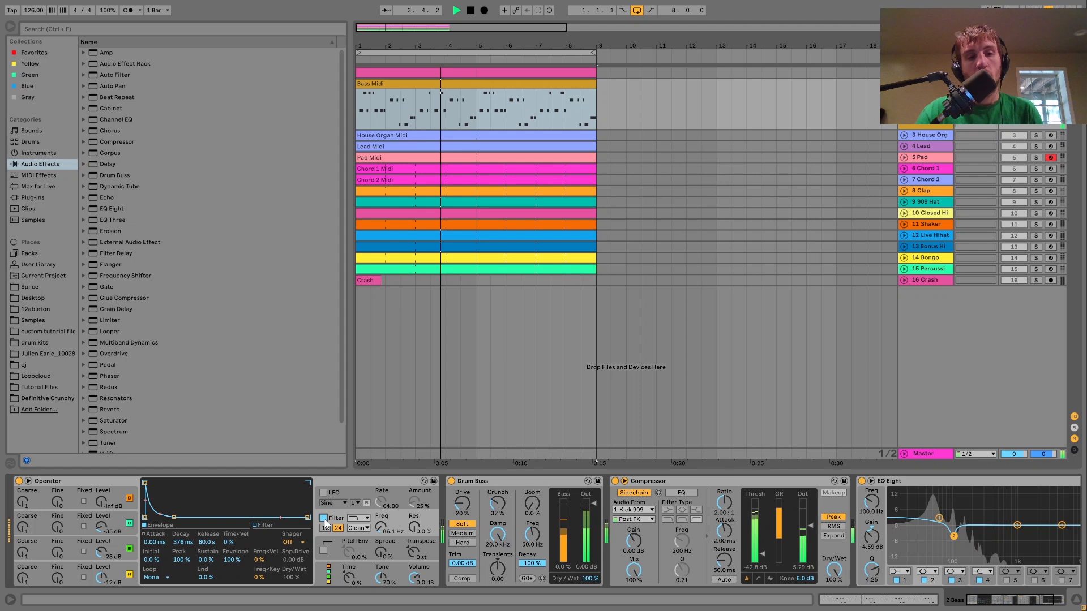
key("space")
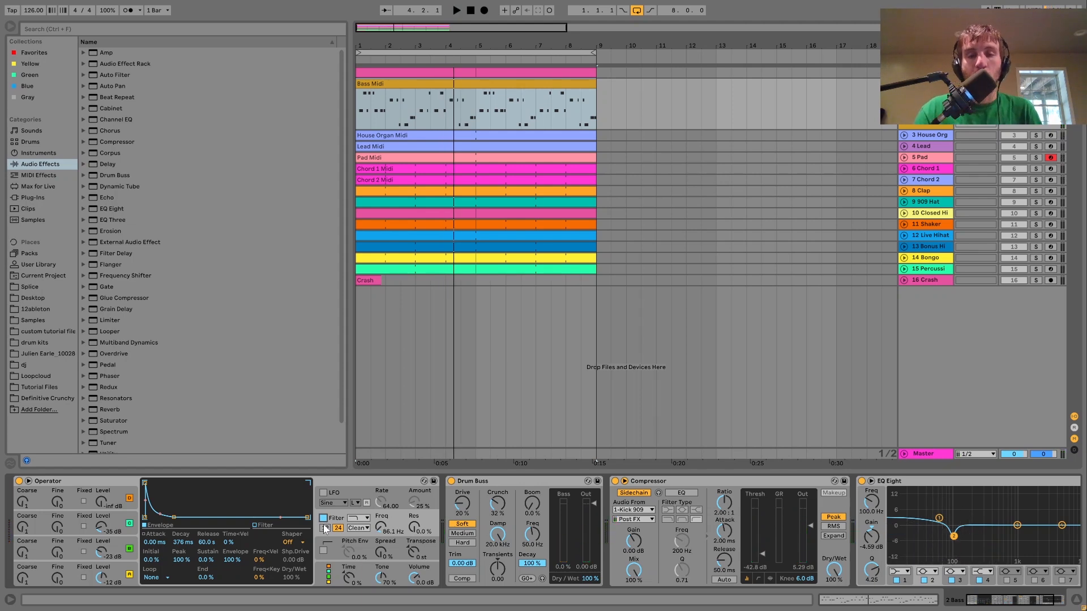
scroll(326, 529, "right", 3)
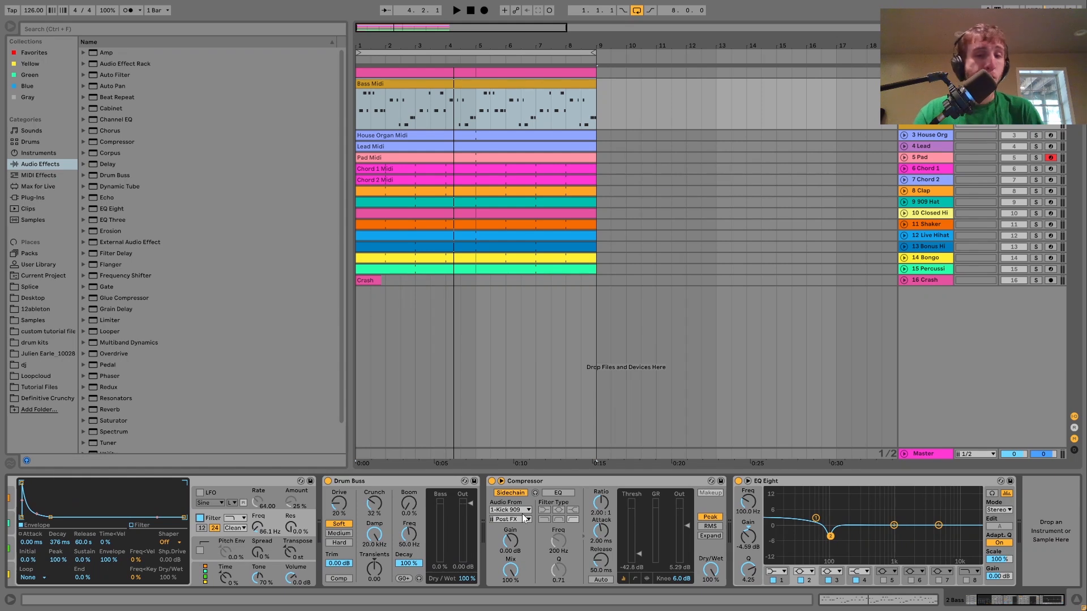
left_click(562, 477)
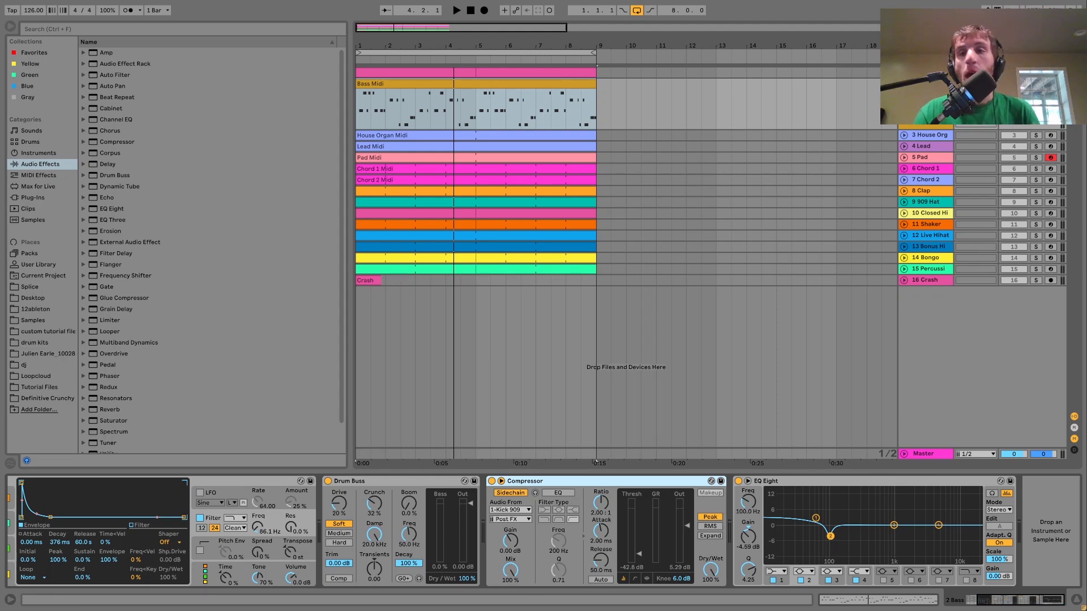
Fold the Bass track, unfold the House Organ track and play its House Organ Midi clip
left_click(904, 84)
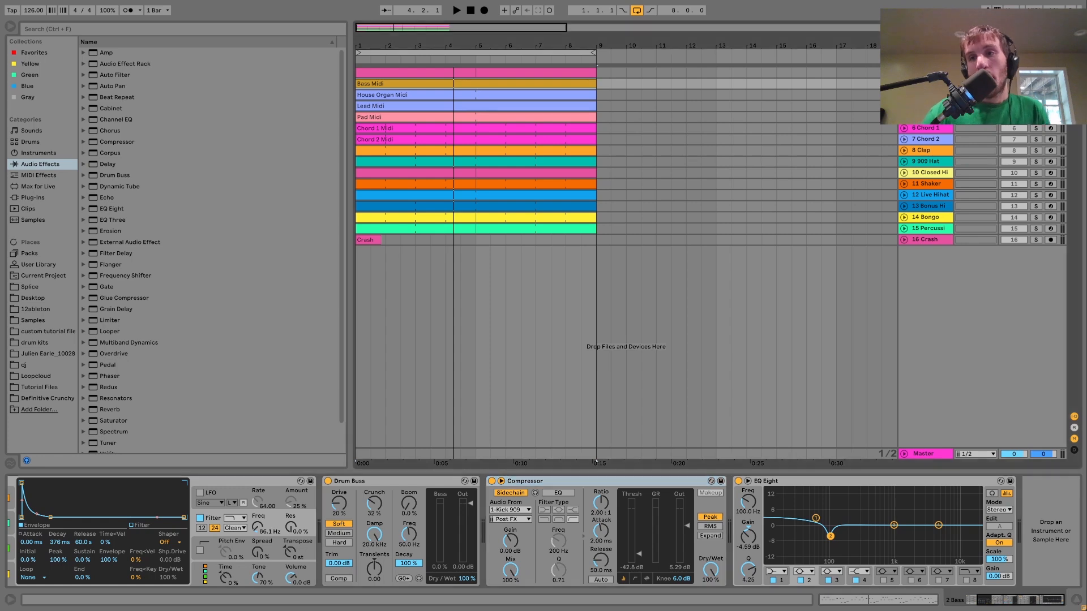
left_click(904, 94)
left_click(531, 97)
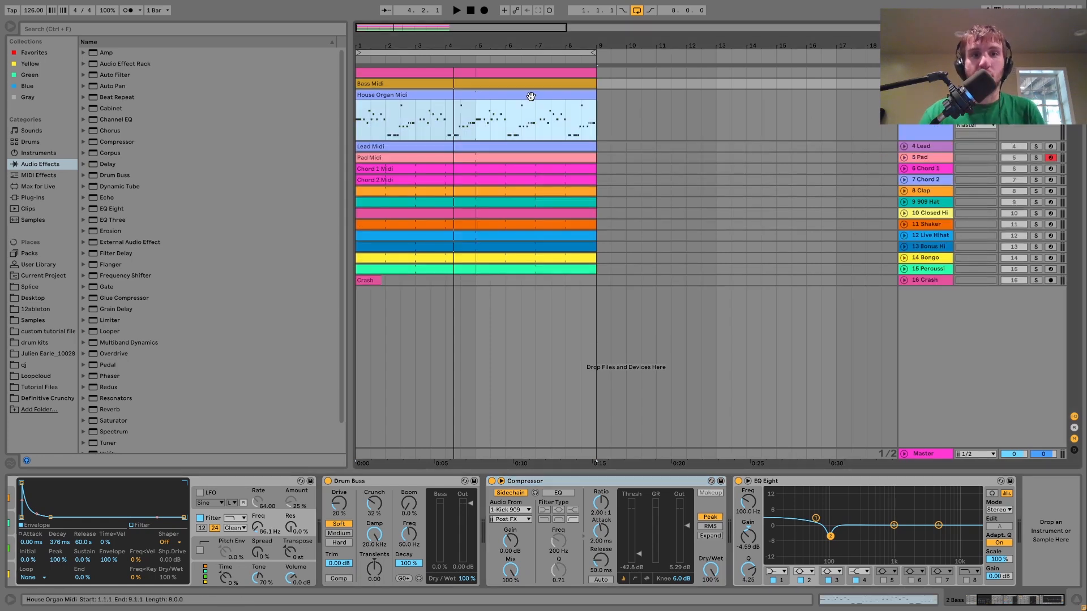
key("space")
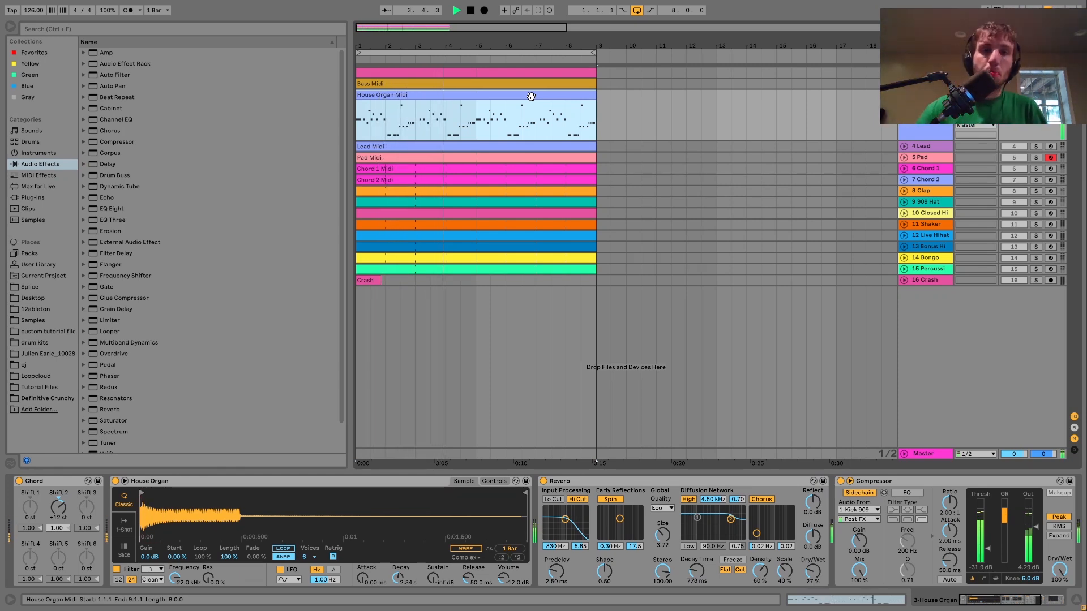
Open the notes of the House Organ Midi clip and play the organ line while following them
double_click(531, 96)
key("space")
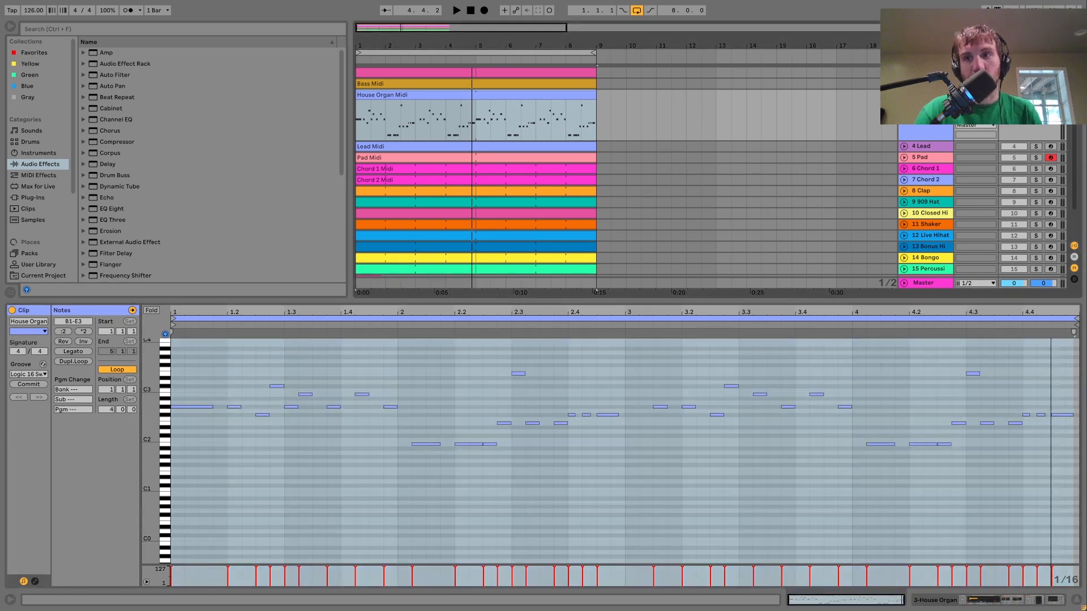
key("space")
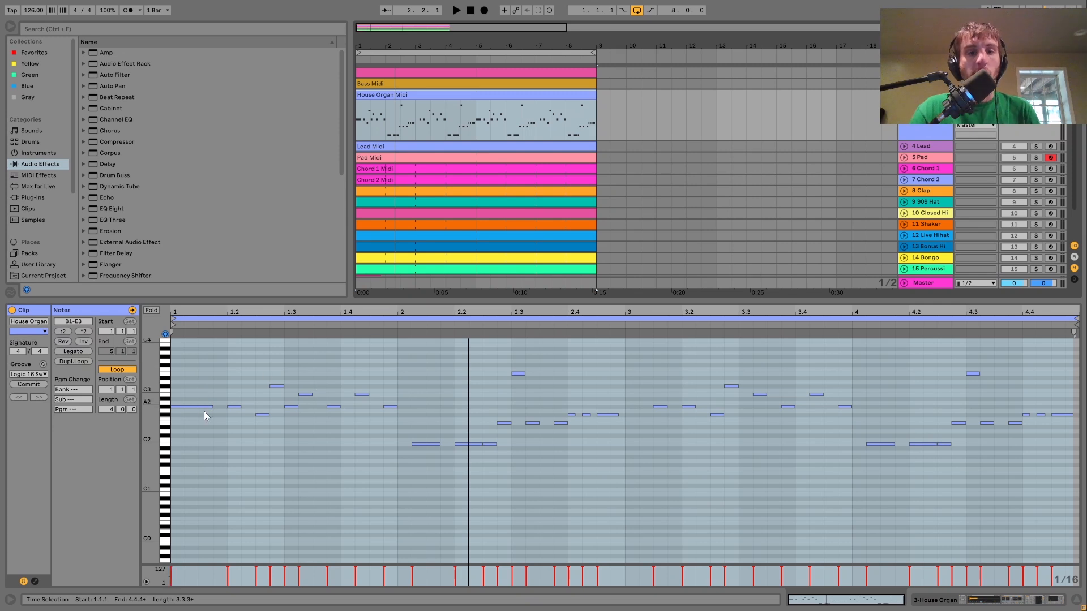
key("space")
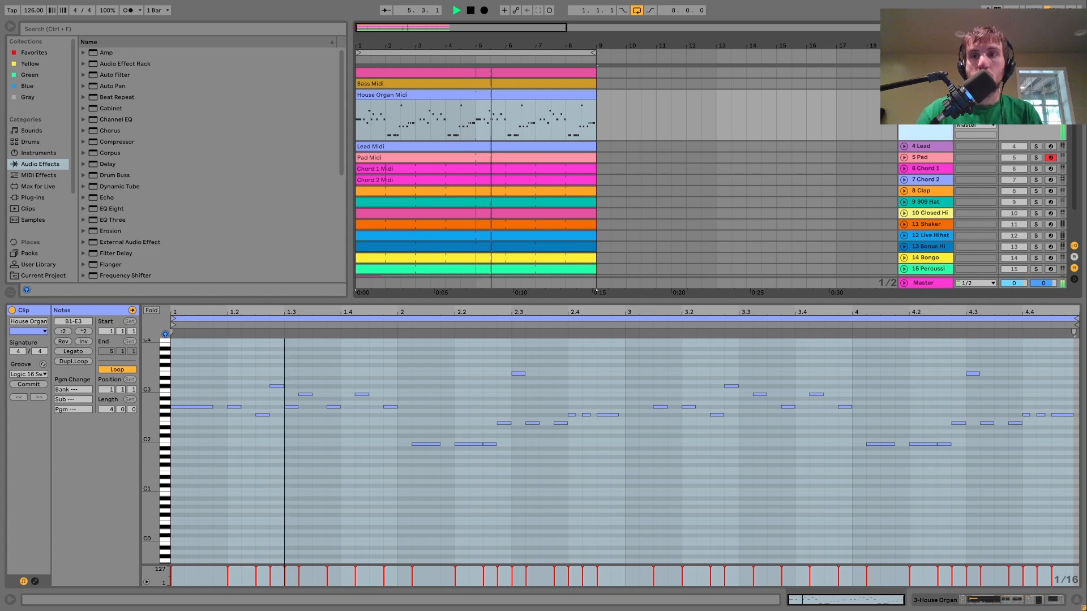
Bring back the House Organ devices, play the organ together with the other tracks switched on, and fold the track
key("shift+Tab")
key("space")
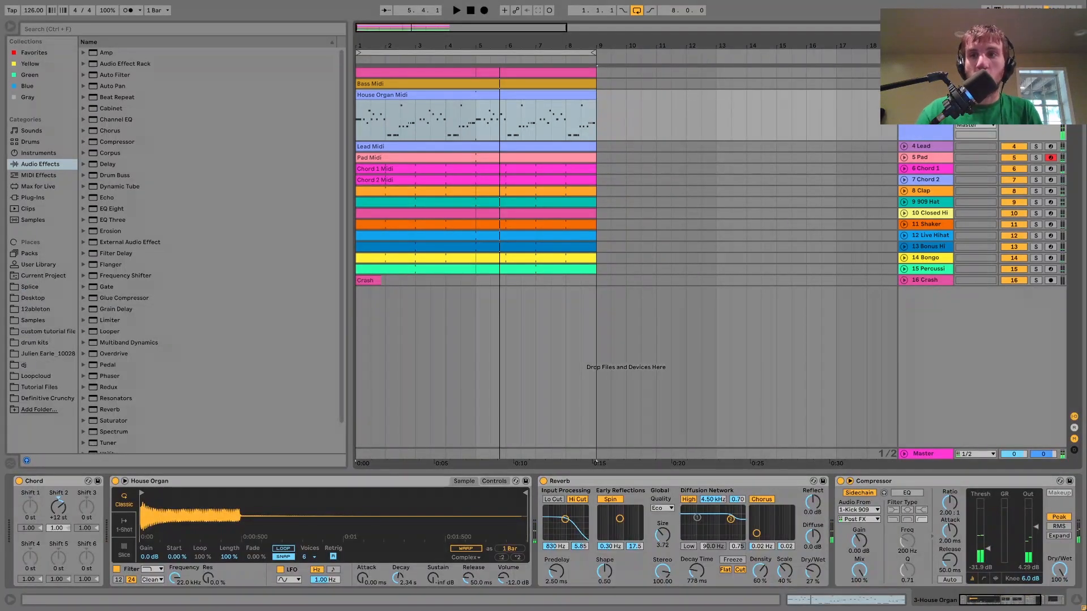
key("space")
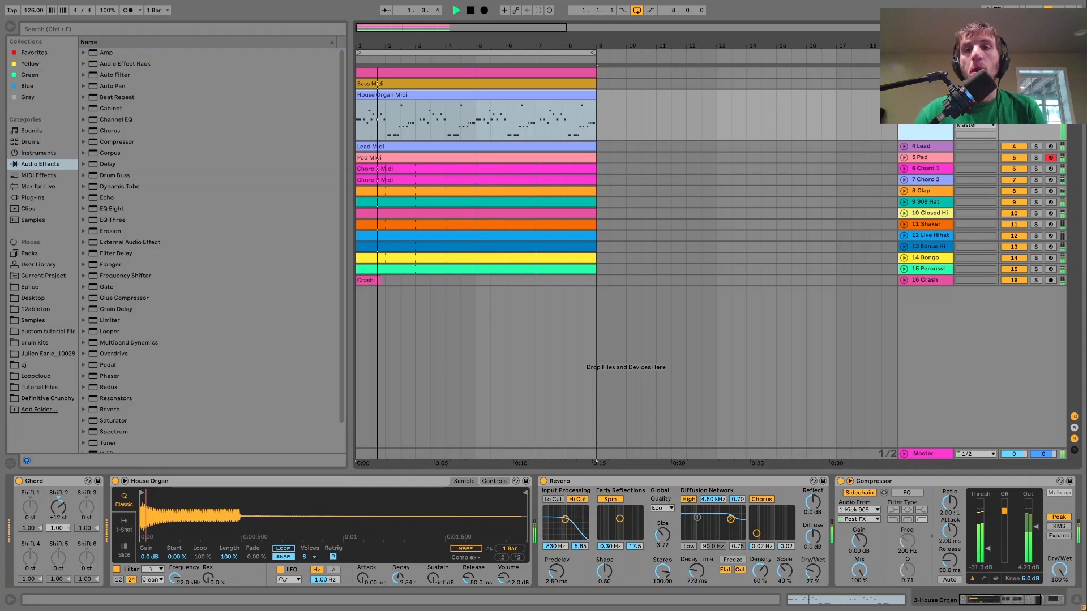
key("u")
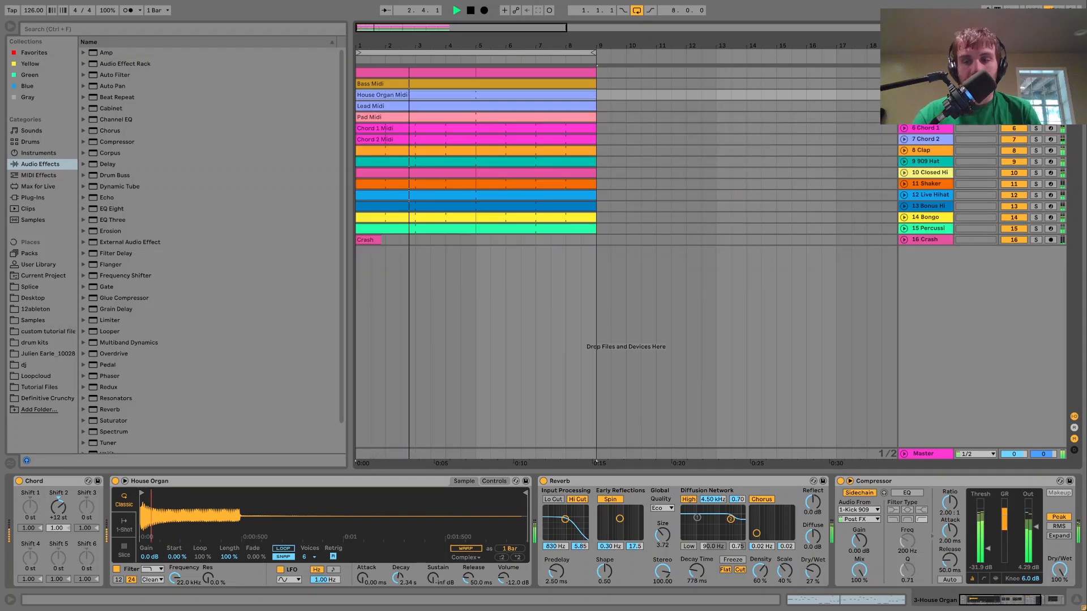
key("space")
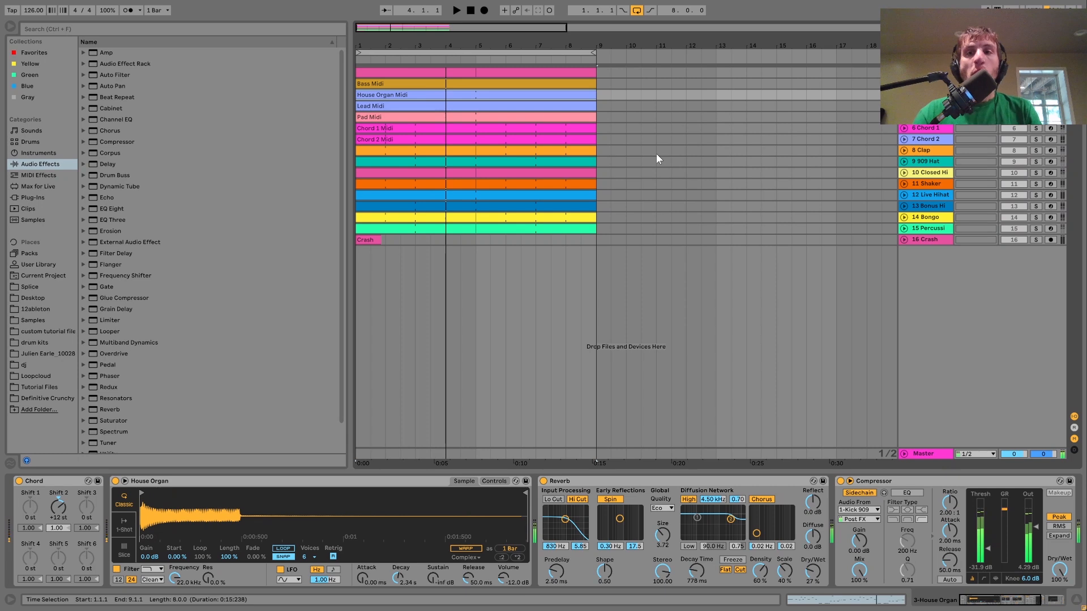
Reopen the House Organ Midi clip's notes and replay the first bars of the melody
double_click(526, 99)
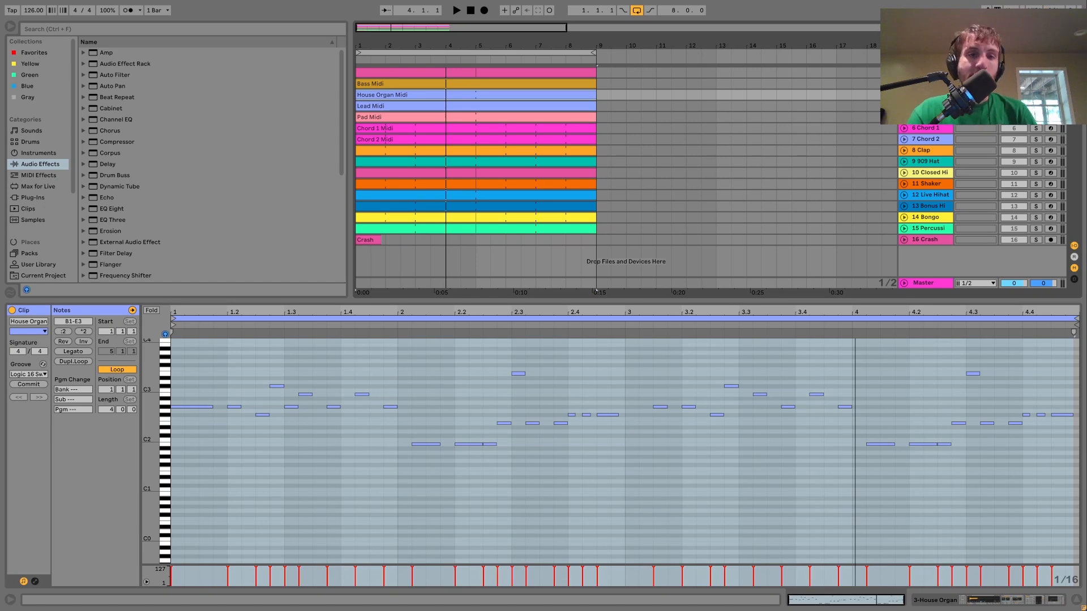
key("space")
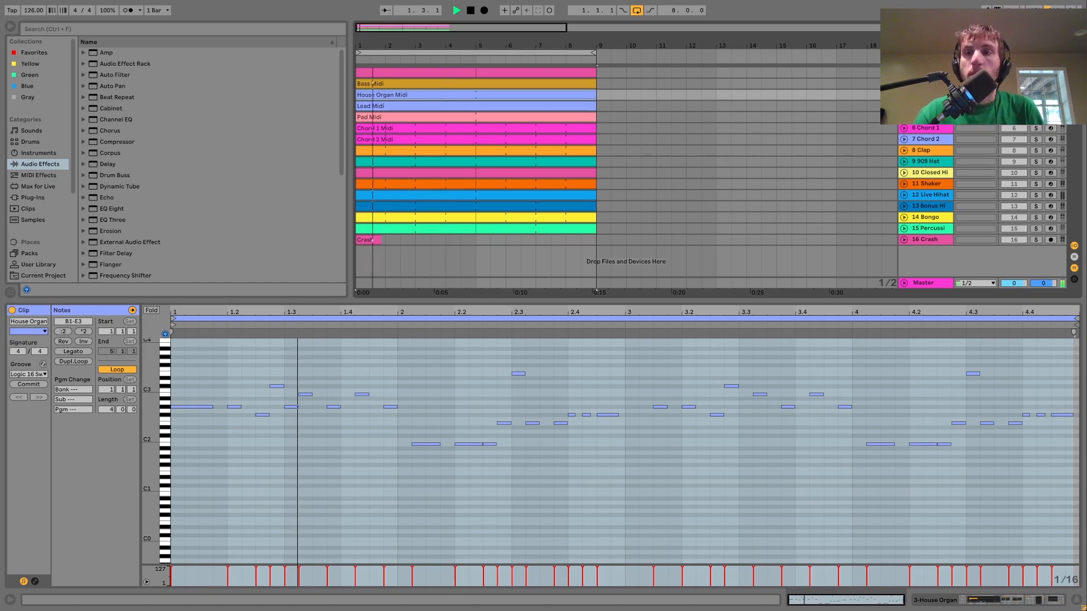
key("space")
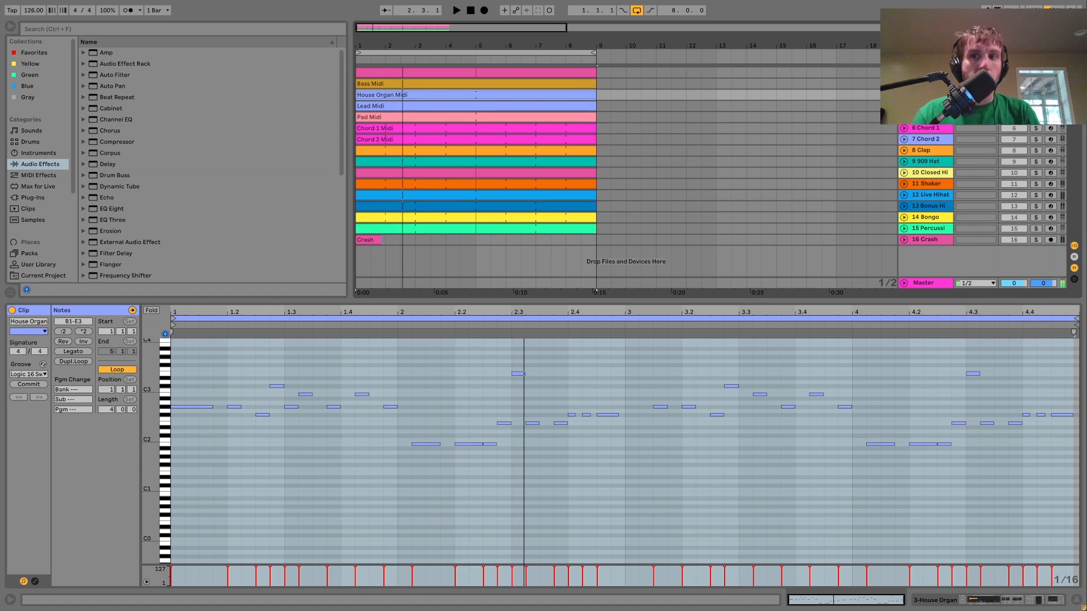
Return to the House Organ devices and audition the organ while reviewing the Chord, sampler and Reverb settings
key("shift+Tab")
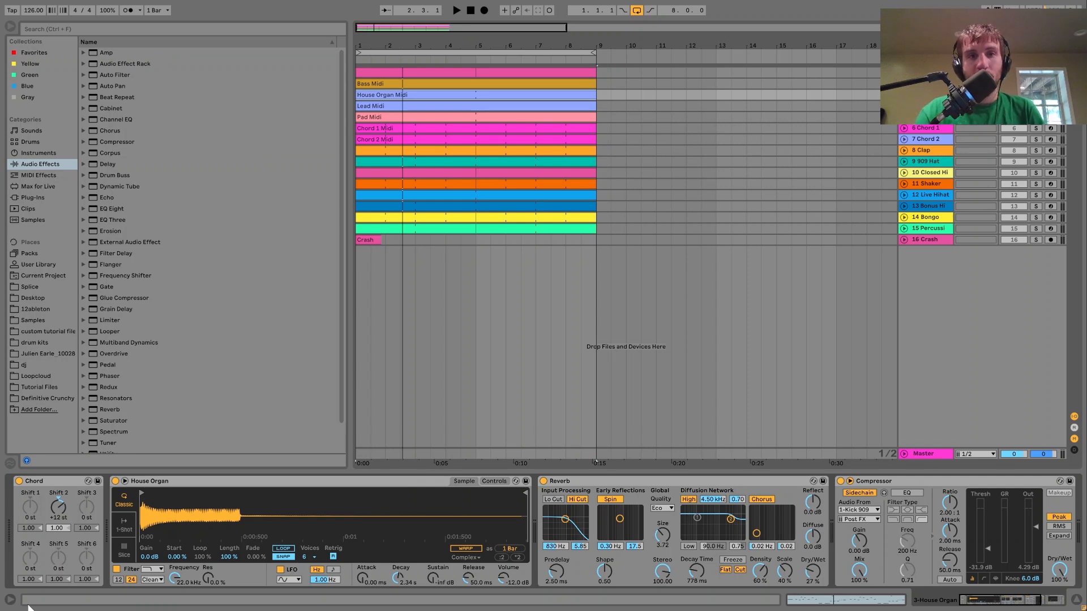
key("space")
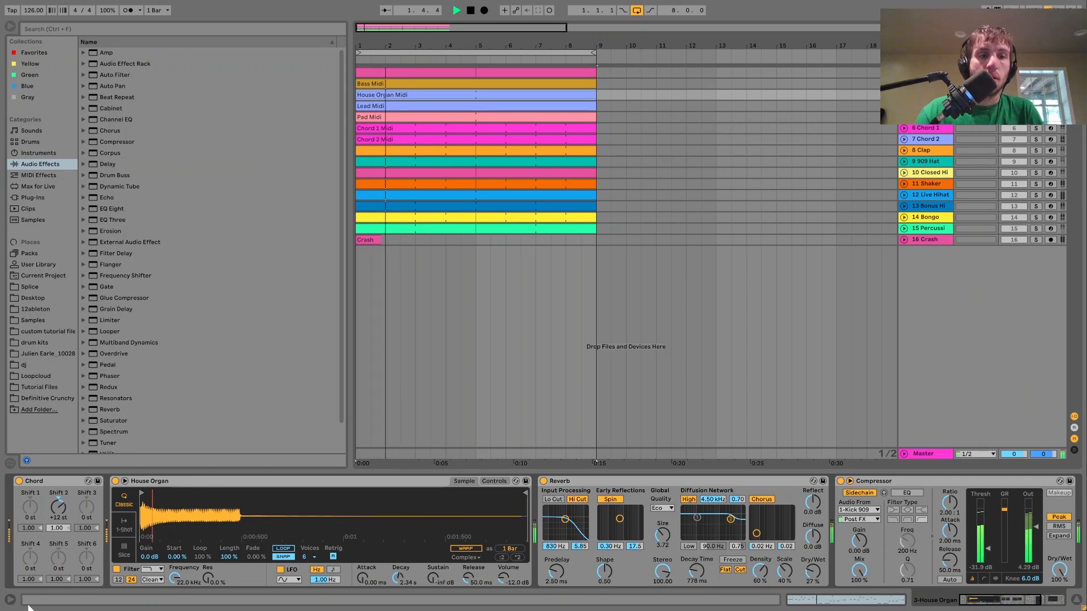
key("space")
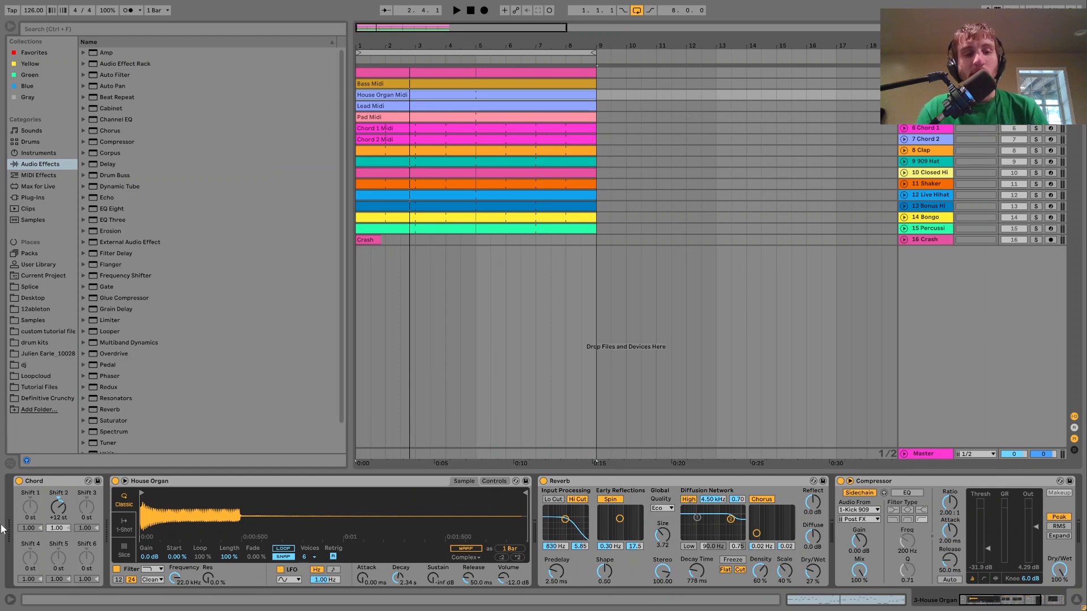
key("space")
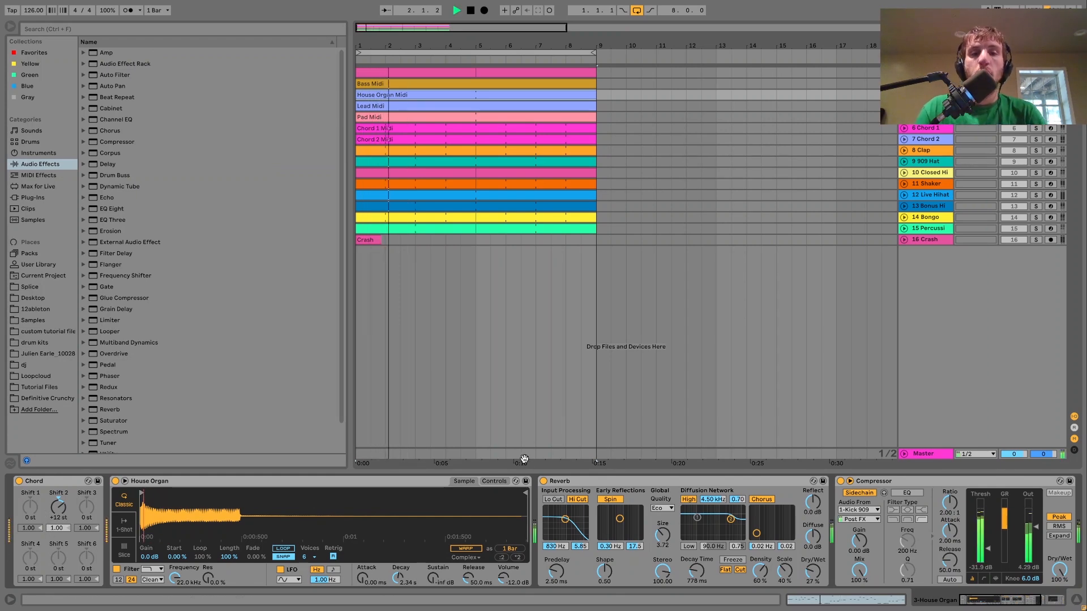
key("space")
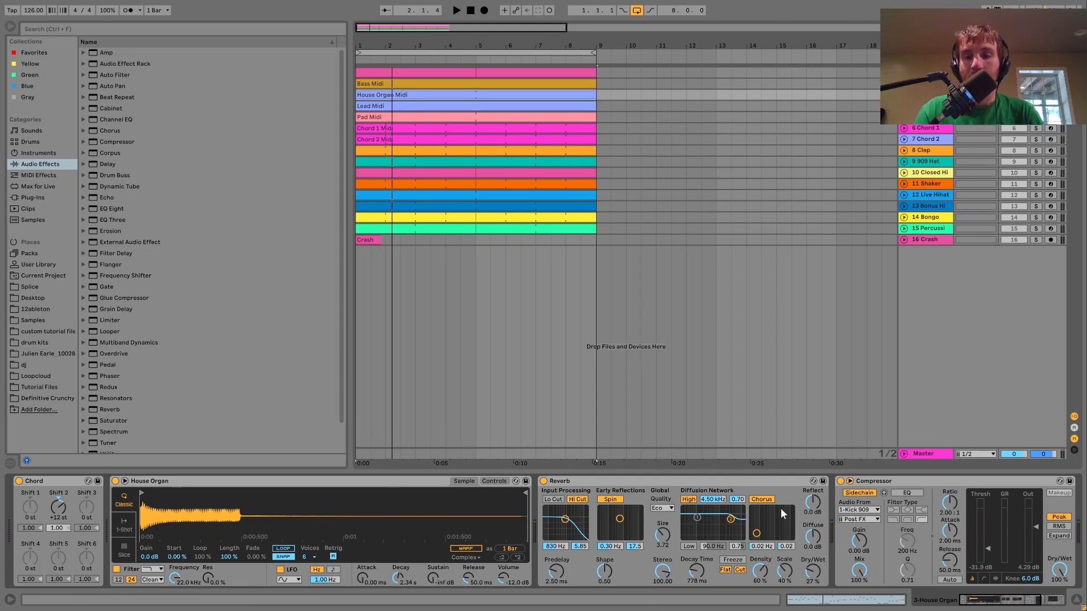
Examine the House Organ's Compressor and Auto Filter at the end of its device chain and play the organ through them
scroll(780, 508, "right", 5)
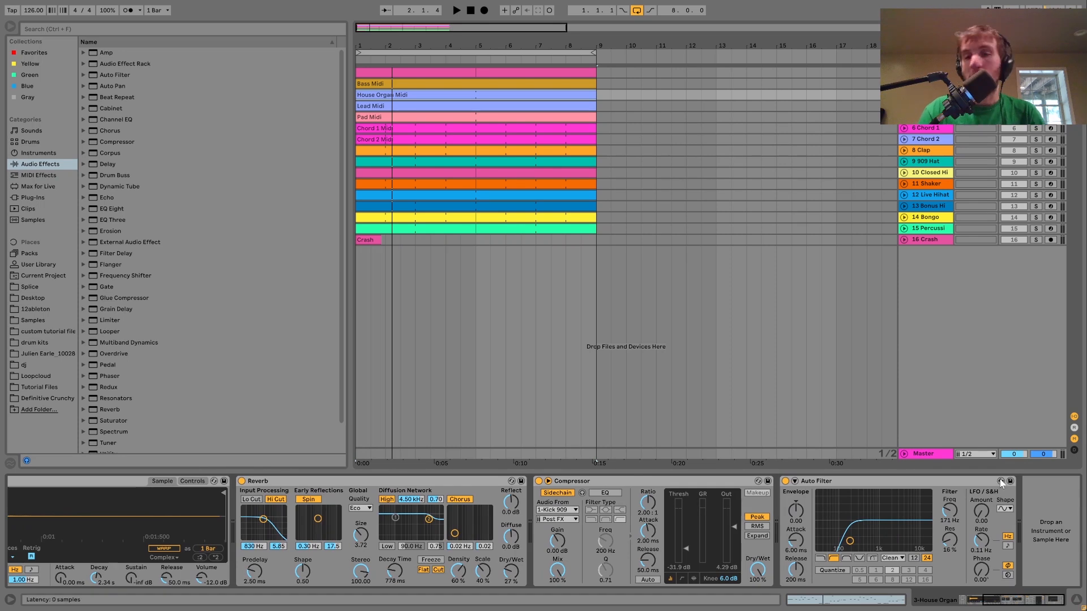
key("space")
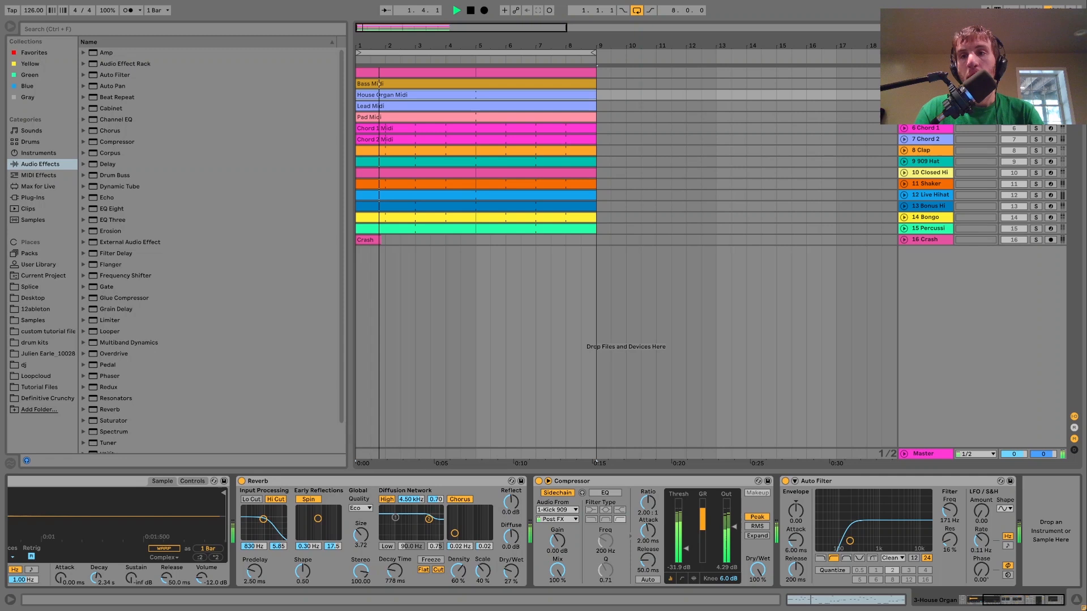
key("space")
Select and play the Lead track, unfolding it and selecting its Lead Midi clip
left_click(927, 105)
key("space")
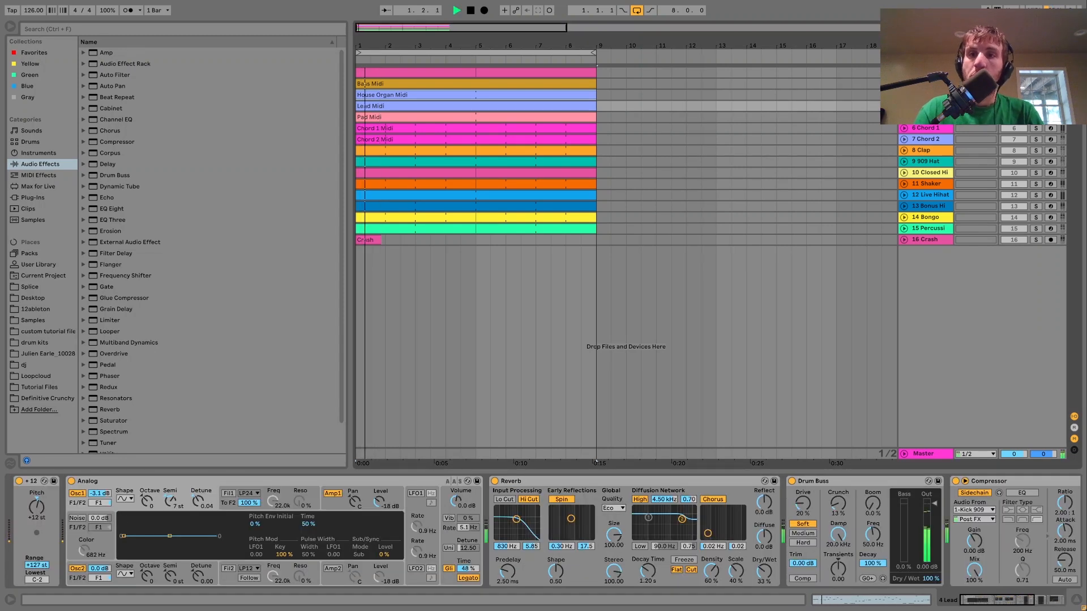
left_click(905, 106)
left_click(491, 107)
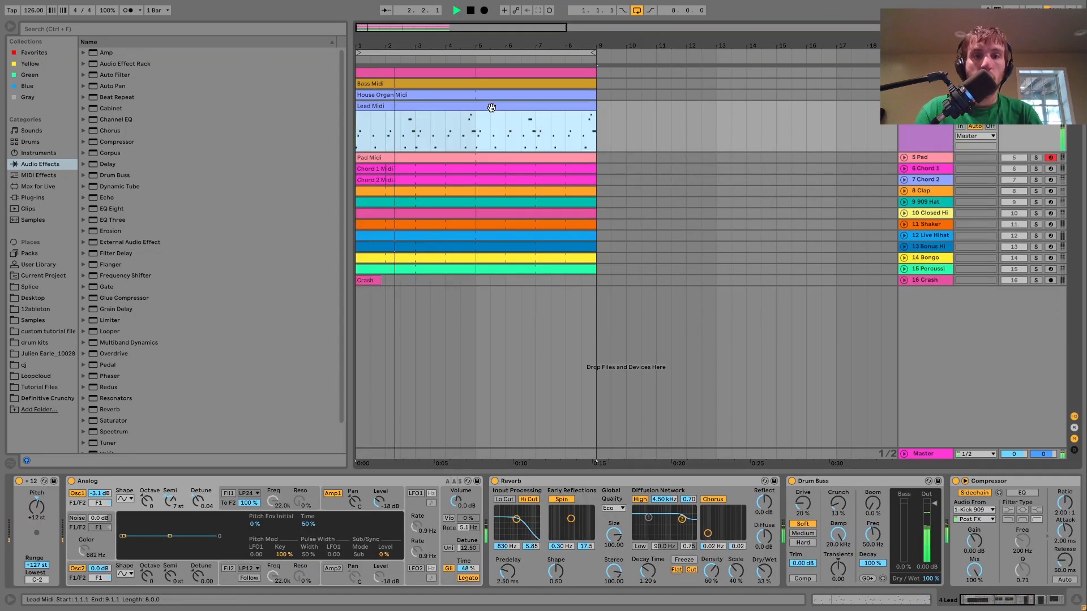
Open the notes of the Lead Midi clip and play the lead line against them
double_click(491, 108)
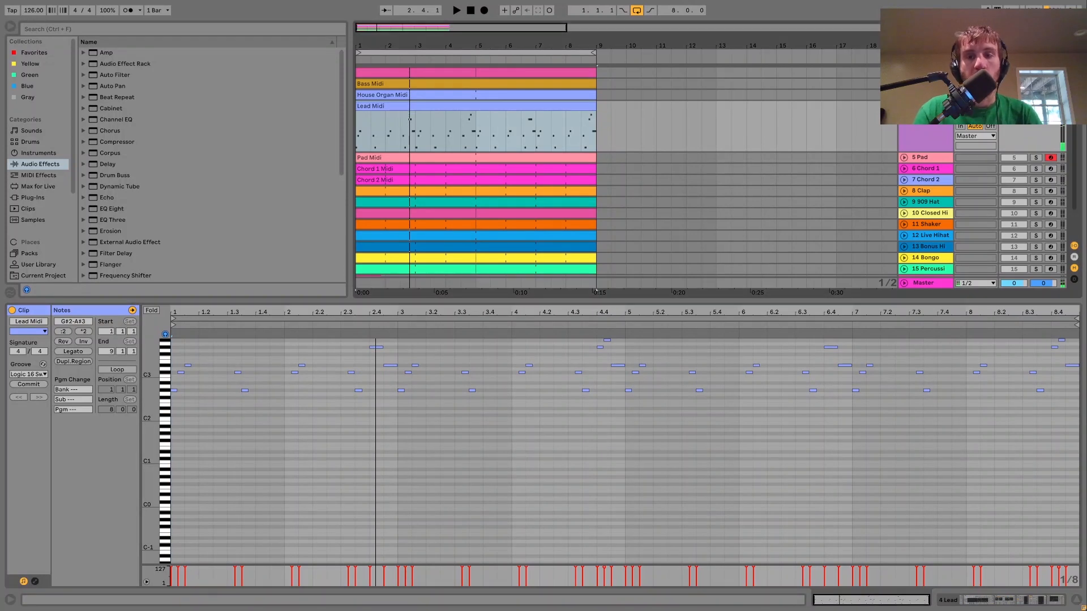
key("space")
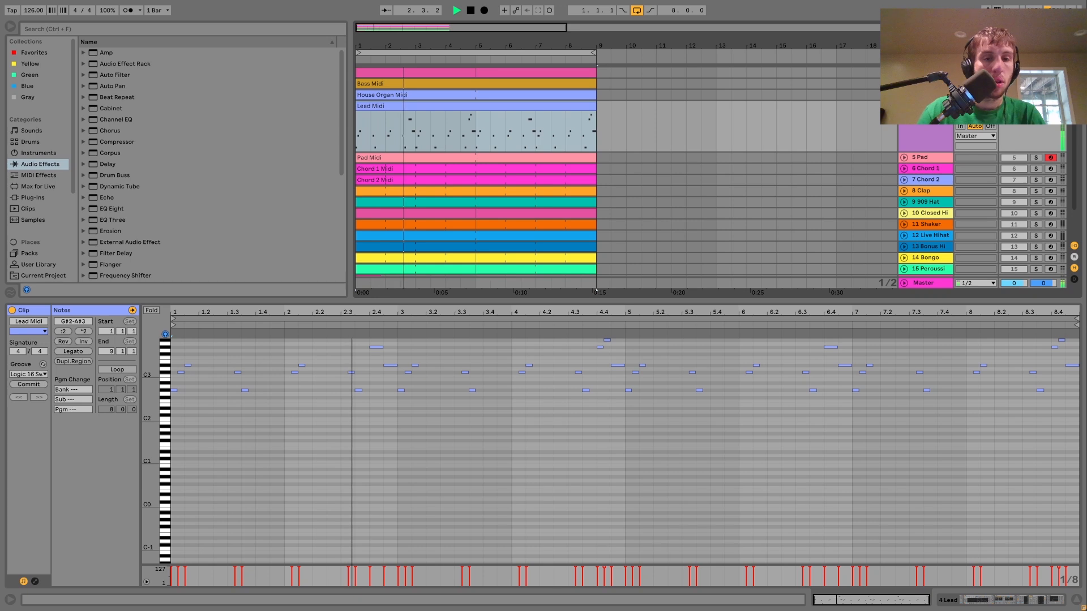
key("space")
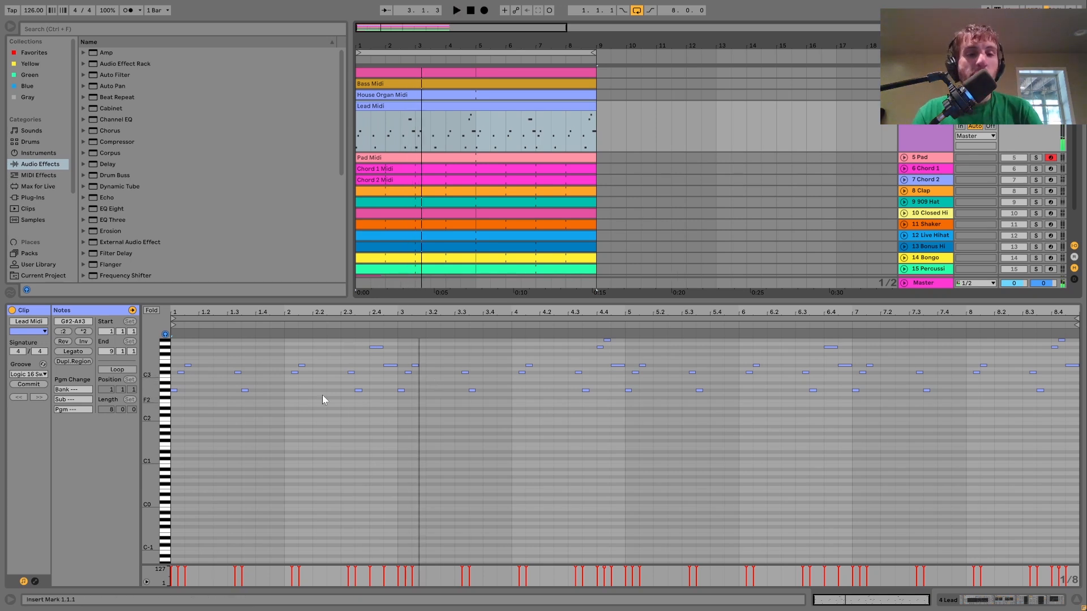
Replay the opening bars of the lead line twice while examining its note pattern from bar 1
double_click(172, 386)
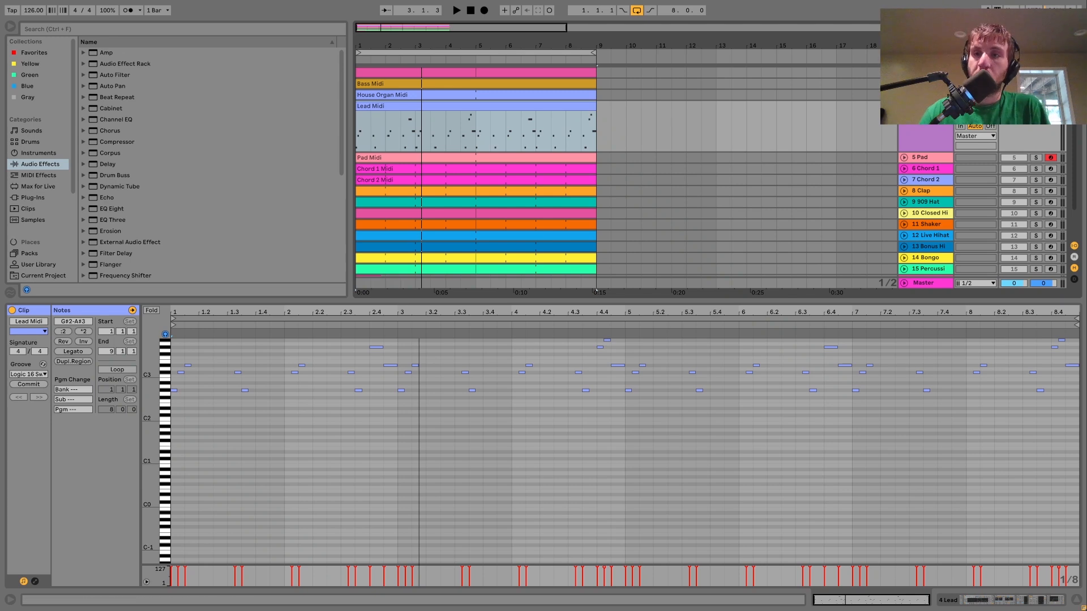
key("space")
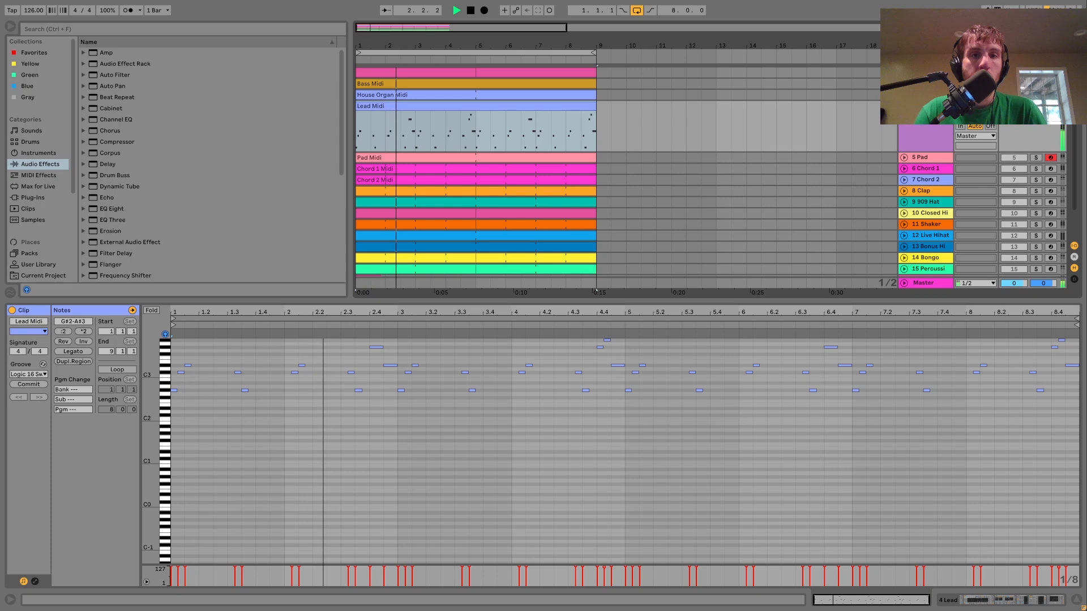
key("space")
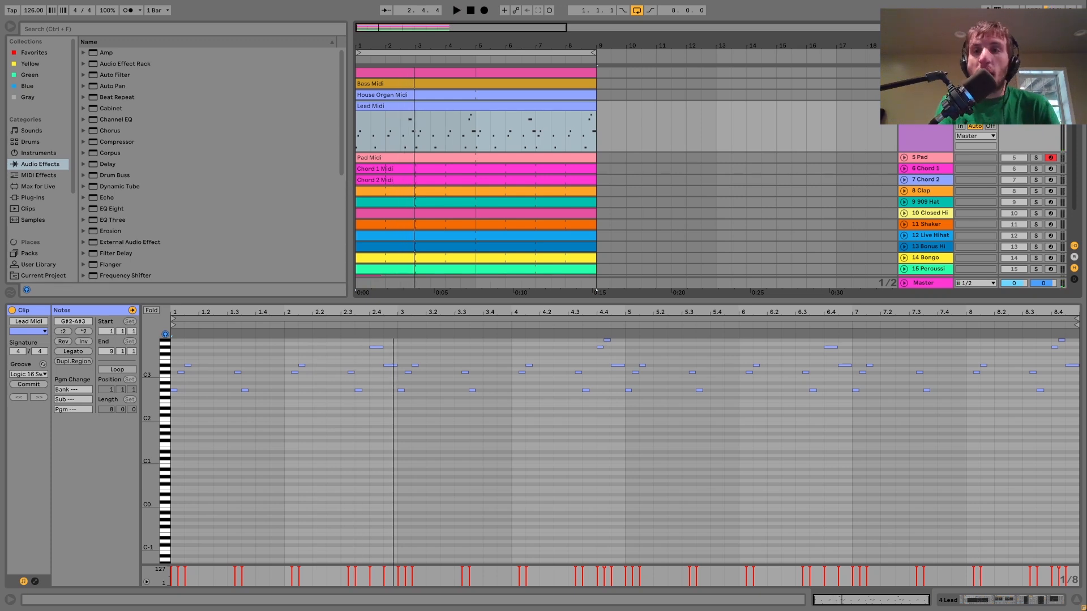
key("space")
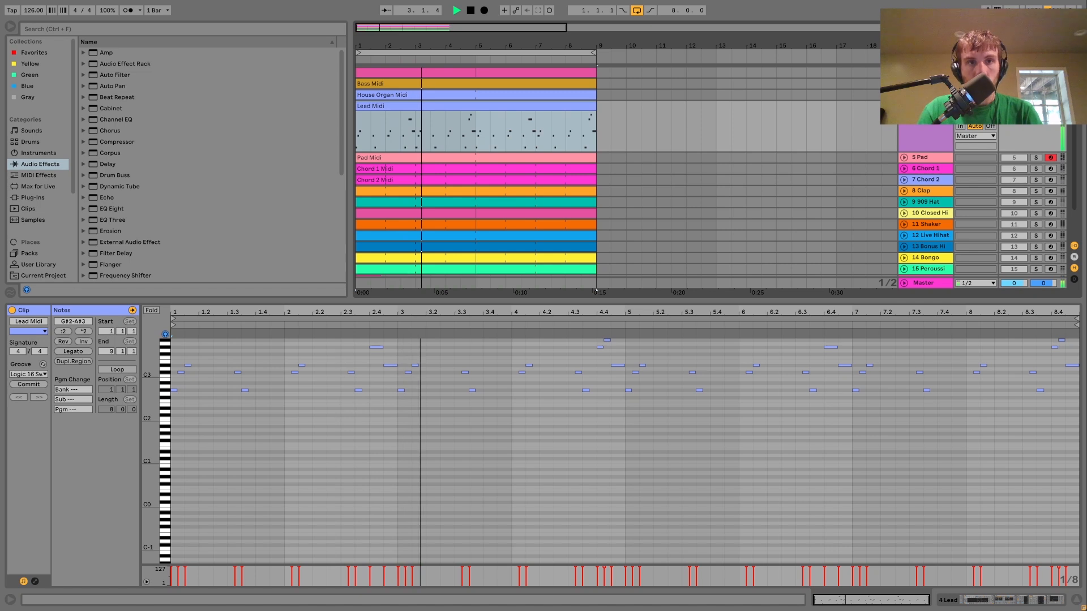
key("space")
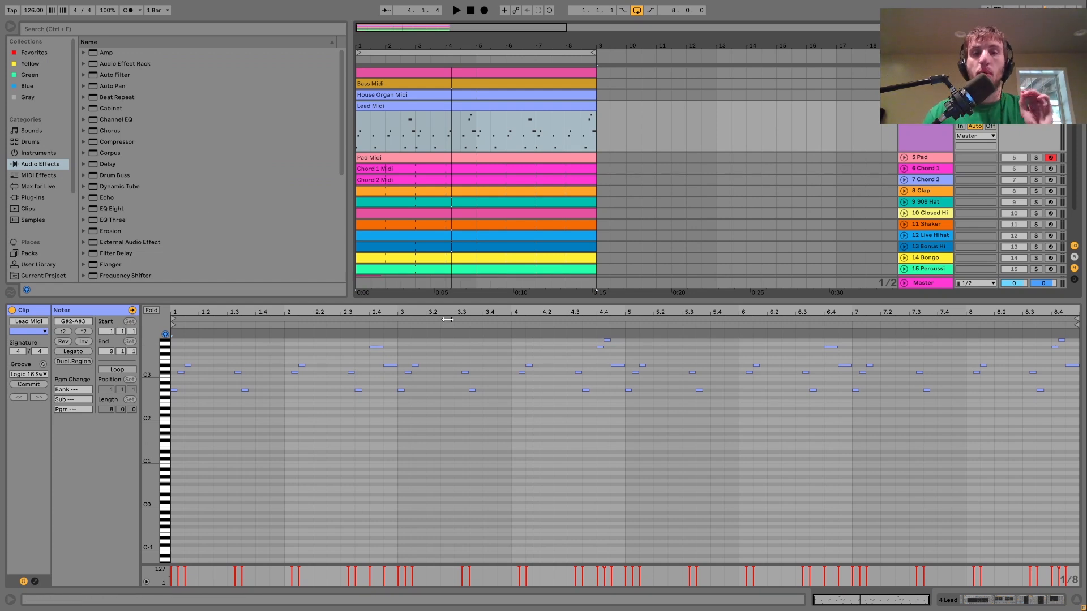
Show the Lead track's devices and play its line several times while examining Analog's oscillator settings
key("space")
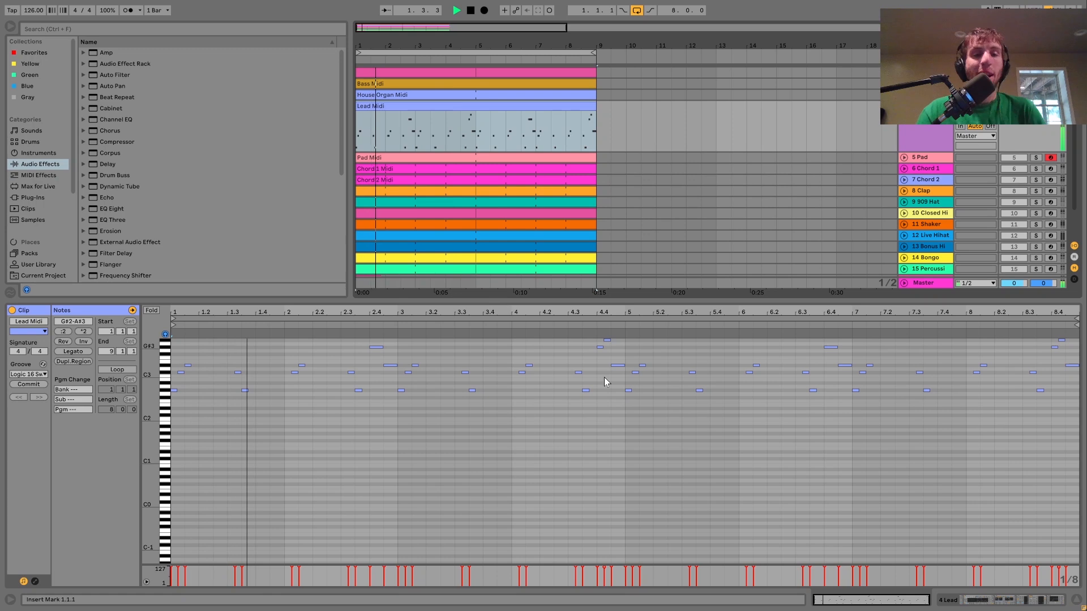
left_click(942, 125)
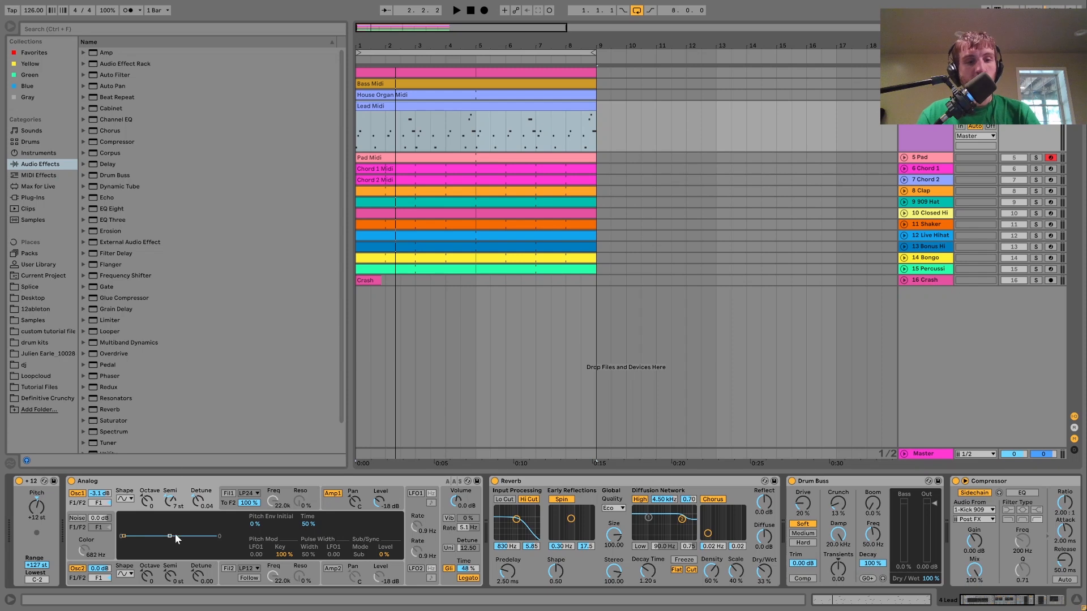
key("space")
key("space")
key("space")
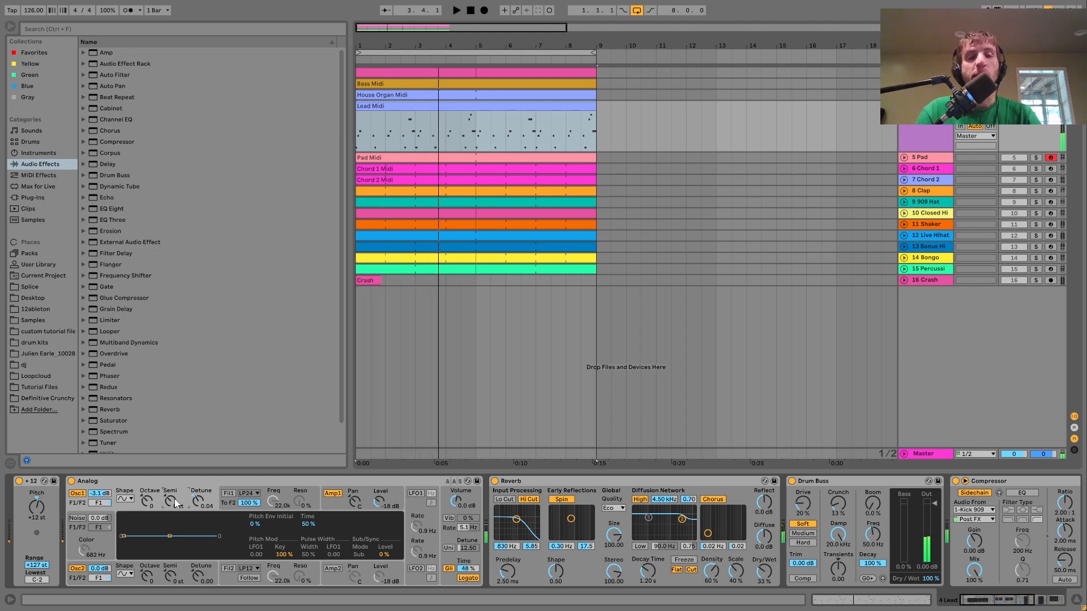
key("space")
key("space")
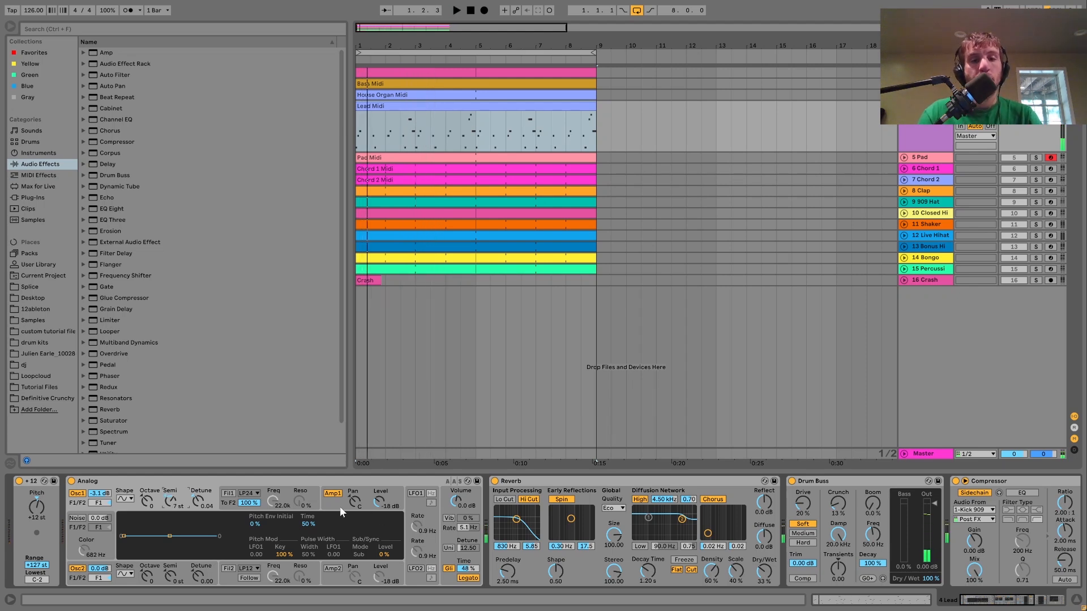
Examine the Lead Analog's Amp1 envelope and its voice, detune and glide settings, playing the line against them
left_click(339, 506)
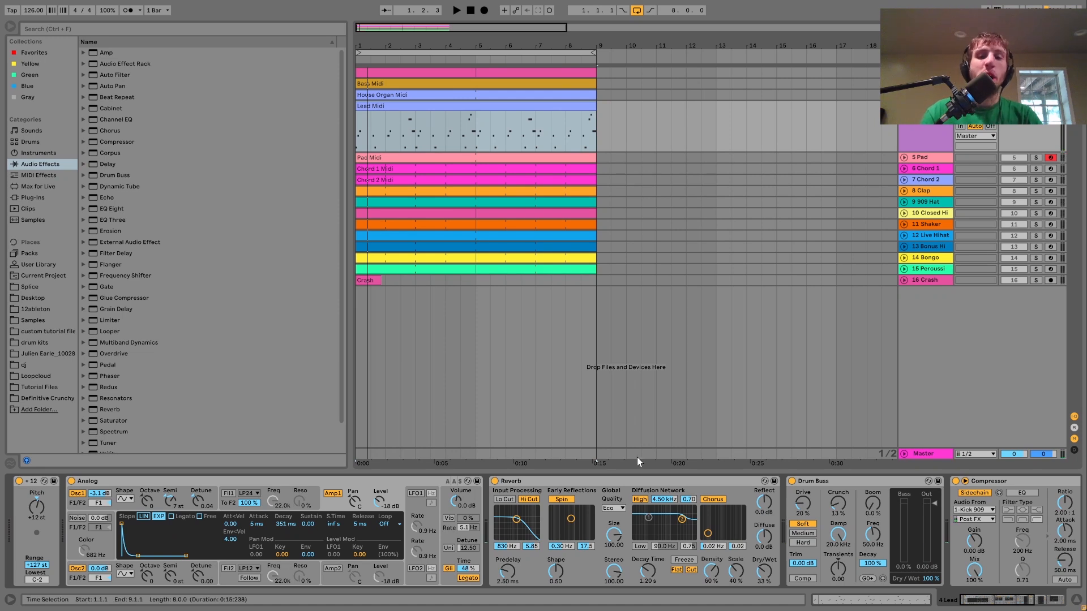
left_click(450, 554)
key("space")
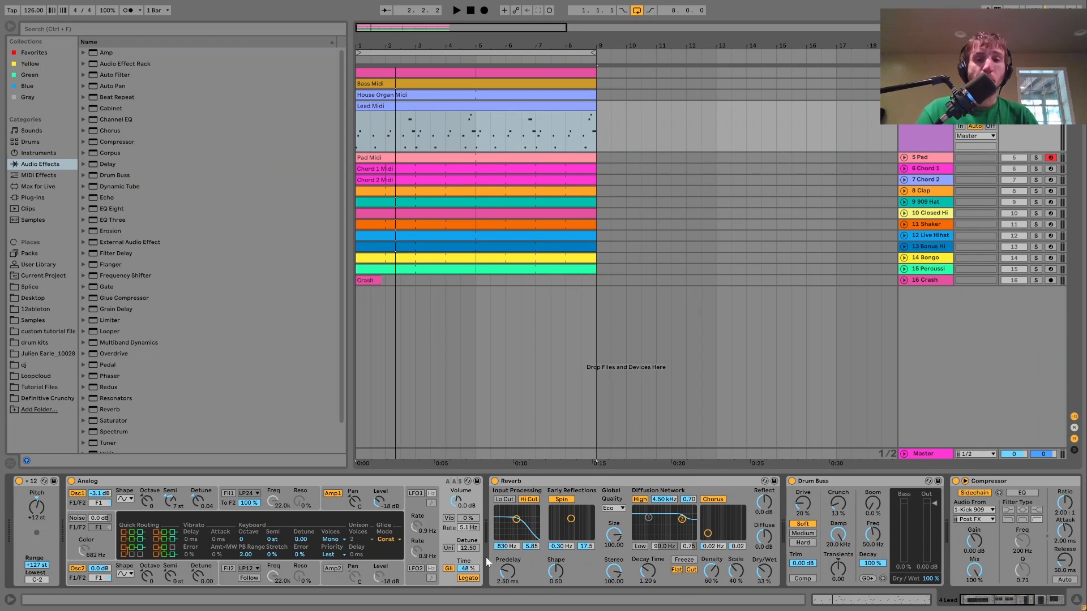
Examine the Lead's Reverb, Drum Buss, Compressor and Auto Filter and replay the line from bar 1 through them
scroll(486, 557, "right", 3)
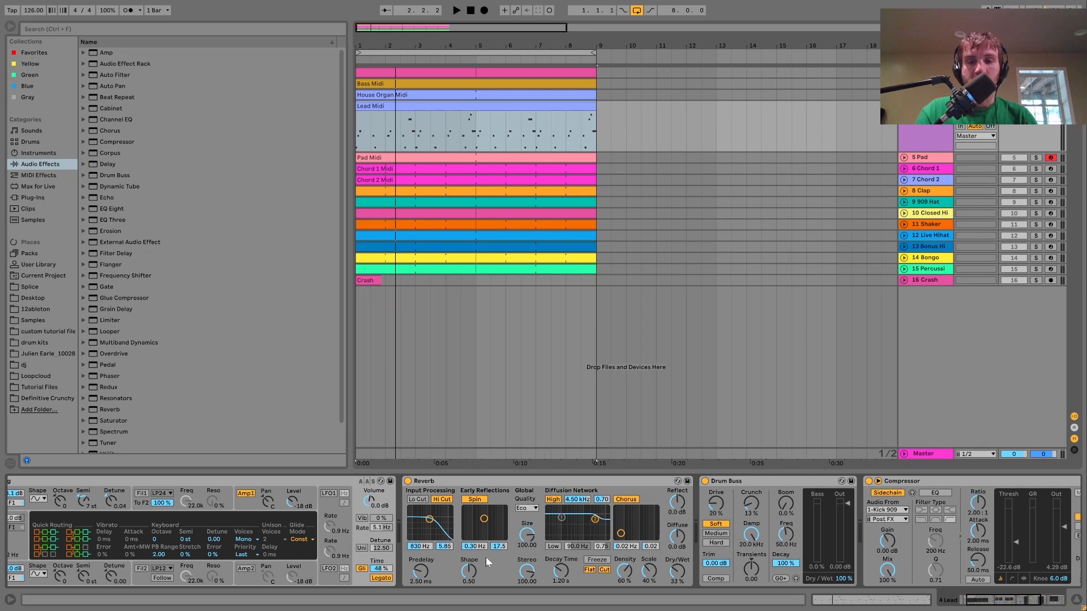
scroll(485, 557, "right", 10)
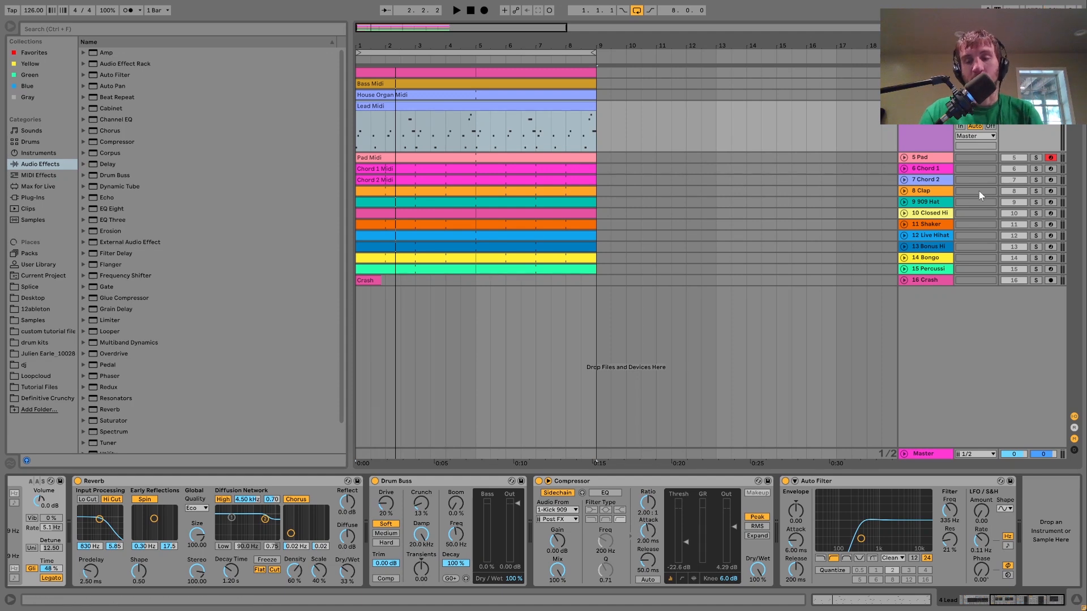
left_click_drag(900, 494, 929, 495)
key("ctrl+z")
key("space")
key("space")
key("space")
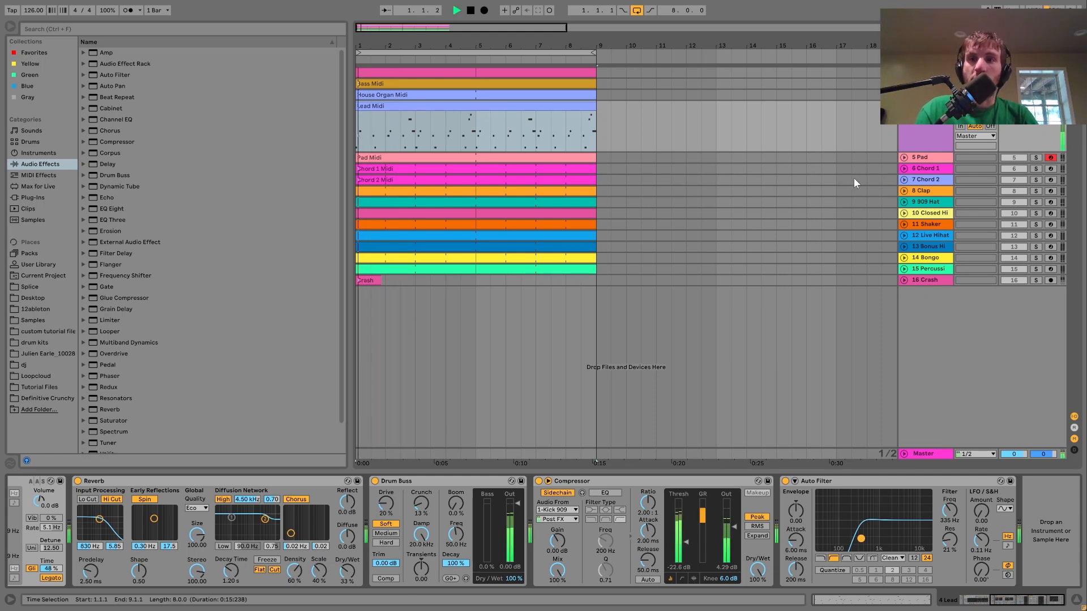
key("space")
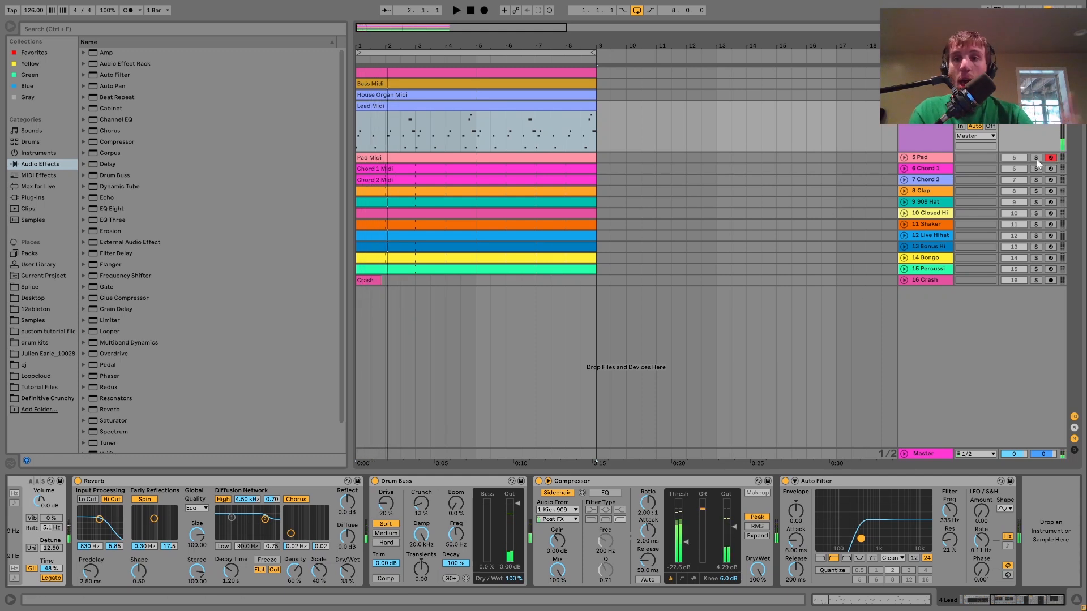
Solo and unfold the Pad track and play it, switching its solo off and on to compare it with the full mix
left_click(1035, 158)
left_click(904, 157)
key("space")
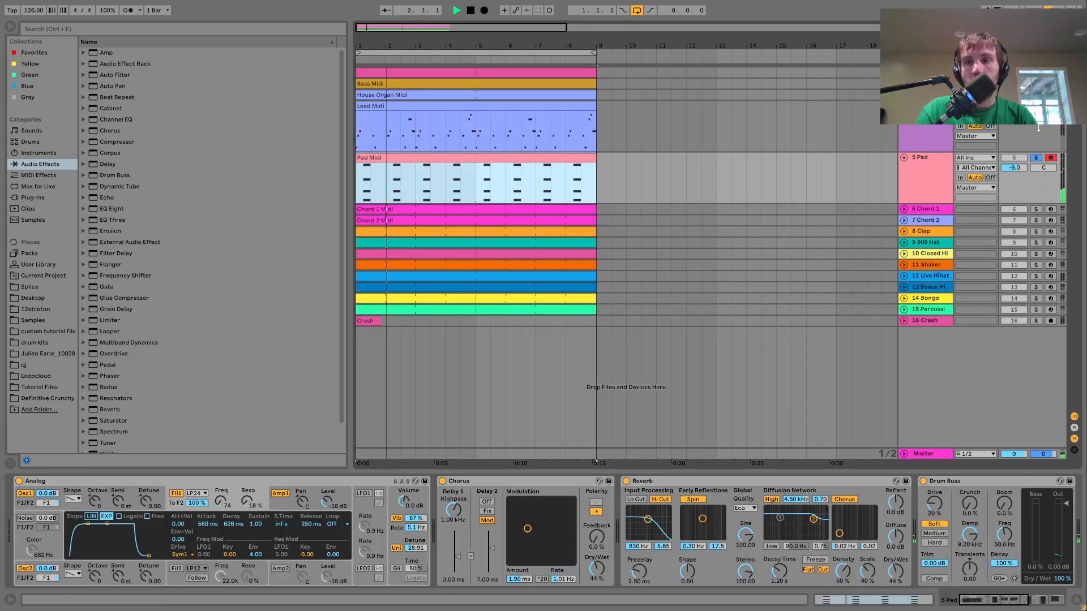
left_click(1037, 158)
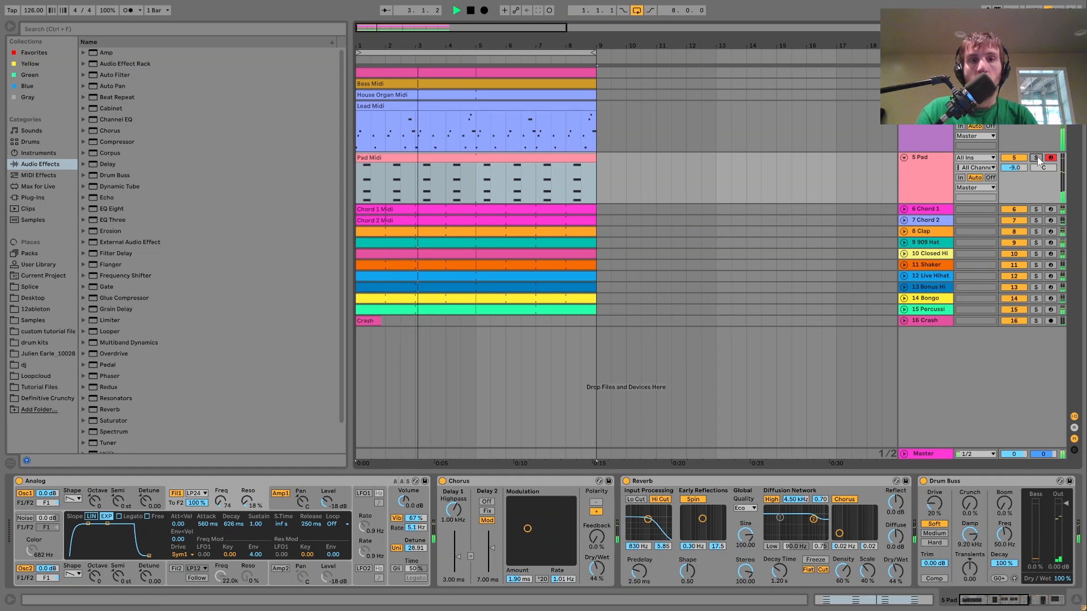
left_click(1036, 158)
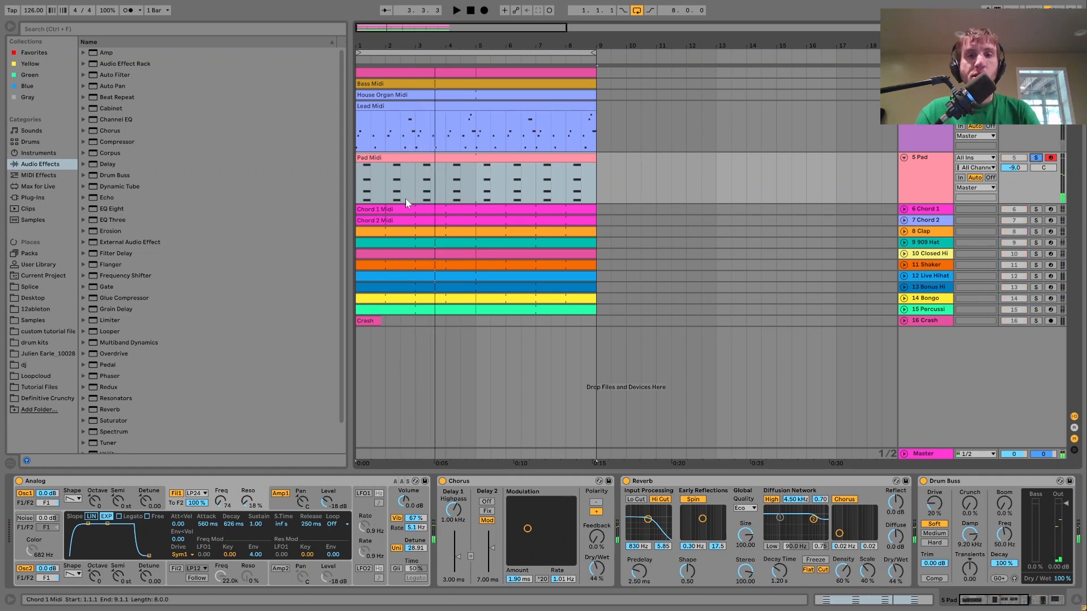
Open the Pad Midi clip's notes, select the first chord and play the clip from bar 1
double_click(404, 157)
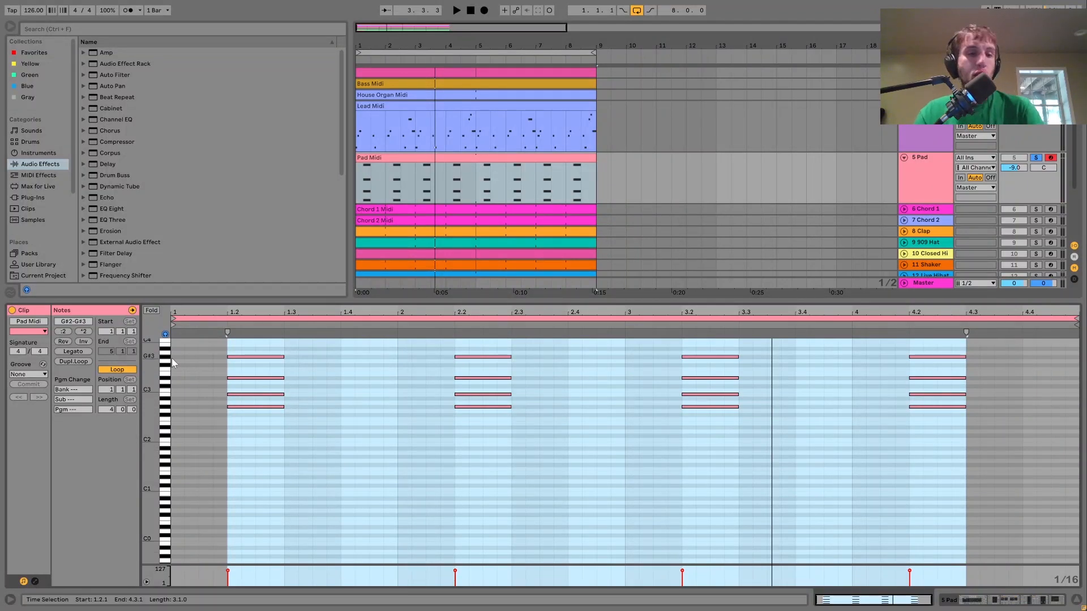
left_click_drag(171, 357, 266, 422)
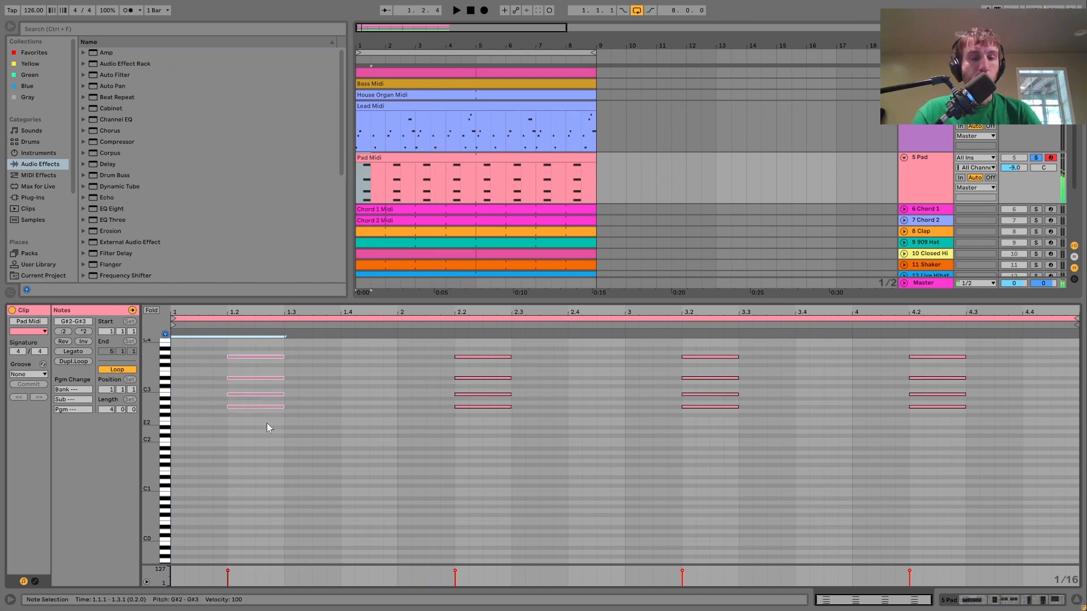
left_click(263, 408, "shift")
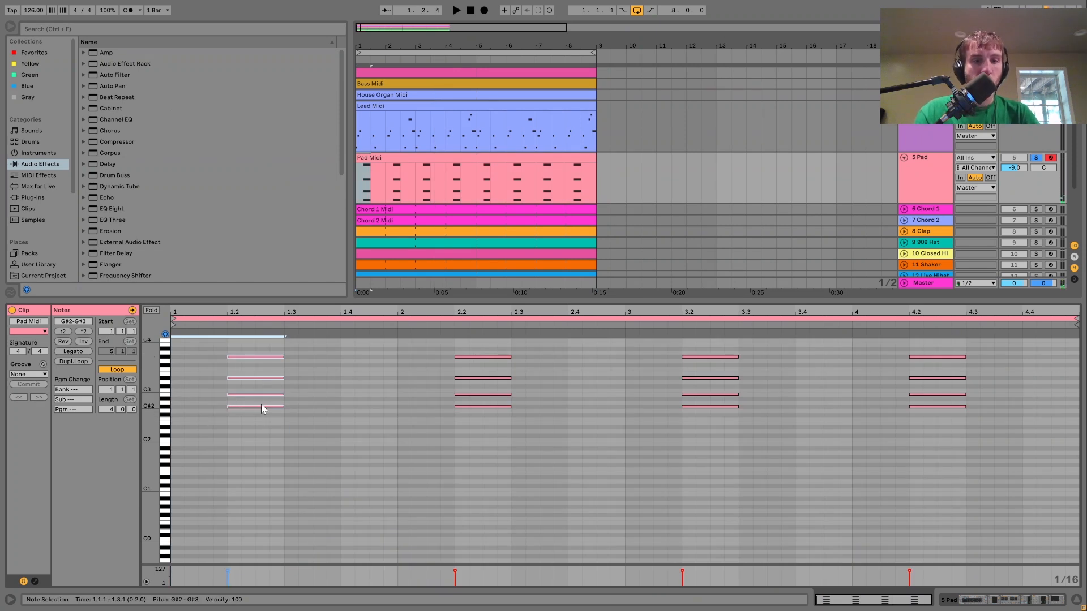
left_click(257, 346)
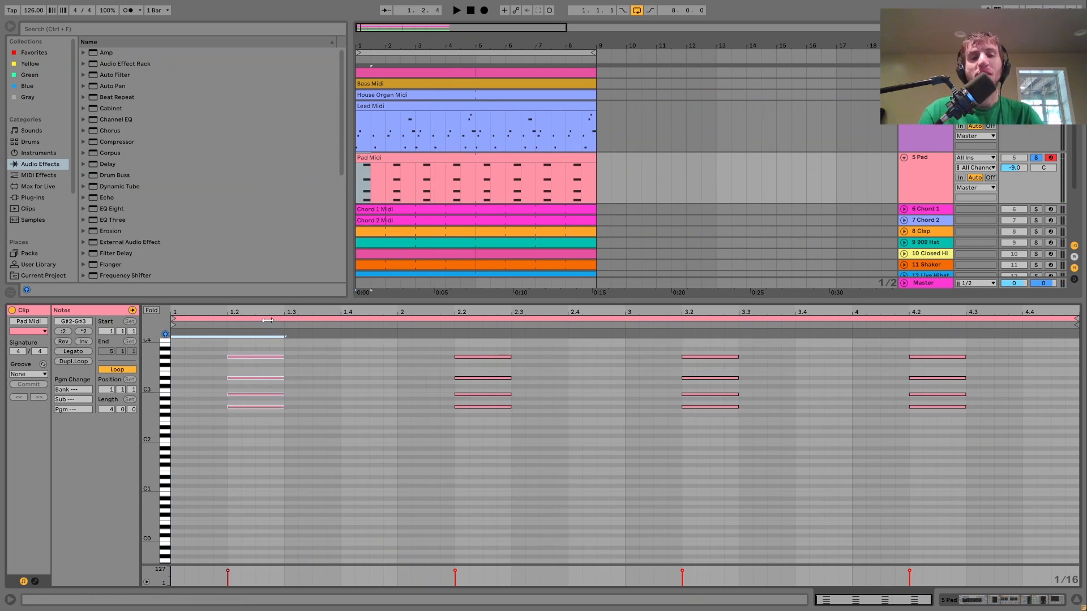
key("space")
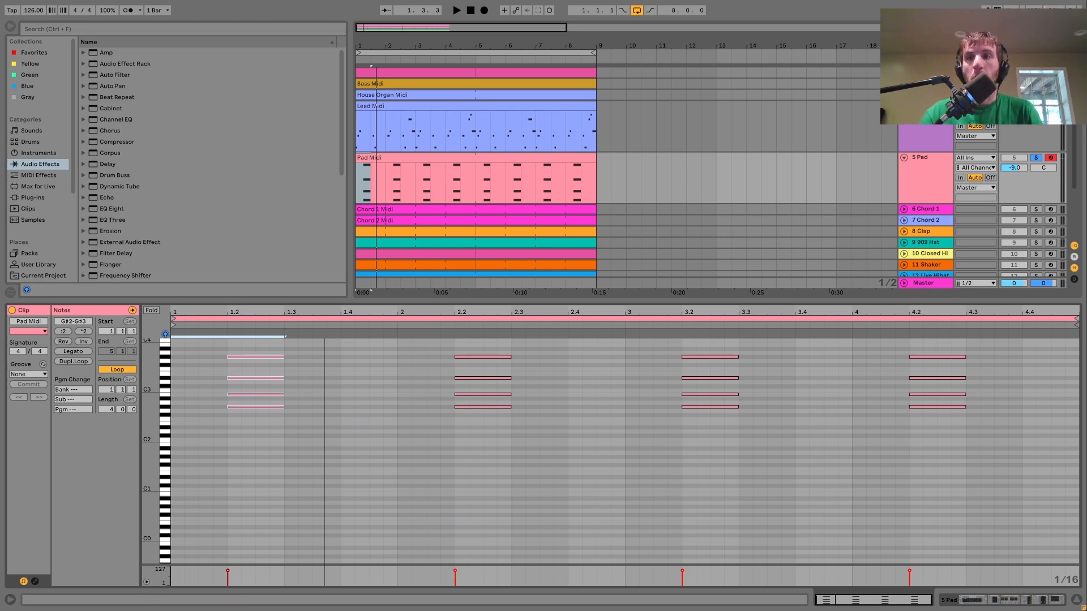
Reselect the Pad track and play it soloed, then unsolo it and play it within the full mix
left_click(929, 73)
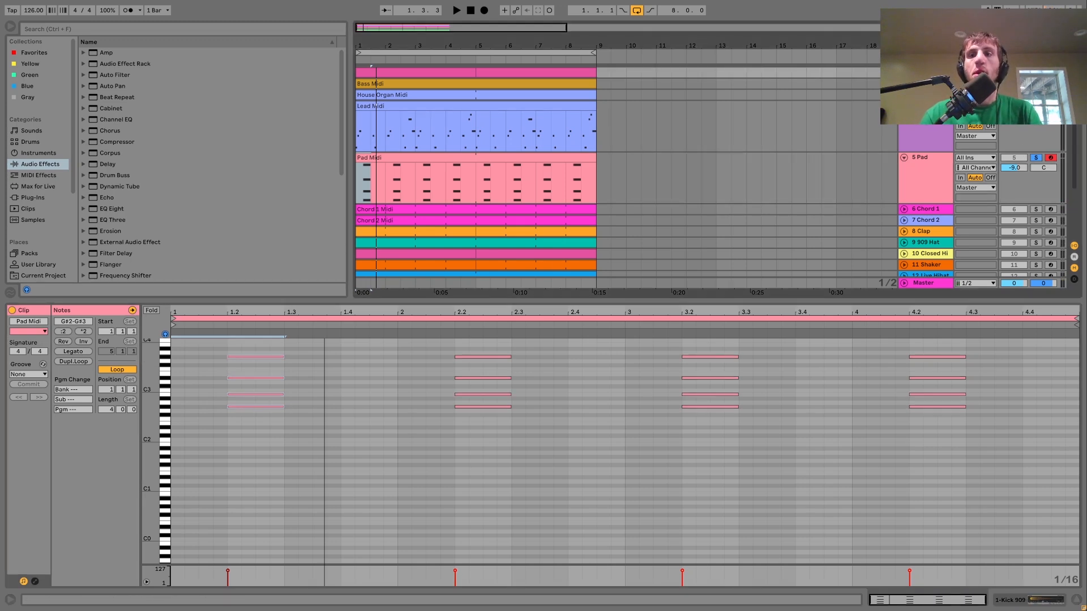
left_click(932, 161)
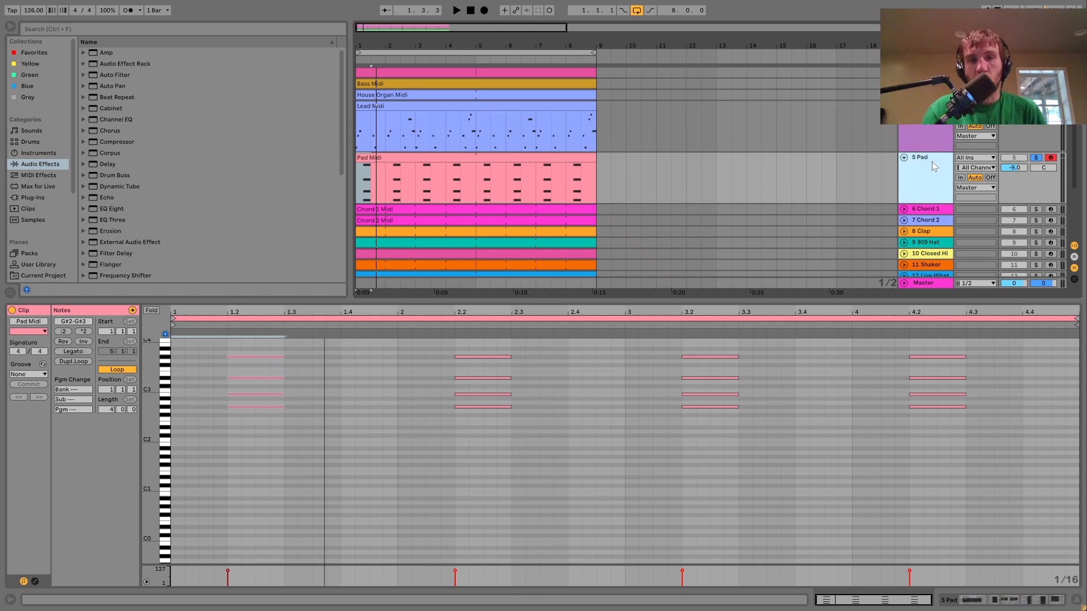
key("space")
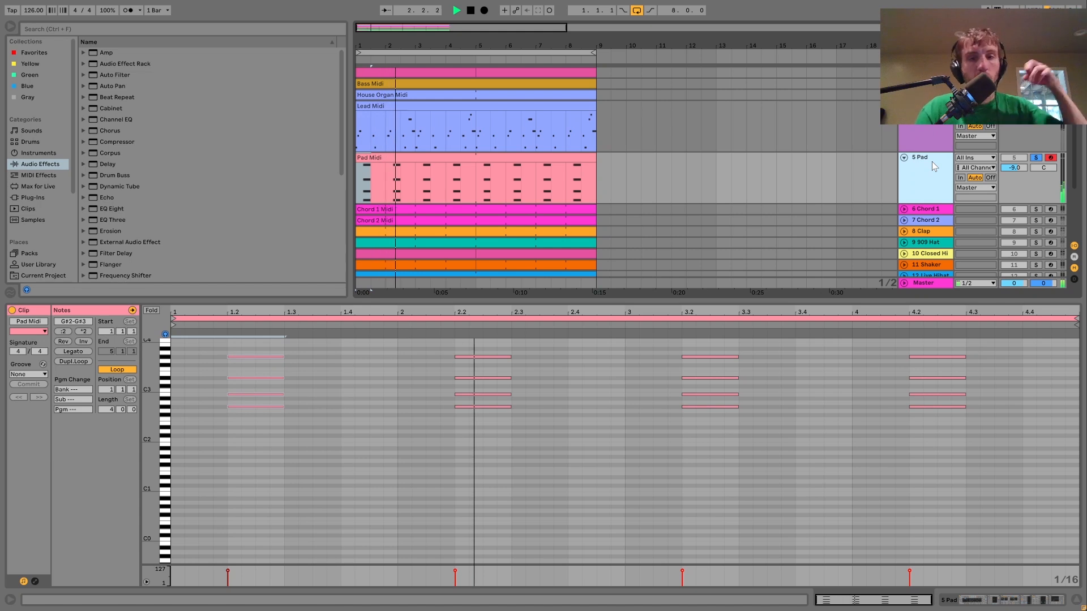
key("space")
left_click(1037, 158)
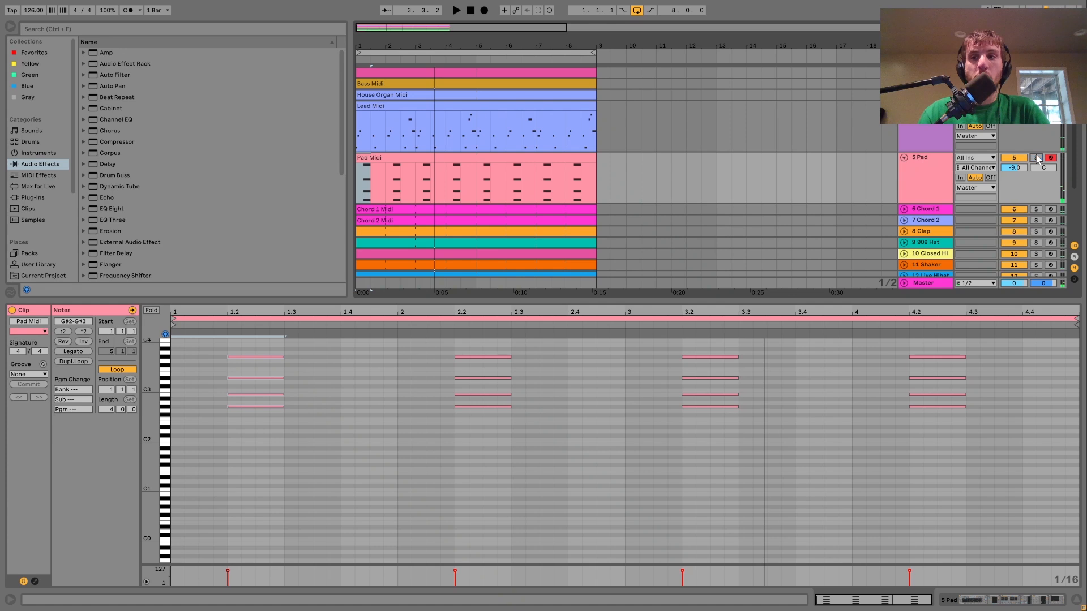
key("space")
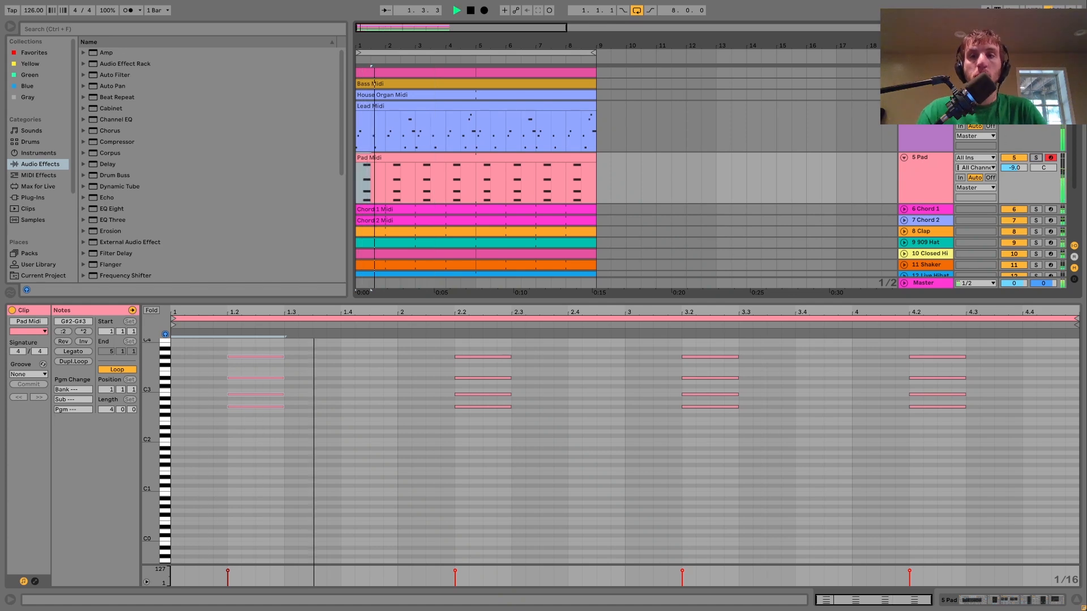
Fold the Lead track, stop playback and show the Pad track's devices
left_click(924, 107)
left_click(904, 107)
key("space")
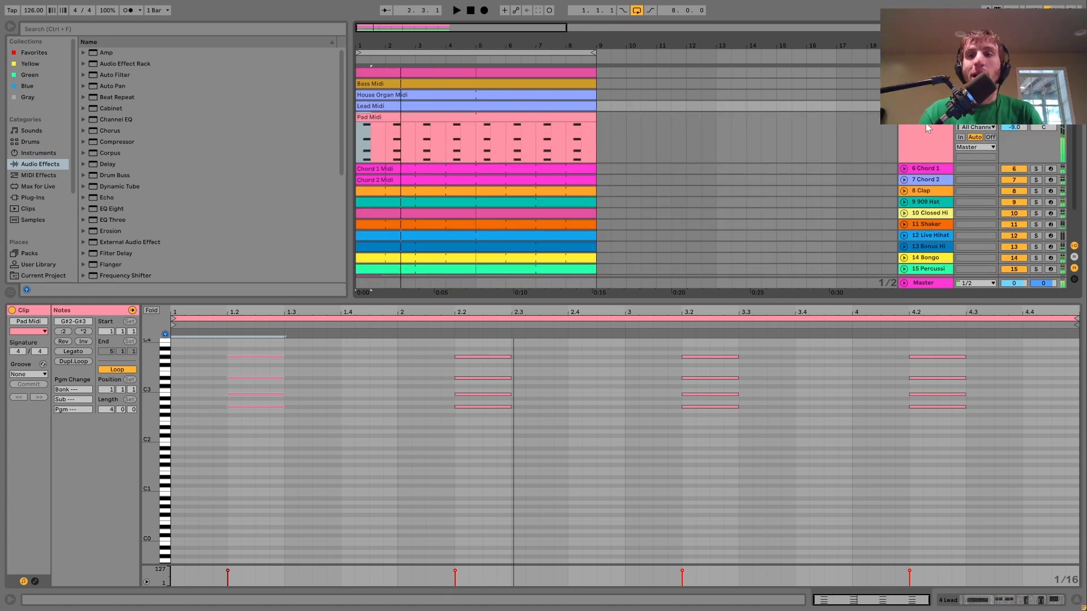
left_click(926, 124)
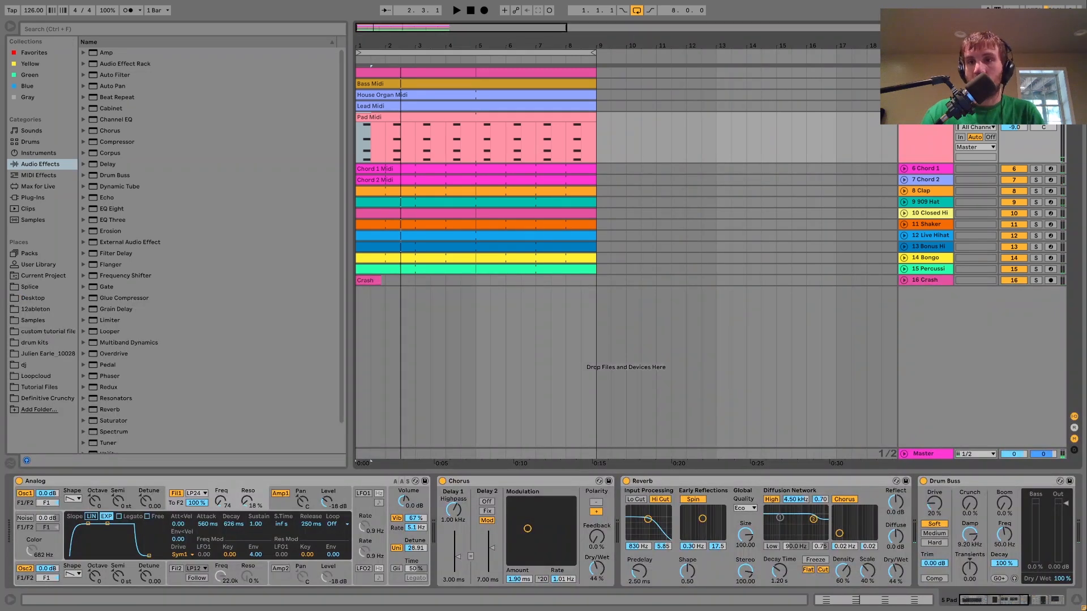
Play the mix with the Chord 1 track muted, then reactivate Chord 1 to compare
key("space")
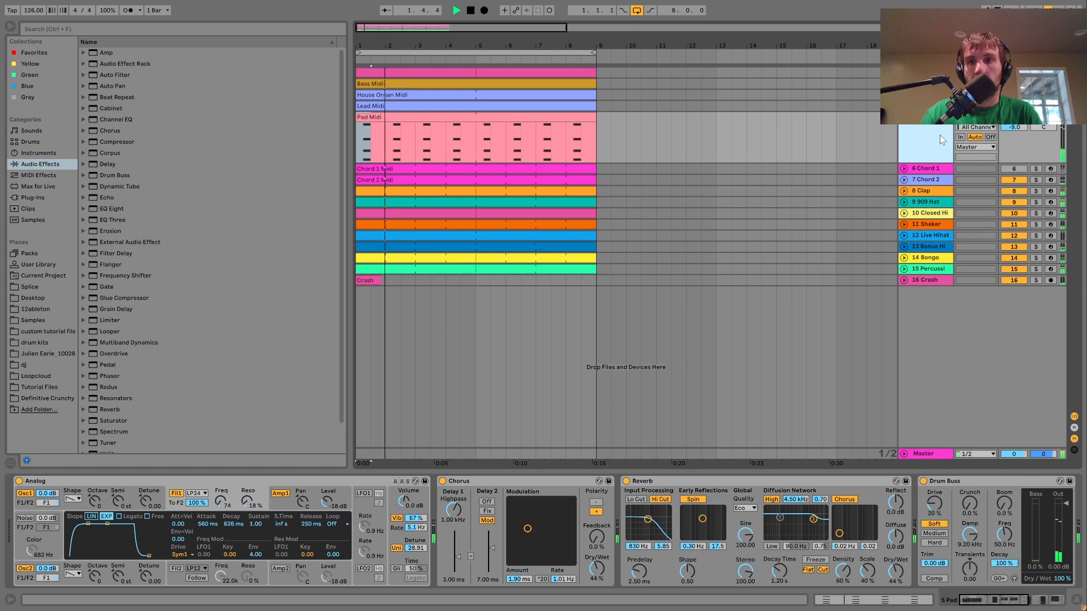
left_click(1014, 168)
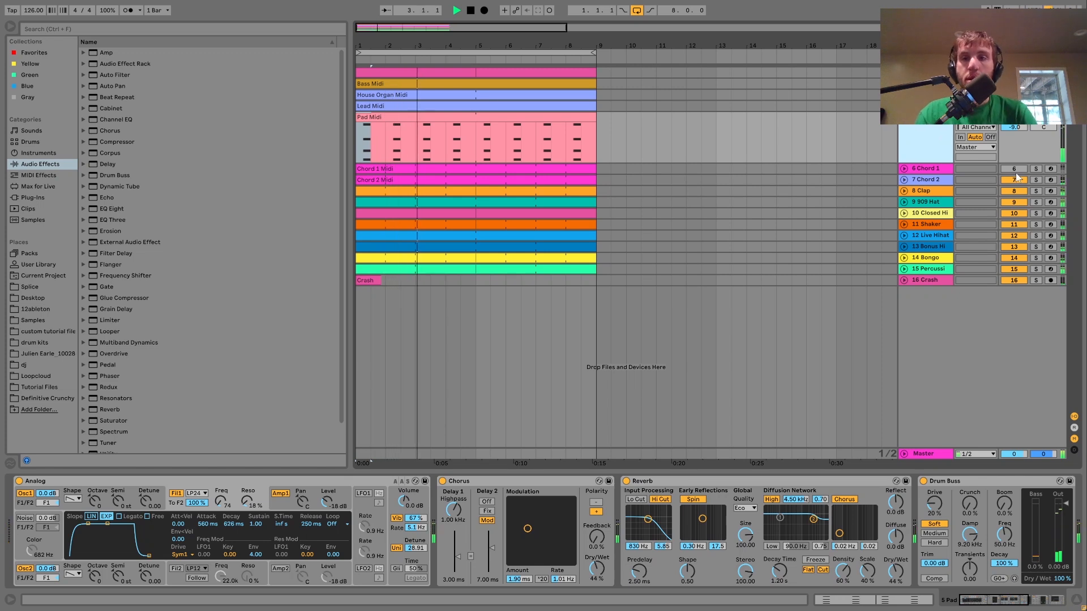
left_click(1013, 169)
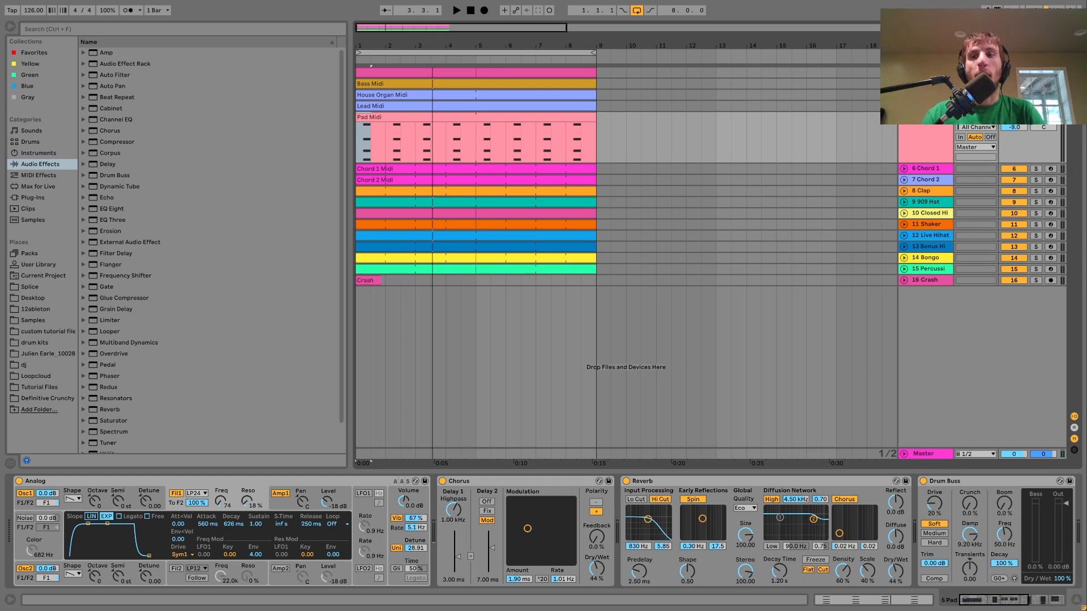
Solo the Pad and play it while examining its Analog filter settings and Amp1 envelope
left_click(1036, 118)
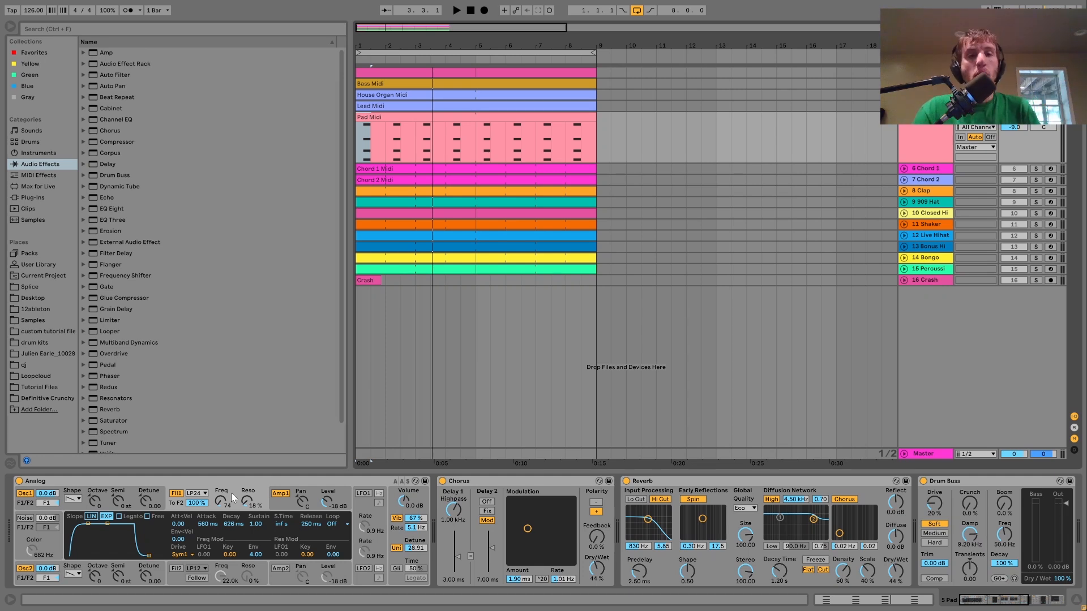
key("space")
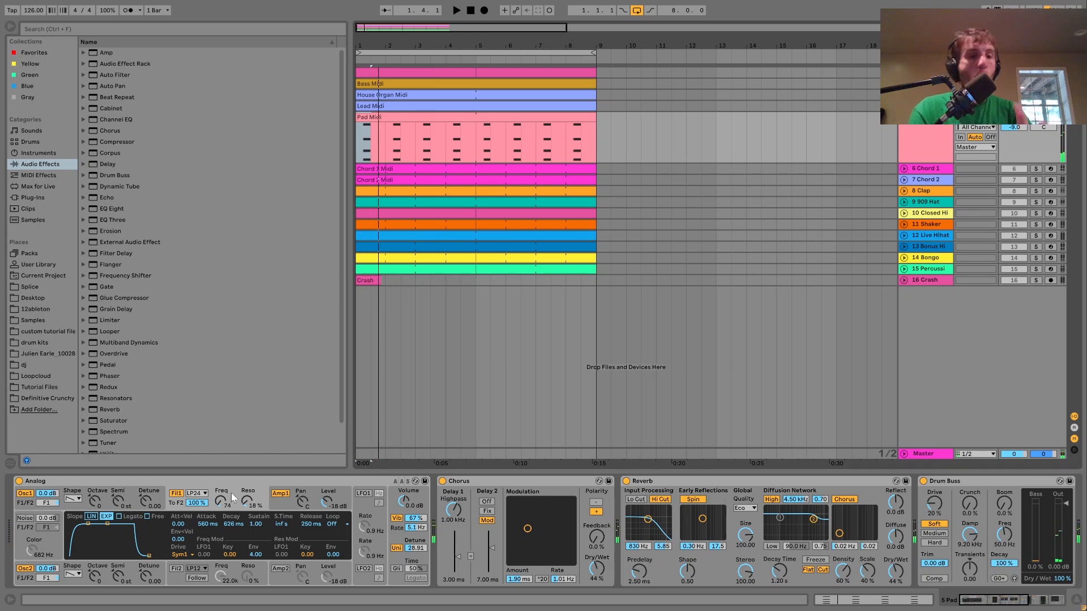
left_click(288, 506)
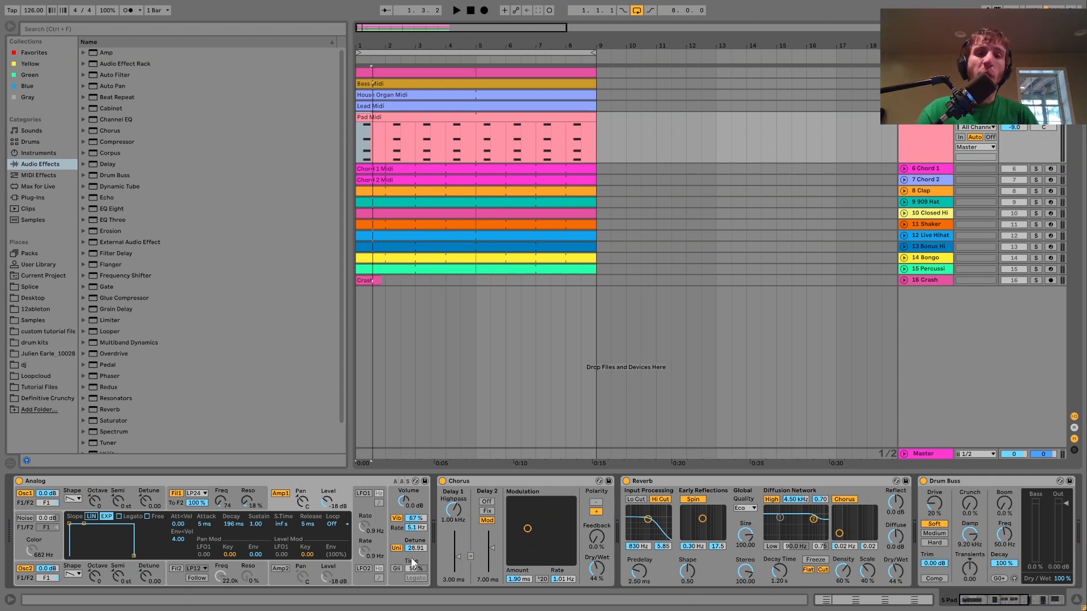
Examine the Pad's Chorus, Reverb, Drum Buss, Compressor and Auto Filter through to the end of its device chain
scroll(413, 560, "right", 5)
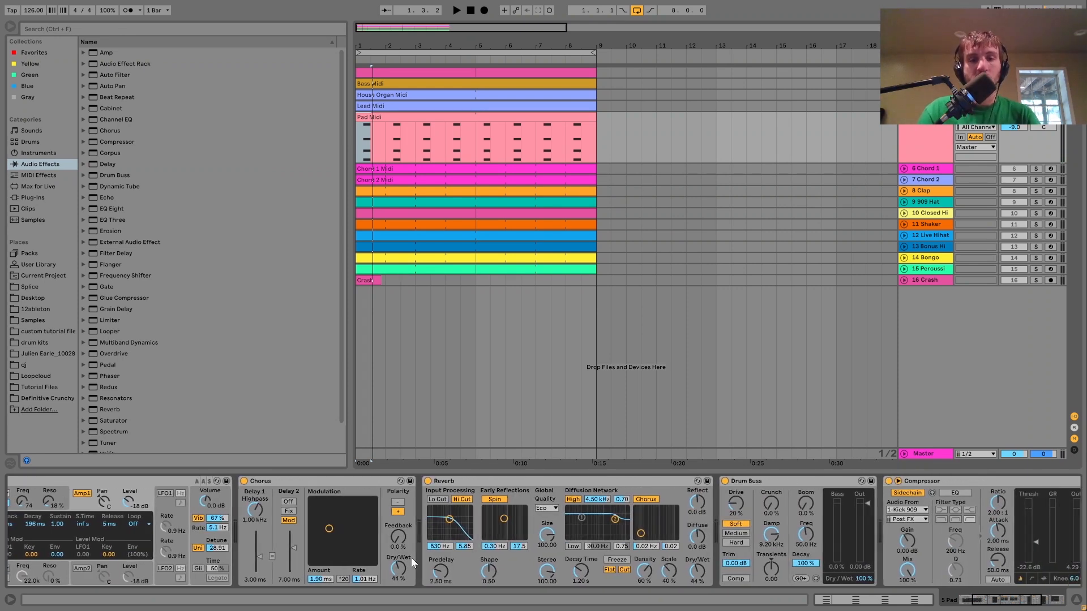
scroll(412, 558, "right", 5)
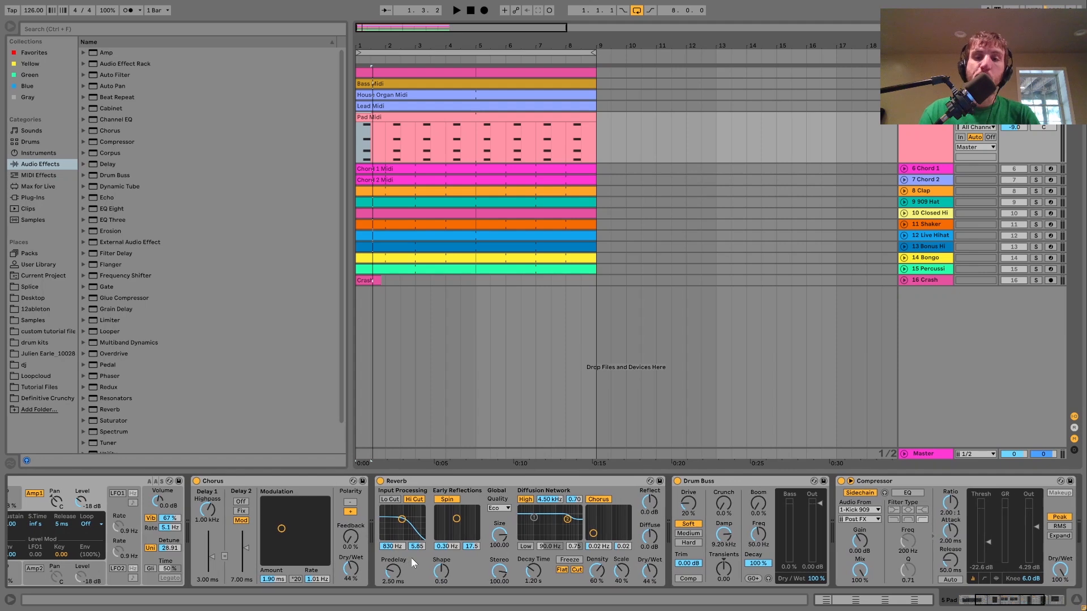
scroll(411, 559, "right", 5)
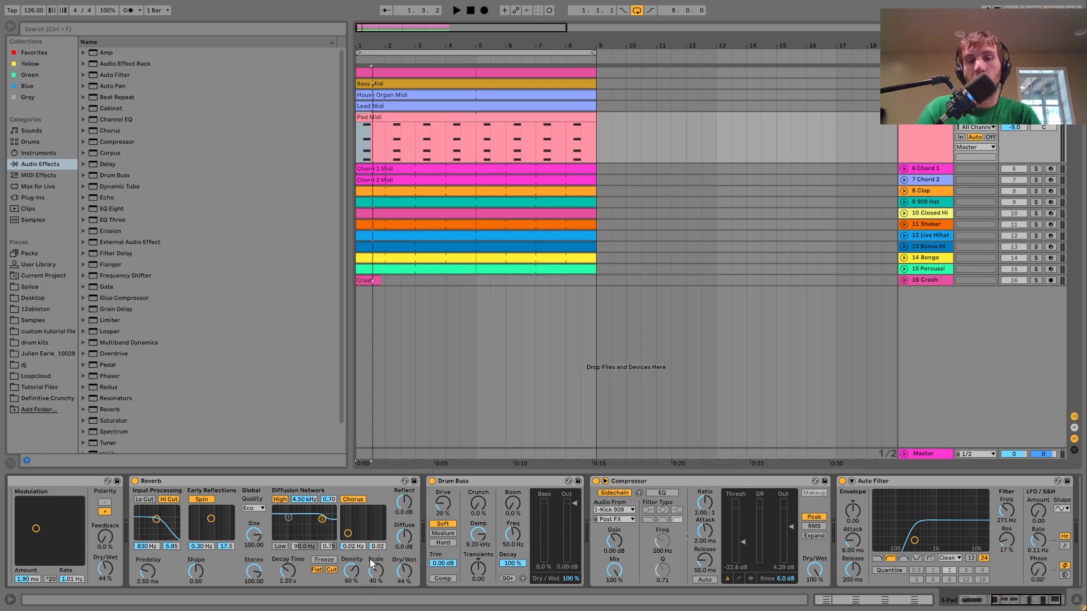
scroll(478, 542, "right", 2)
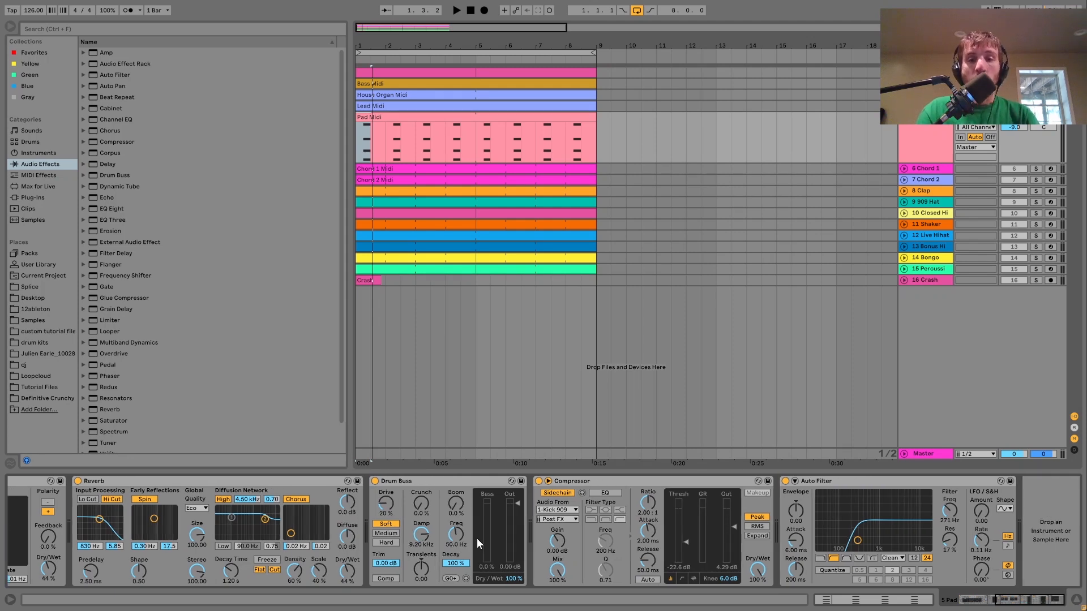
Solo Chord 1 and Chord 2, play them together and unfold both tracks to show their note patterns
key("space")
key("space")
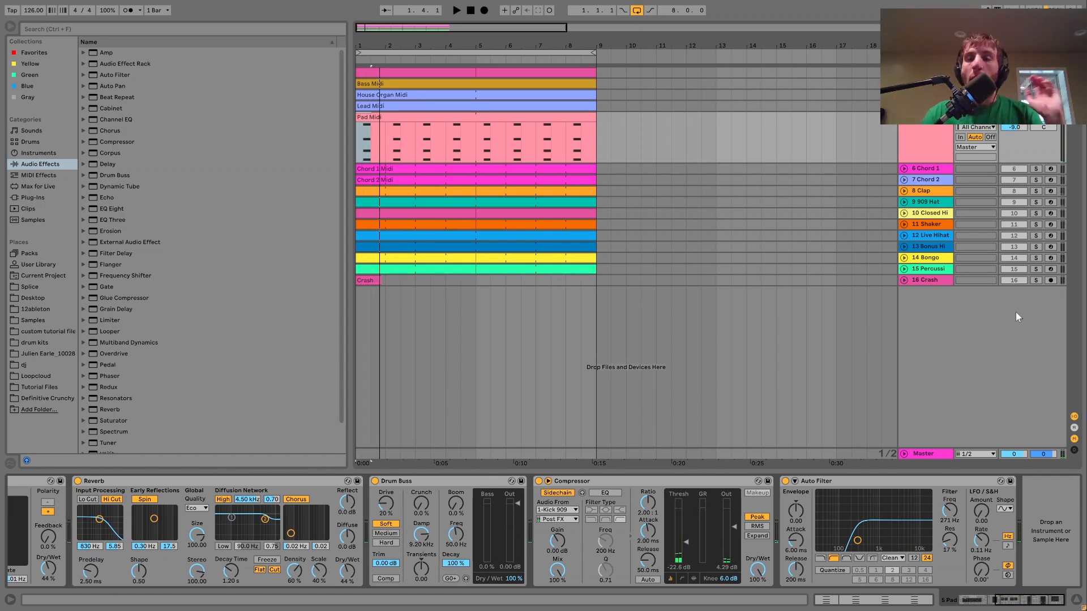
left_click(1037, 169)
left_click(1036, 180)
key("space")
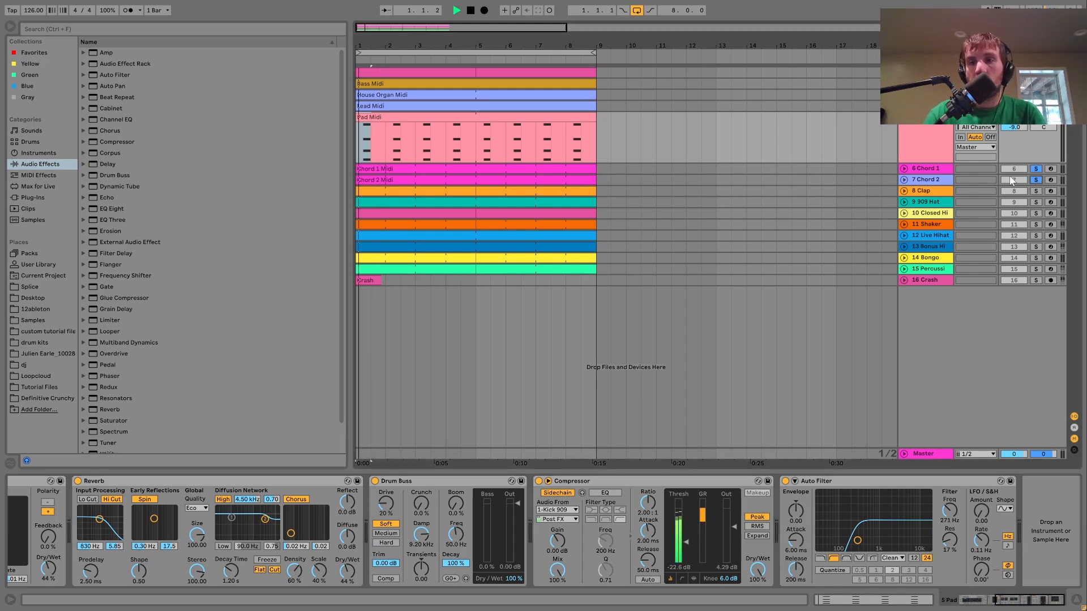
left_click(905, 179)
left_click(905, 170)
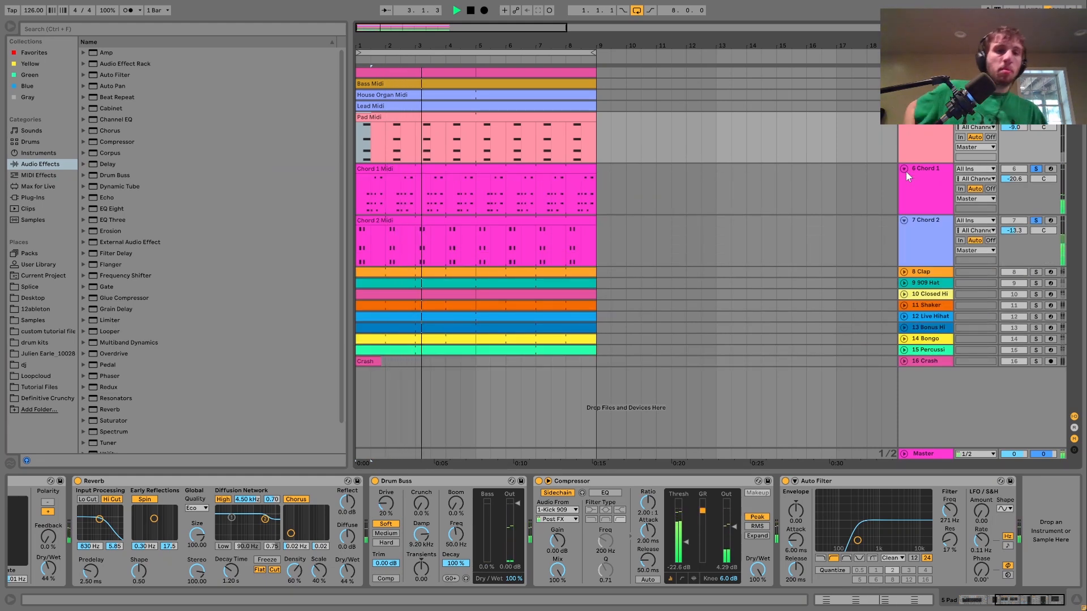
key("space")
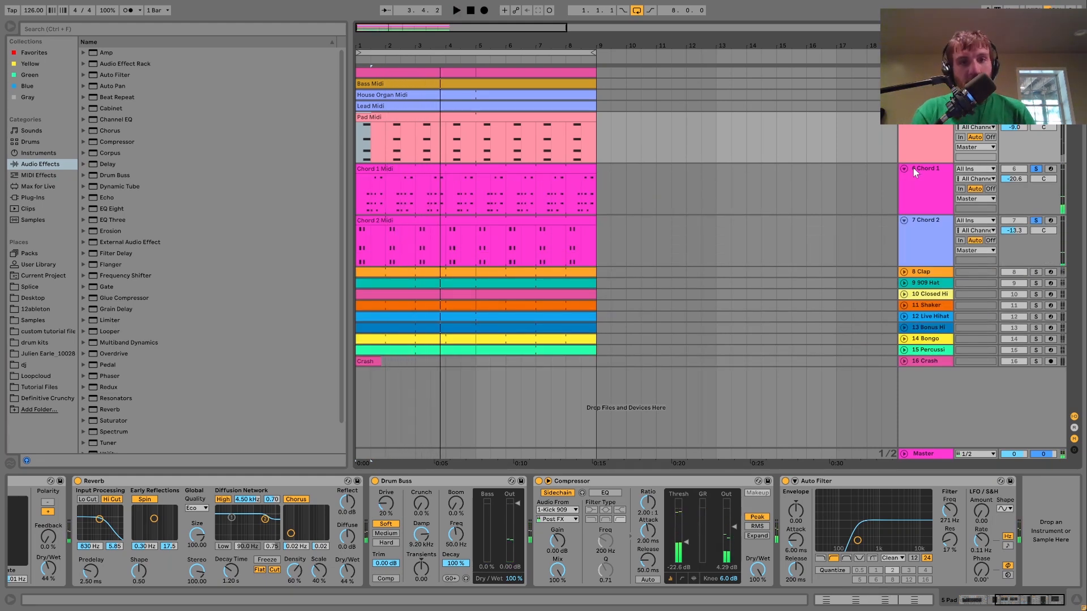
Show the automation lanes and examine the Chord 2 track's device chain, followed by the Chord 1 track's devices
left_click(510, 222)
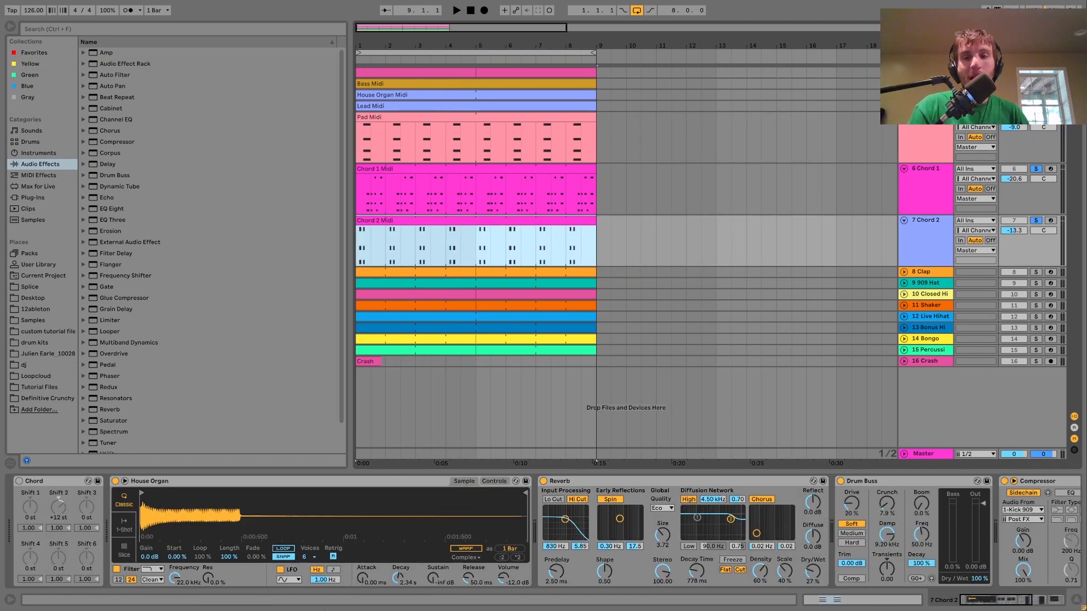
key("a")
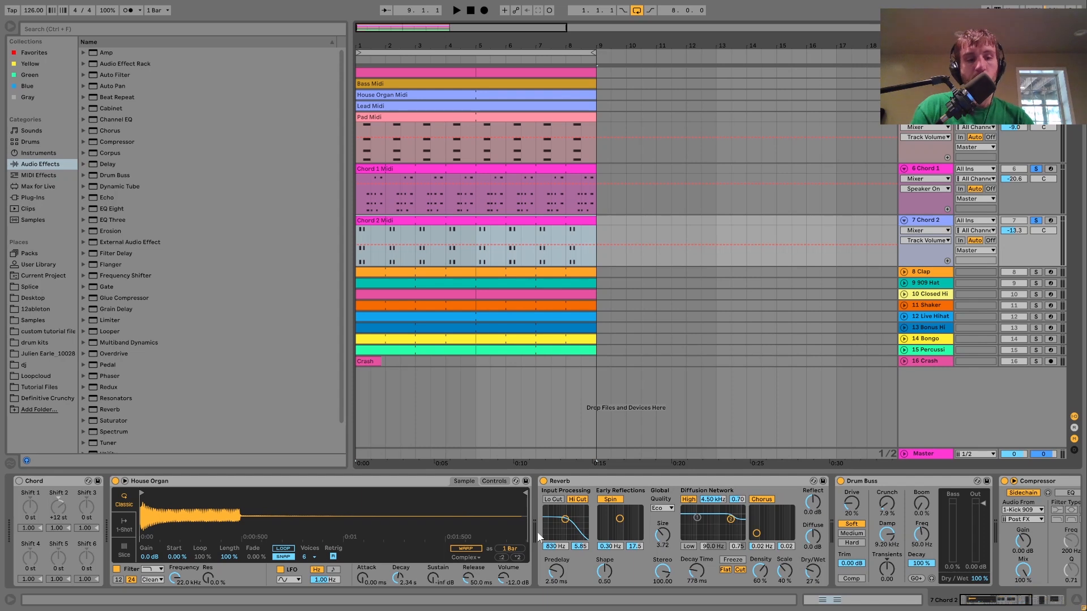
scroll(594, 544, "right", 2)
scroll(595, 545, "left", 1)
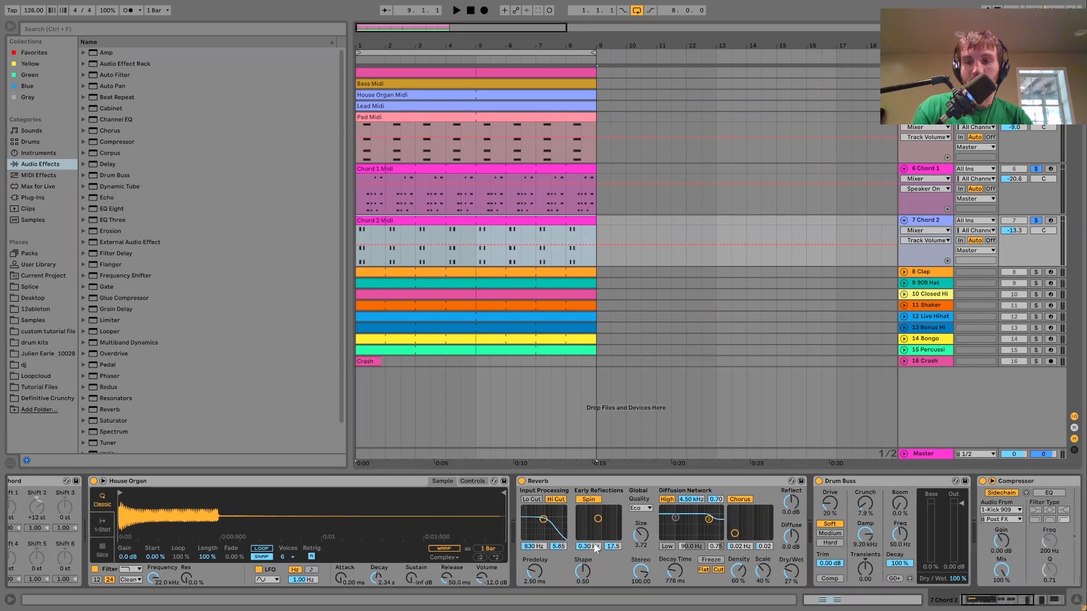
scroll(596, 547, "right", 10)
left_click(926, 167)
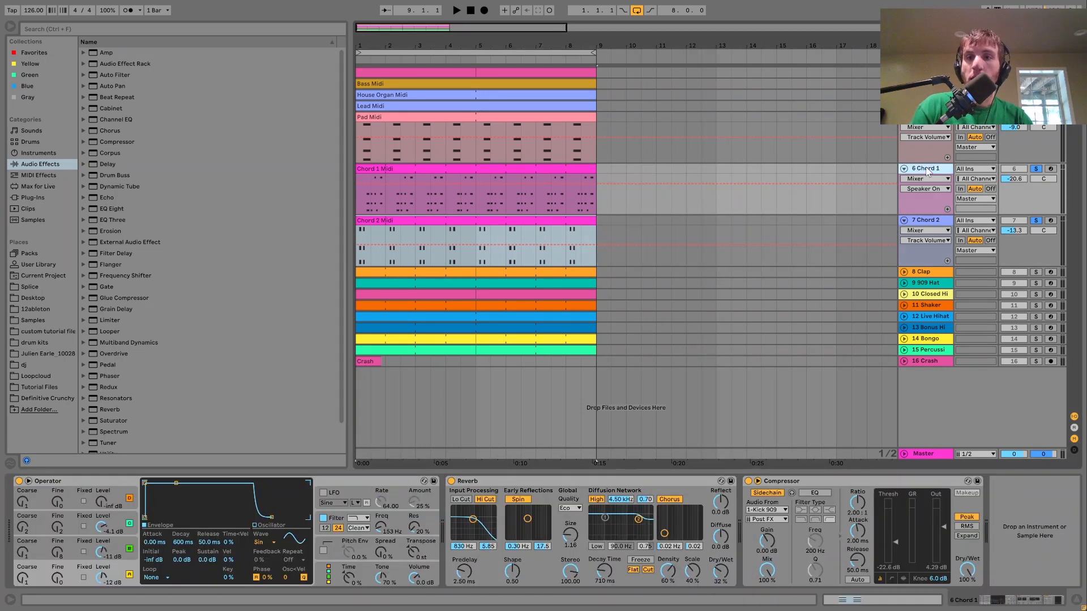
Play the soloed chords while viewing the Chord 2 clip's notes, then open the Chord 1 clip and select its first chord
left_click(379, 238)
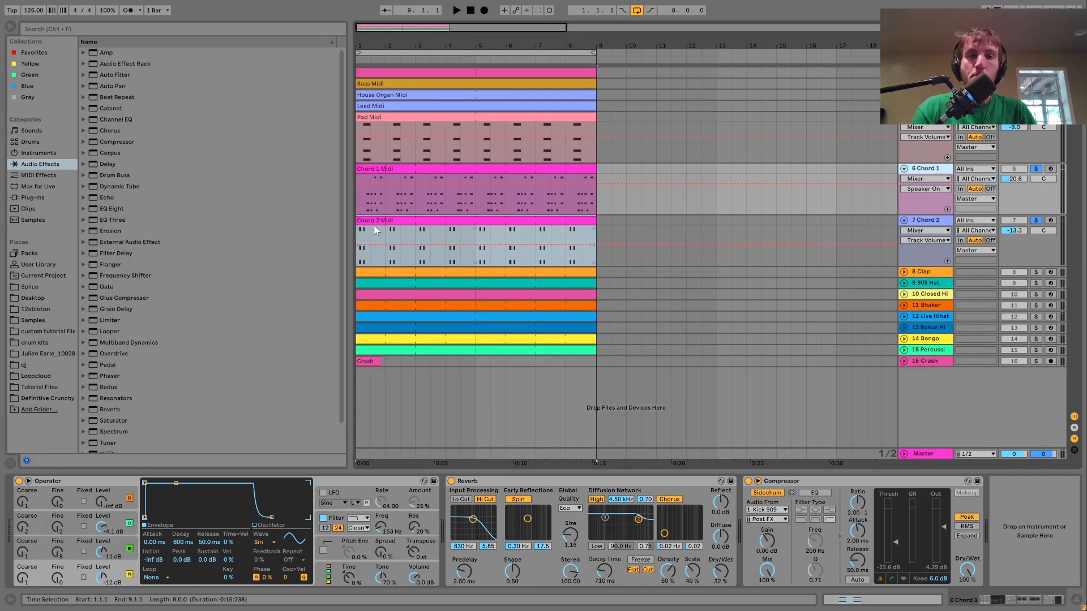
double_click(373, 225)
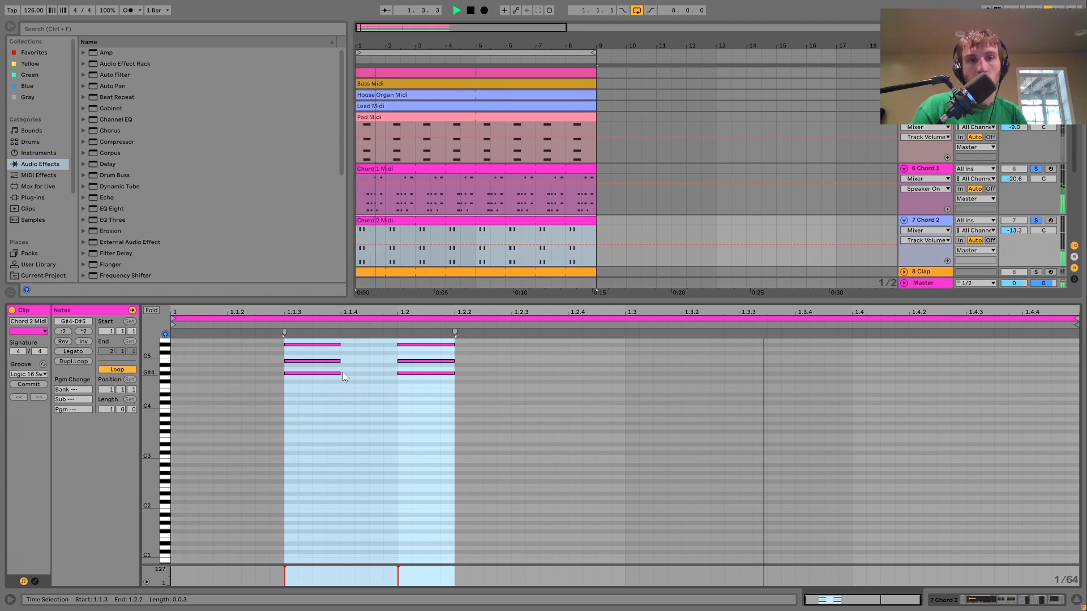
left_click(455, 167)
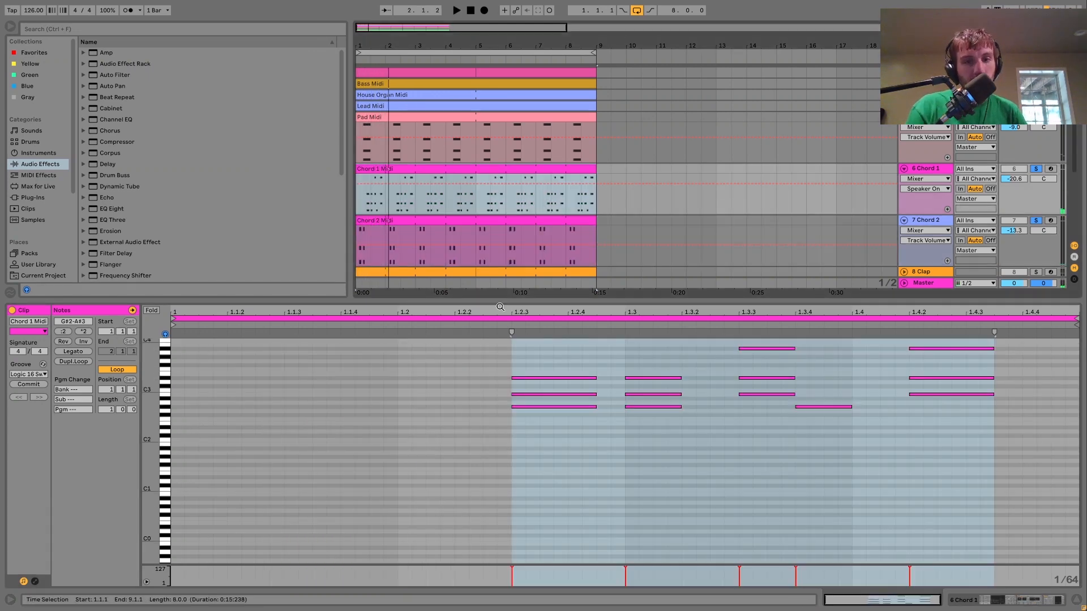
left_click_drag(538, 340, 478, 464)
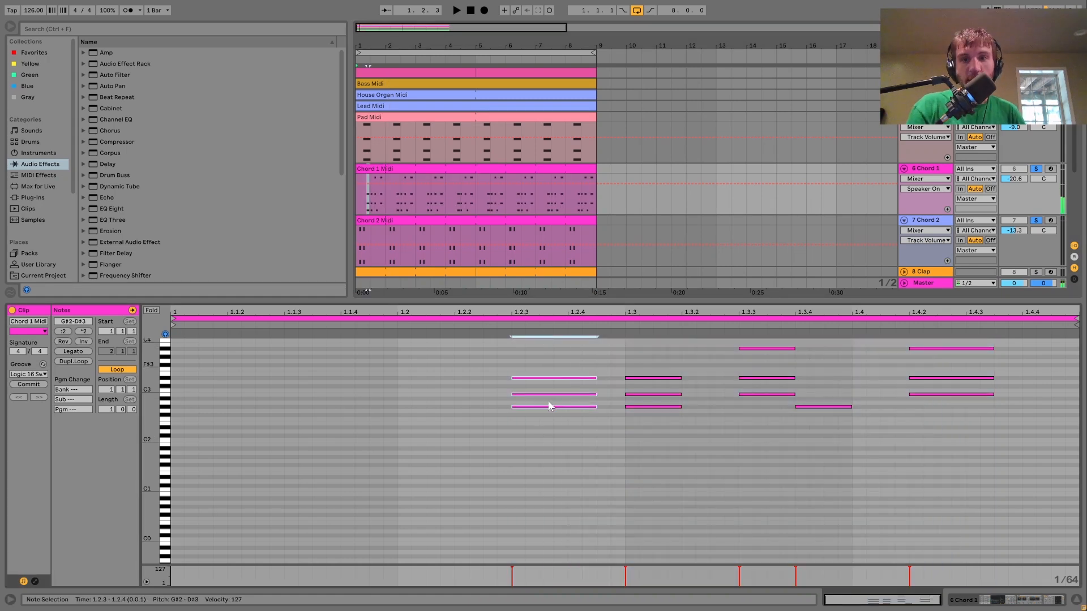
Lower the two A#3 notes in the Chord 1 clip by an octave, raise them back and select the lone G#2 note
left_click_drag(776, 437, 989, 290)
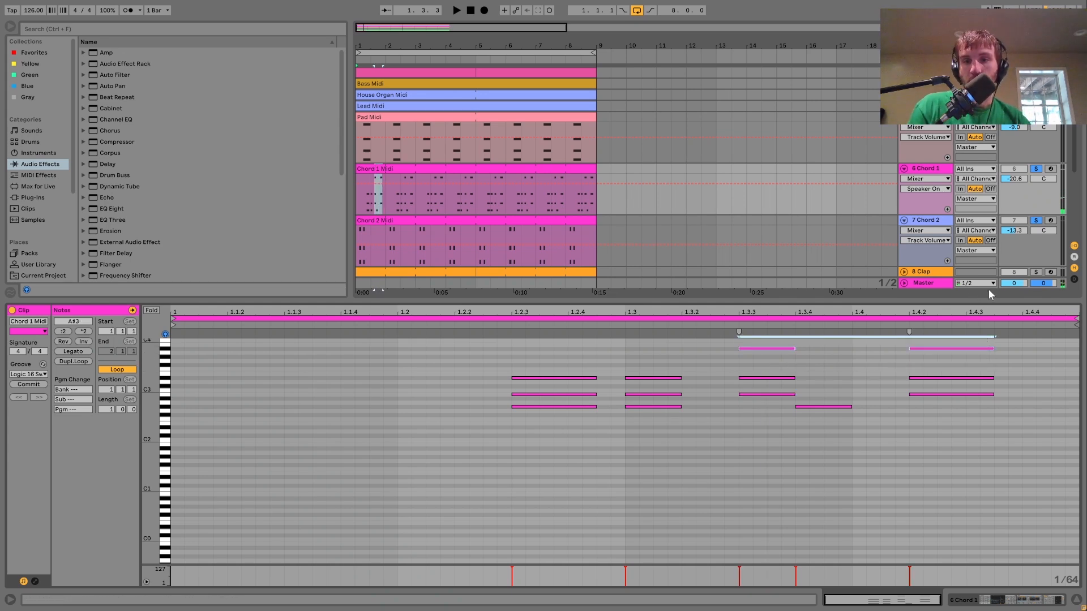
key("shift+Down")
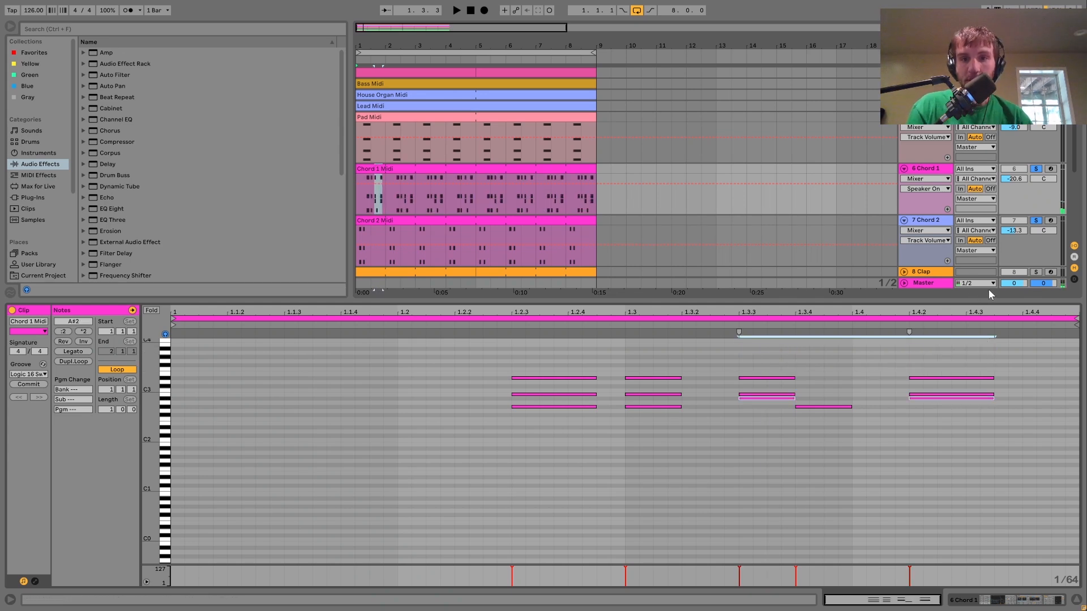
key("shift+Up")
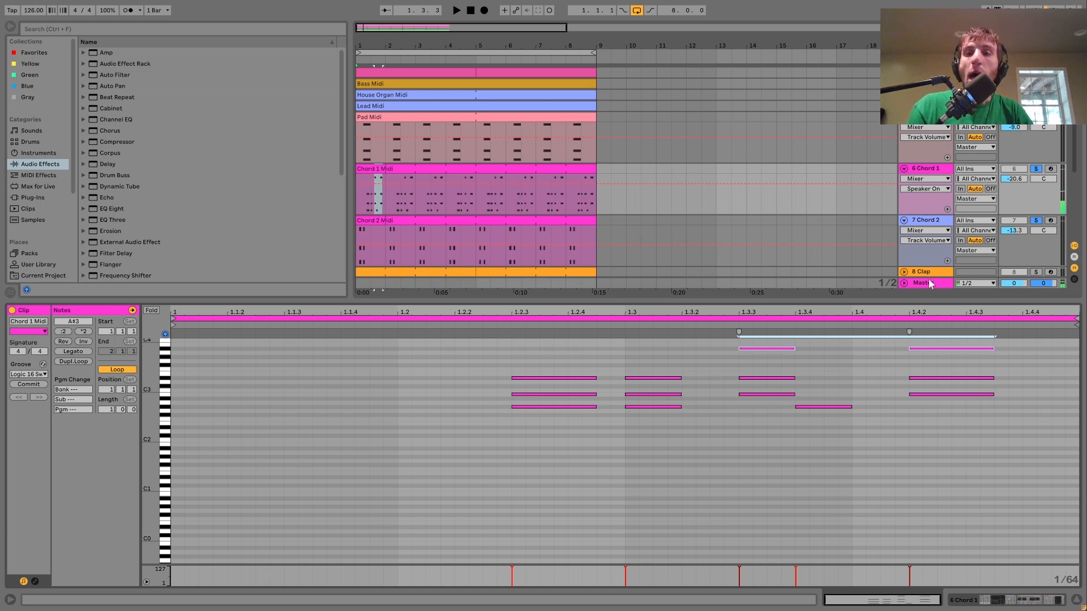
left_click_drag(806, 388, 814, 421)
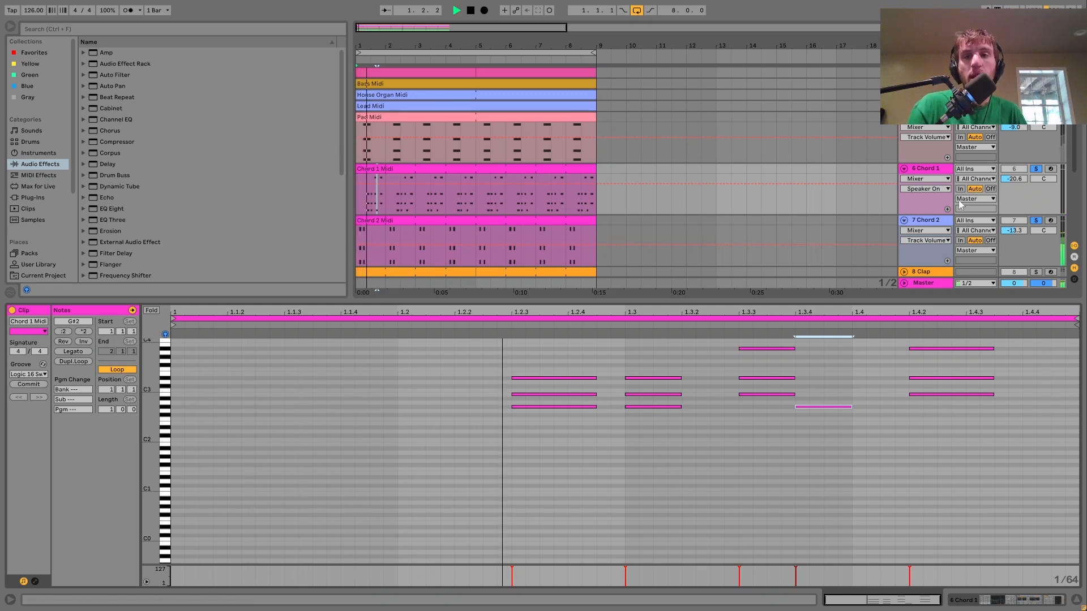
Clear the chord solos, play the mix with Chord 1 and Chord 2 muted, and reactivate both to compare
left_click(986, 226)
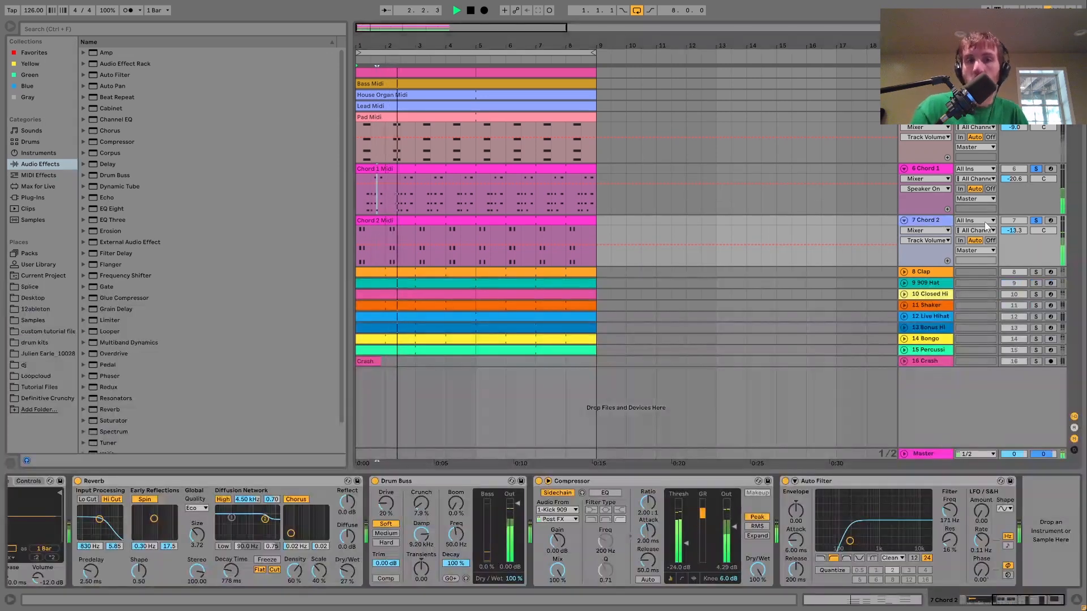
left_click(1036, 221)
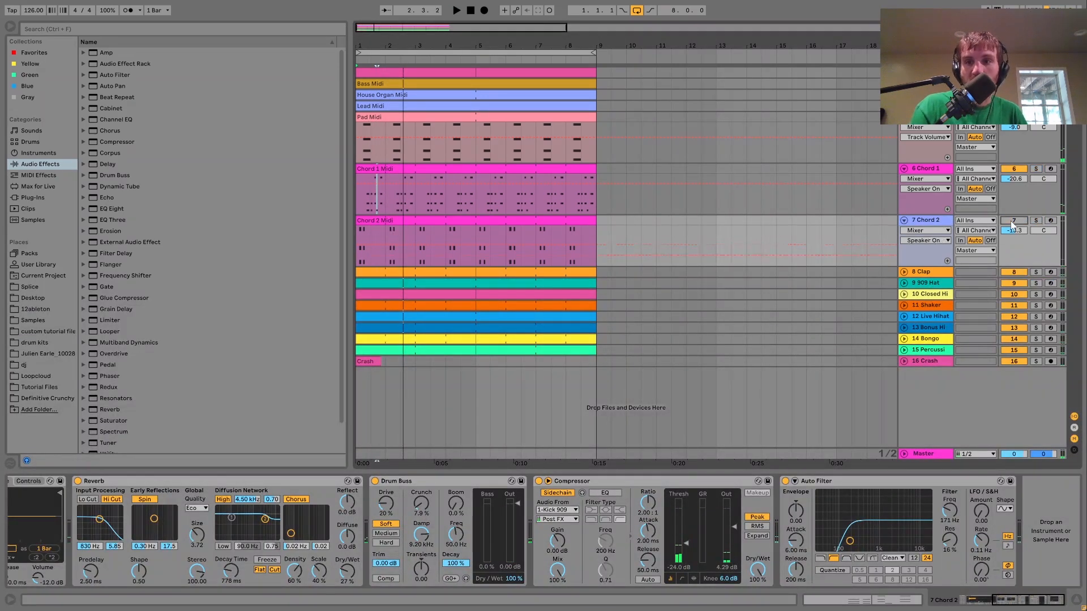
left_click(1013, 170)
key("space")
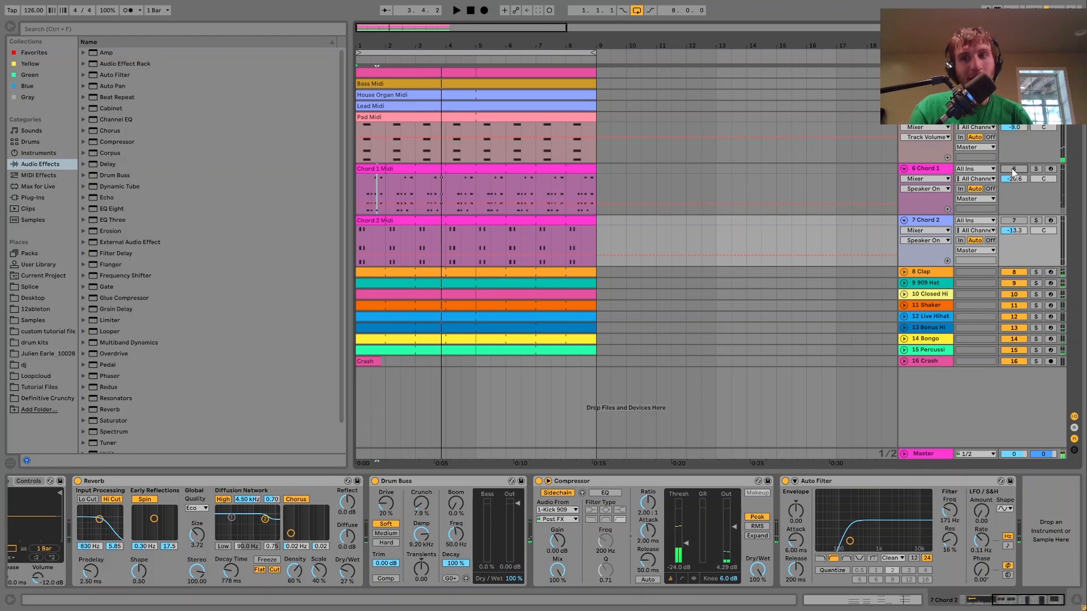
left_click(1014, 170)
key("space")
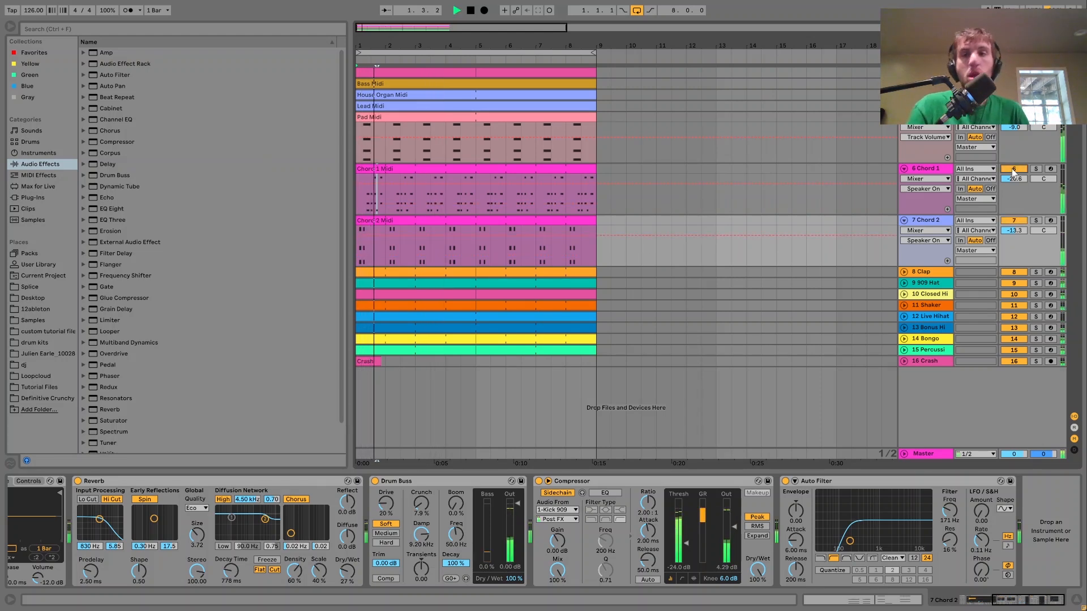
Fold and solo the Chord 1 track, then play it while examining its Operator's oscillator settings
left_click(933, 169)
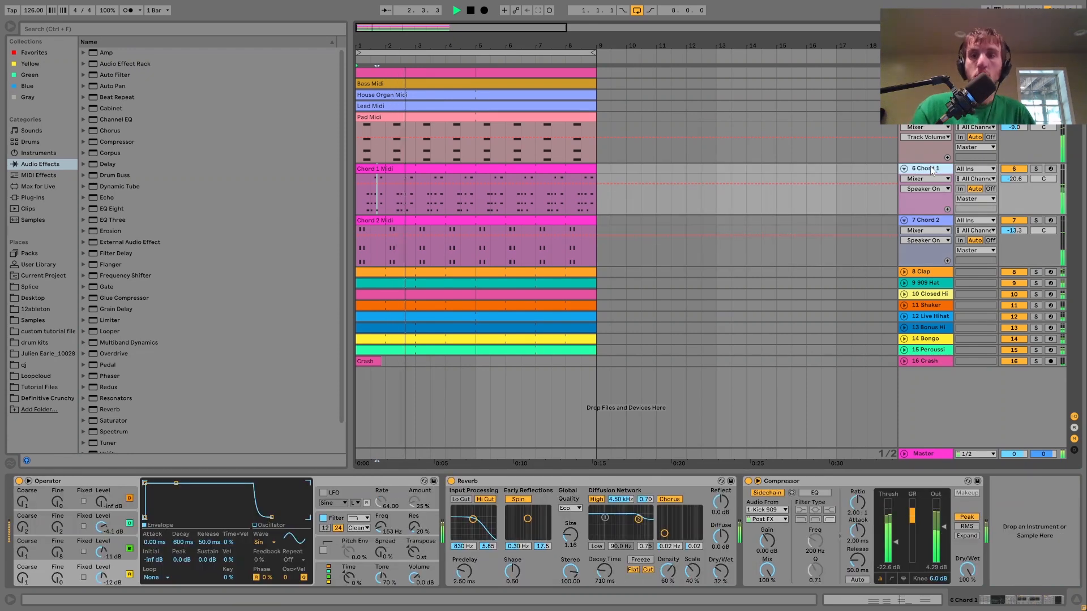
left_click(906, 169)
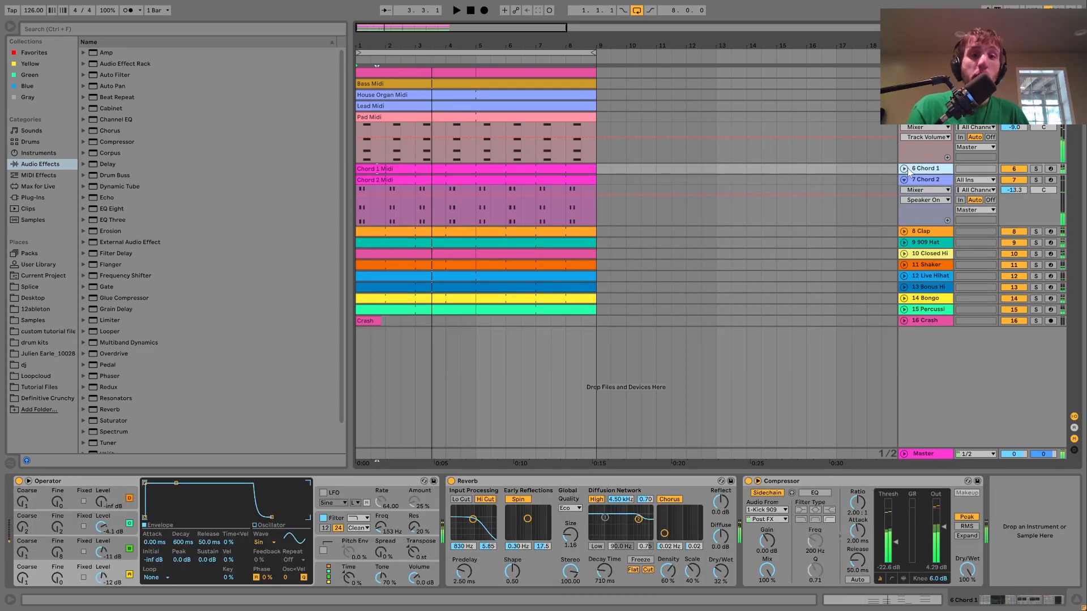
left_click(1037, 171)
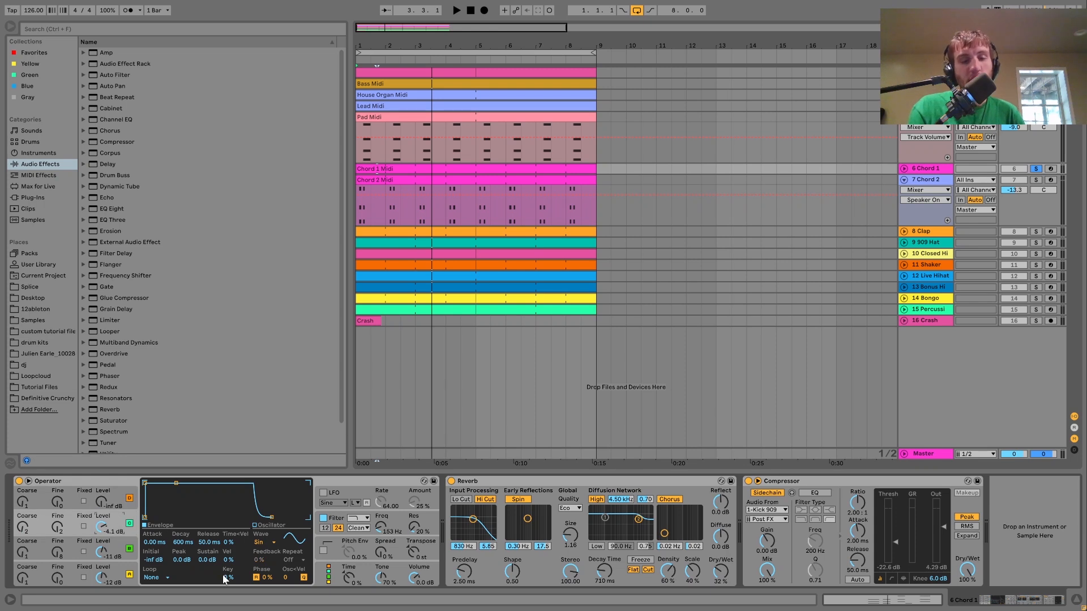
left_click(113, 573)
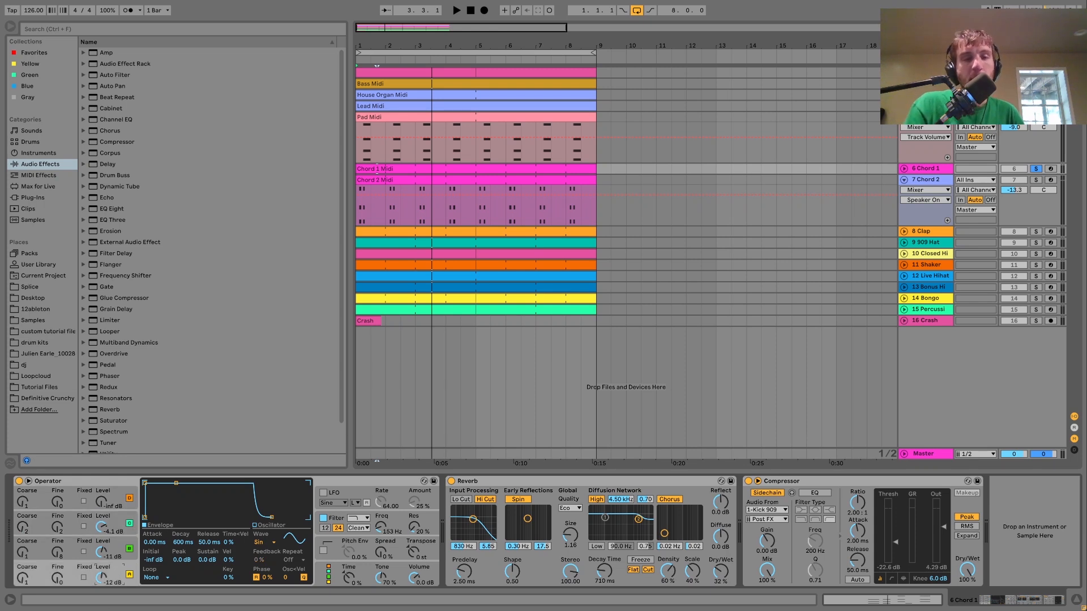
key("space")
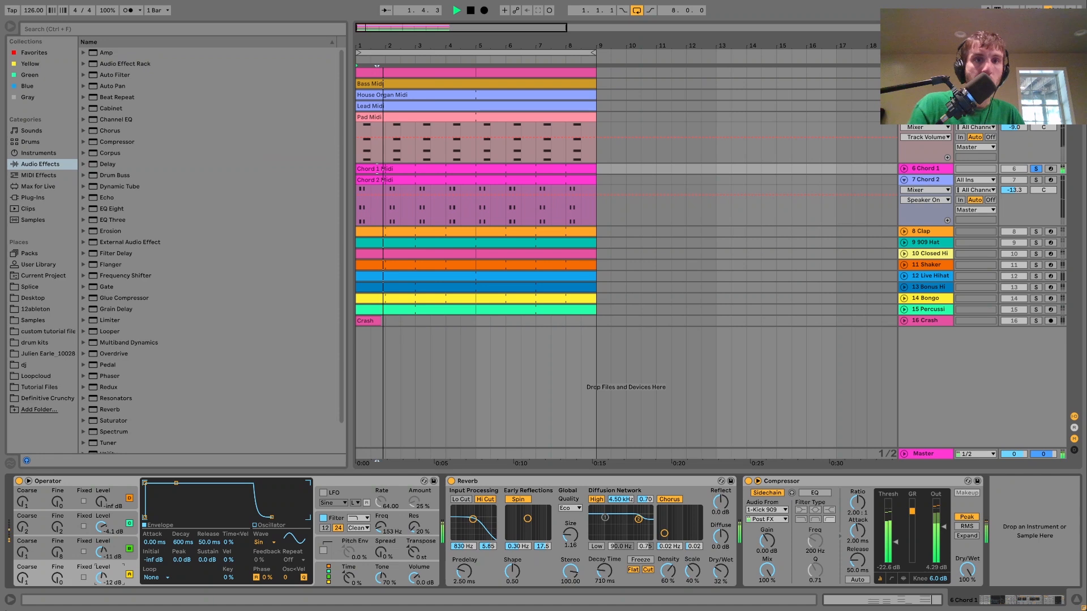
key("space")
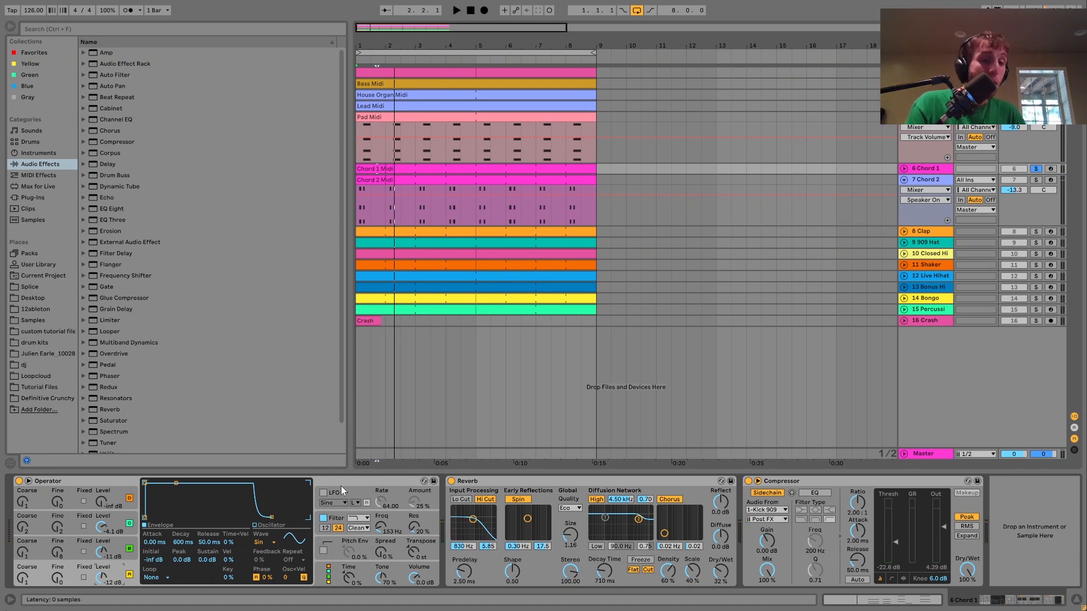
Examine Operator's filter envelope on Chord 1 and play the track with the filter switched on and off to compare
left_click(338, 519)
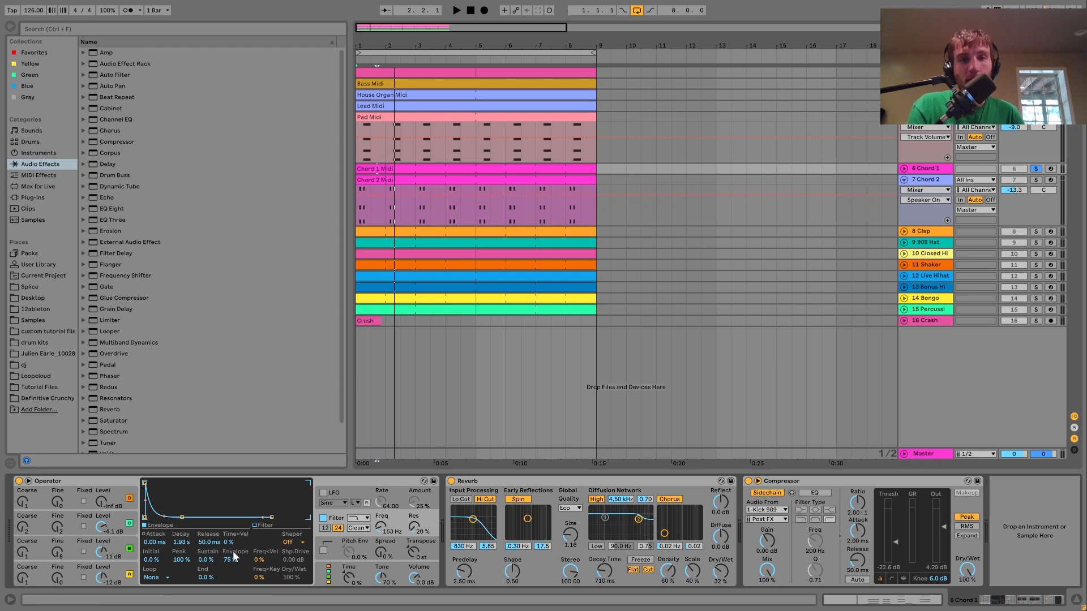
key("space")
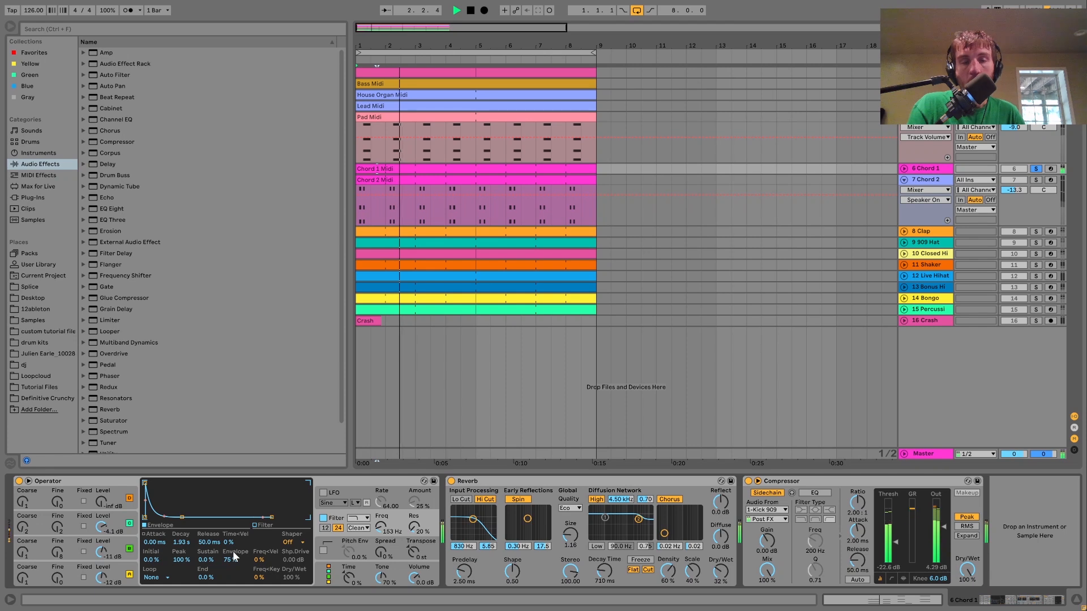
key("space")
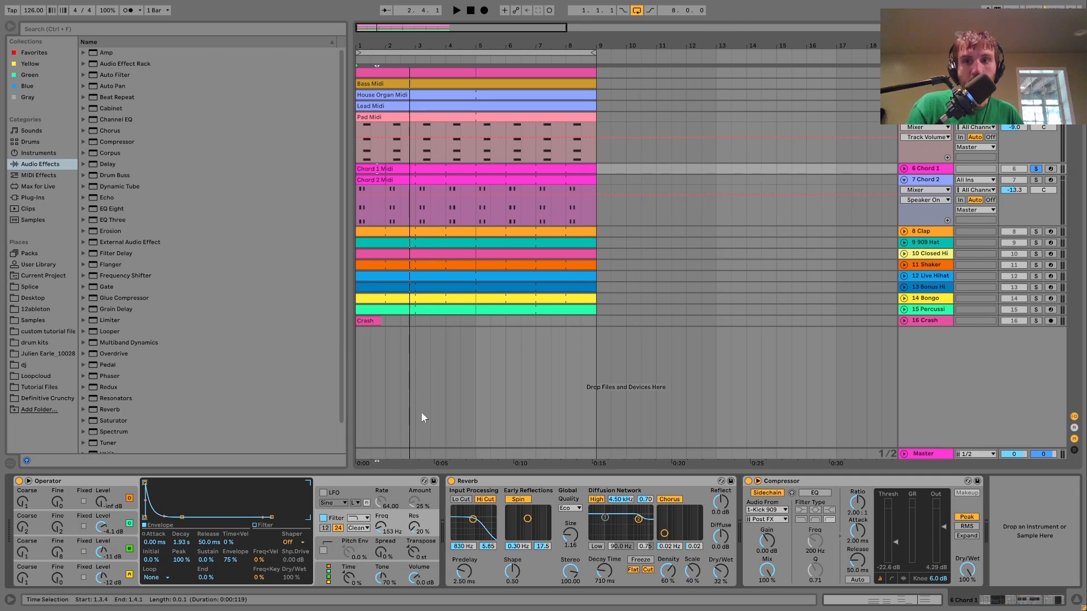
key("space")
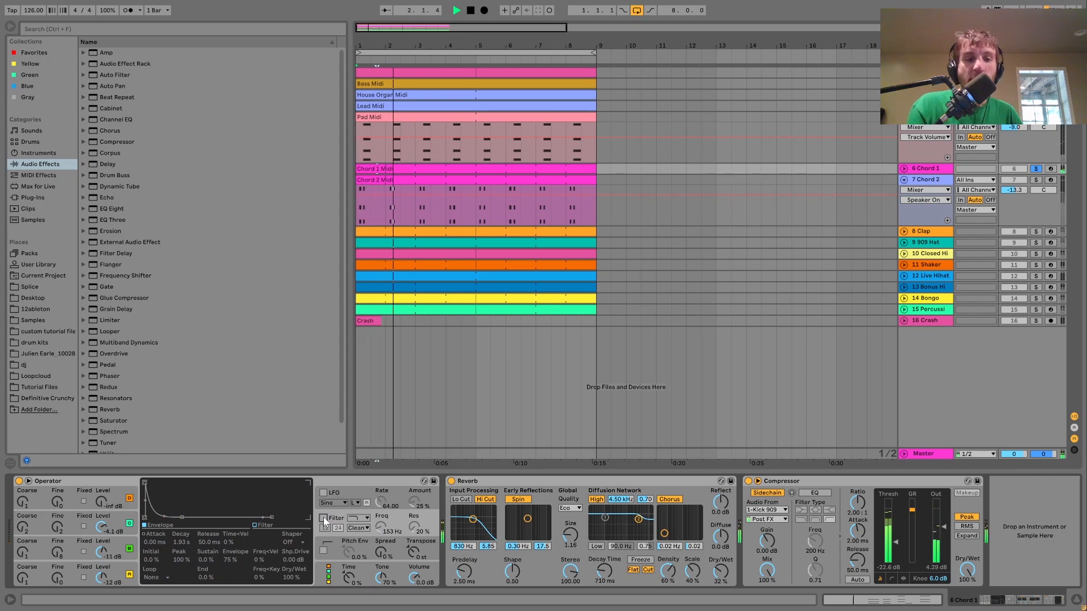
left_click(324, 518)
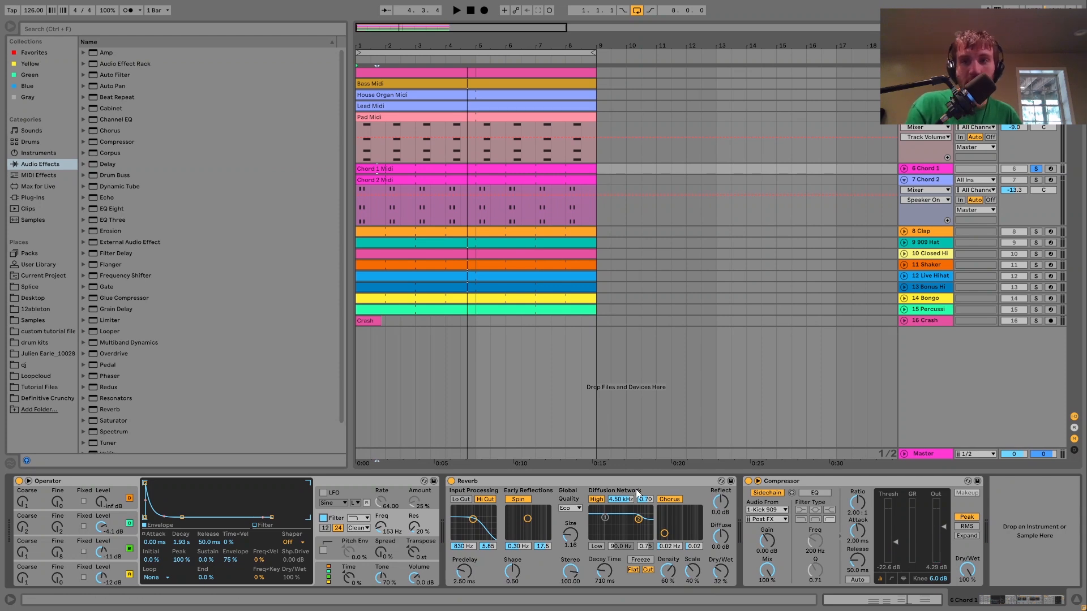
Solo and play the Clap track instead of Chord 1, unfold it and zoom in on the start of its sample waveform
left_click(925, 181)
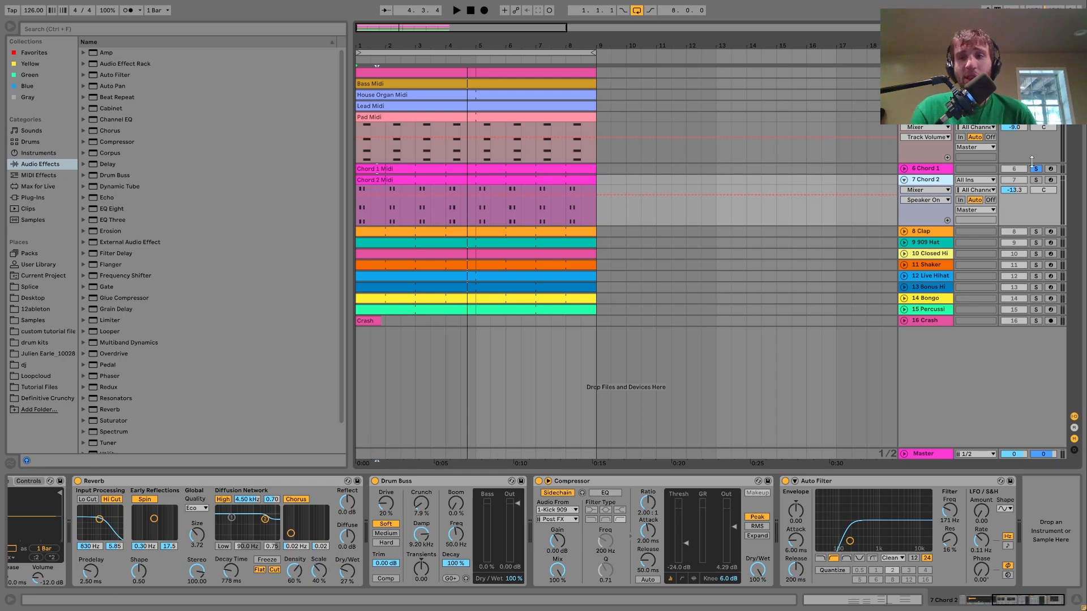
left_click(943, 233)
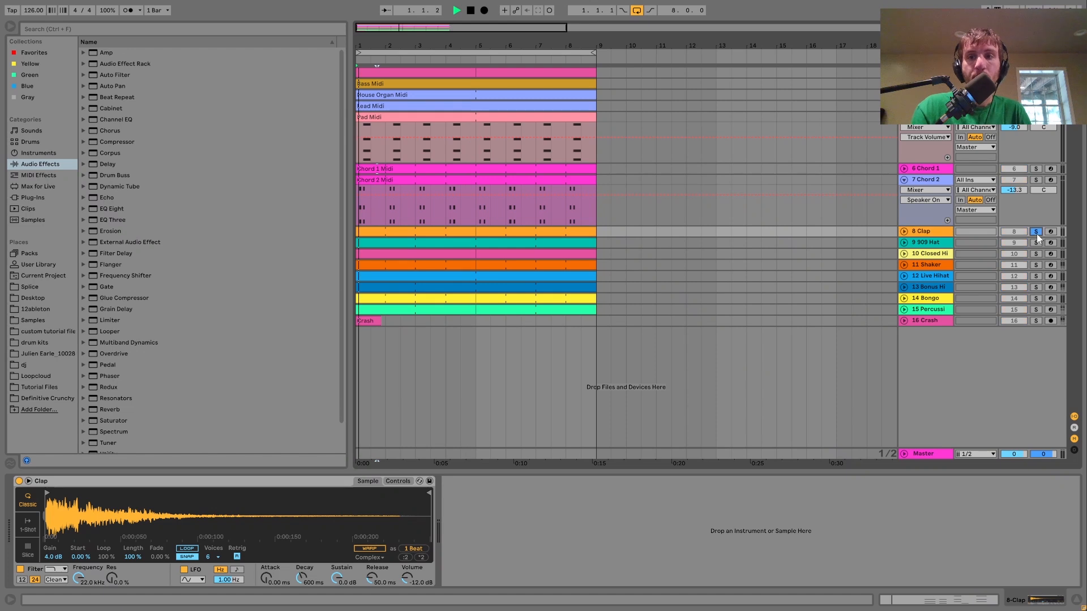
left_click(905, 232)
left_click(925, 234)
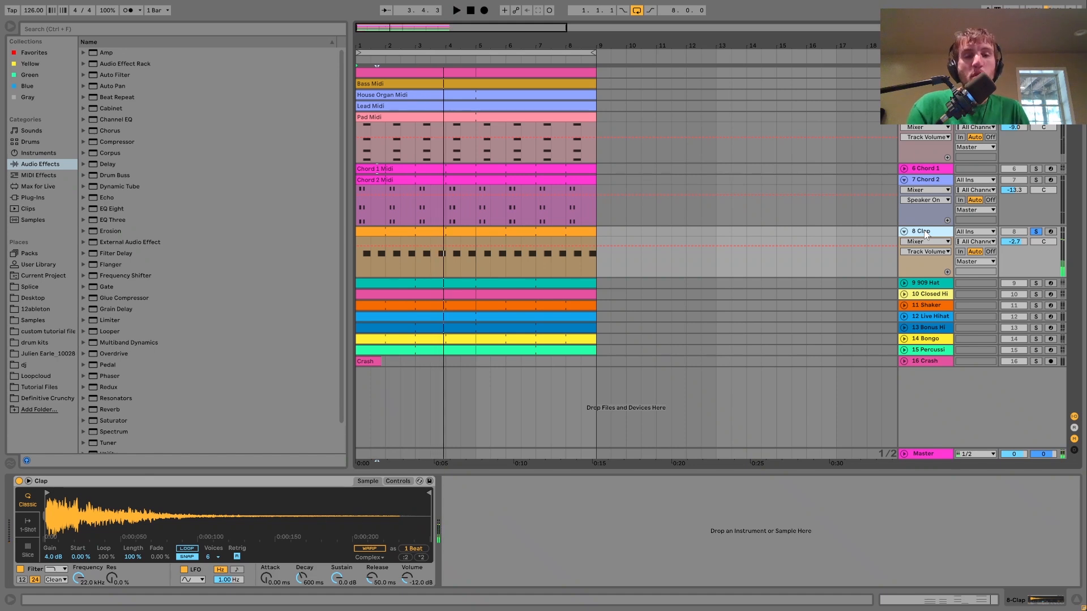
left_click_drag(46, 523, 2, 596)
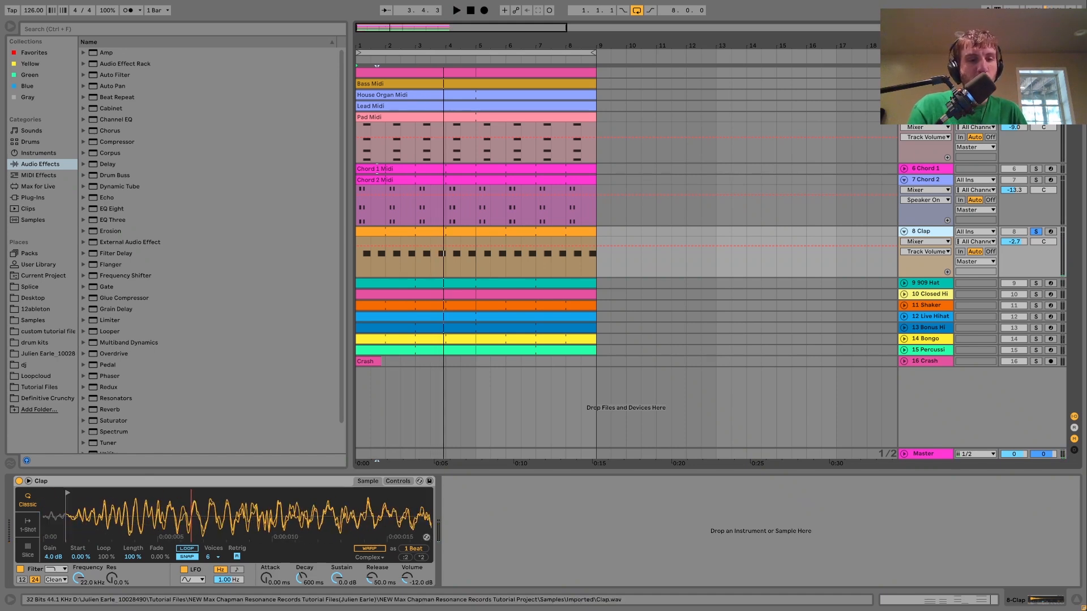
Zoom the Clap sample's waveform back out, then solo, play and unfold the 909 Hat track
left_click_drag(82, 534, 82, 462)
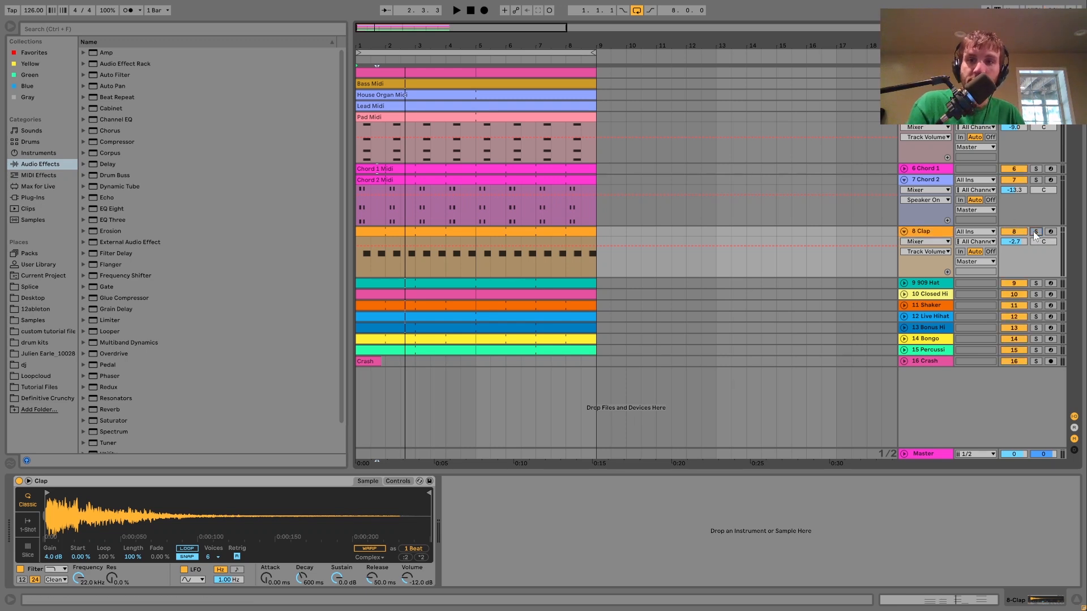
left_click(923, 284)
key("space")
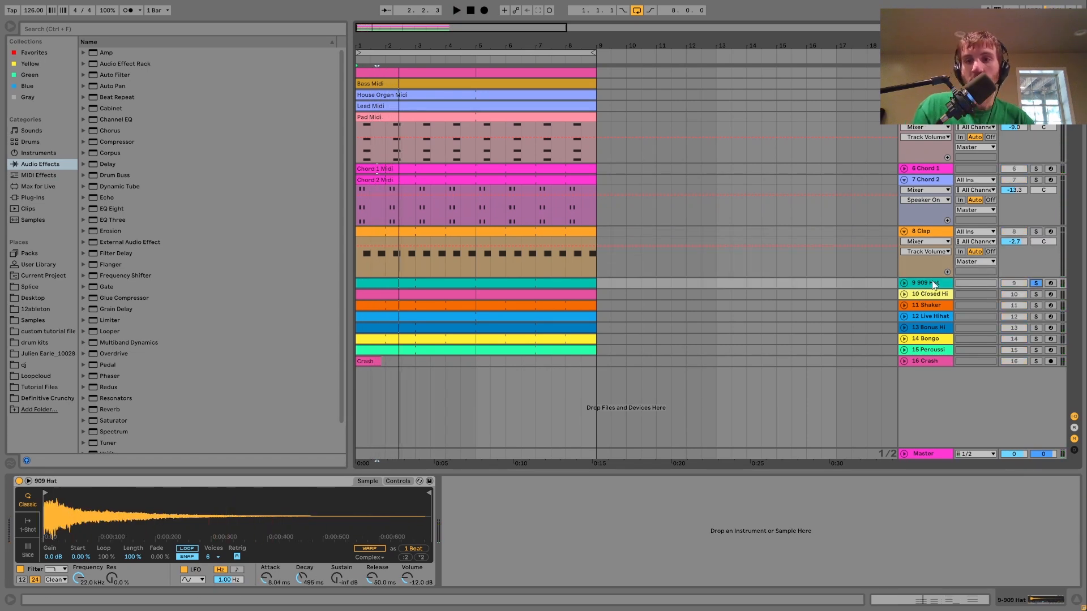
key("space")
left_click(904, 283)
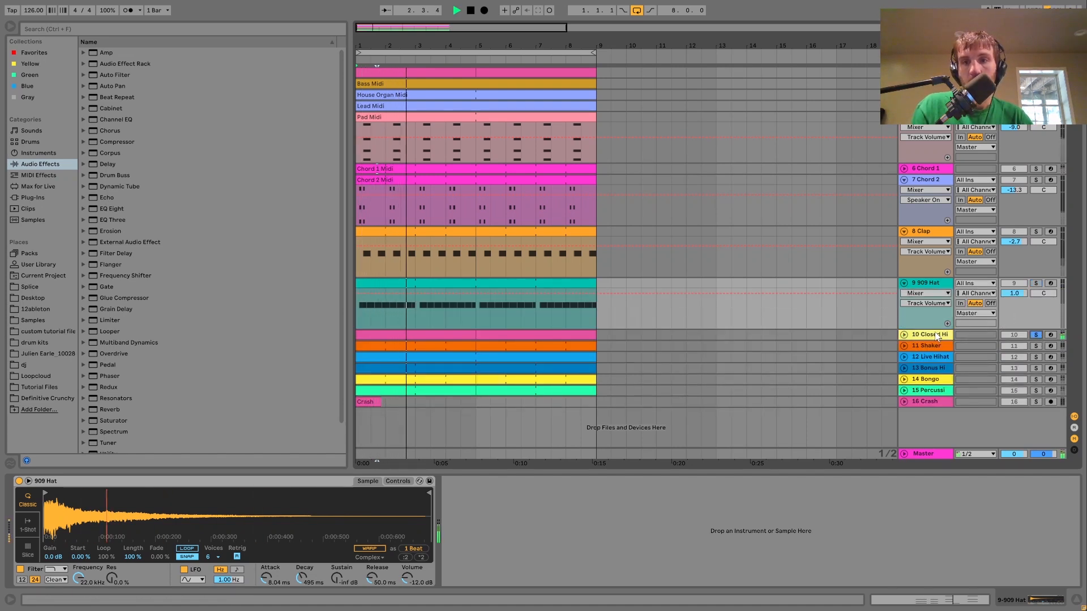
Solo, unfold and play the Closed Hihat track instead of the 909 Hat, and set its volume to -11.6 dB
left_click(1036, 335)
left_click(904, 334)
key("space")
key("space")
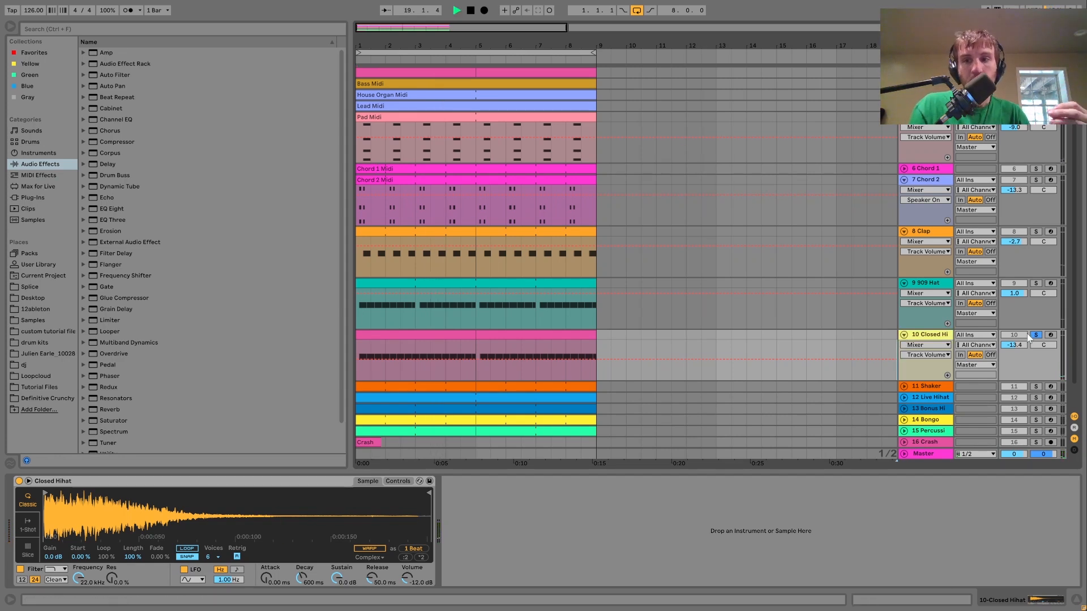
left_click(447, 347)
left_click_drag(1017, 348, 1027, 316)
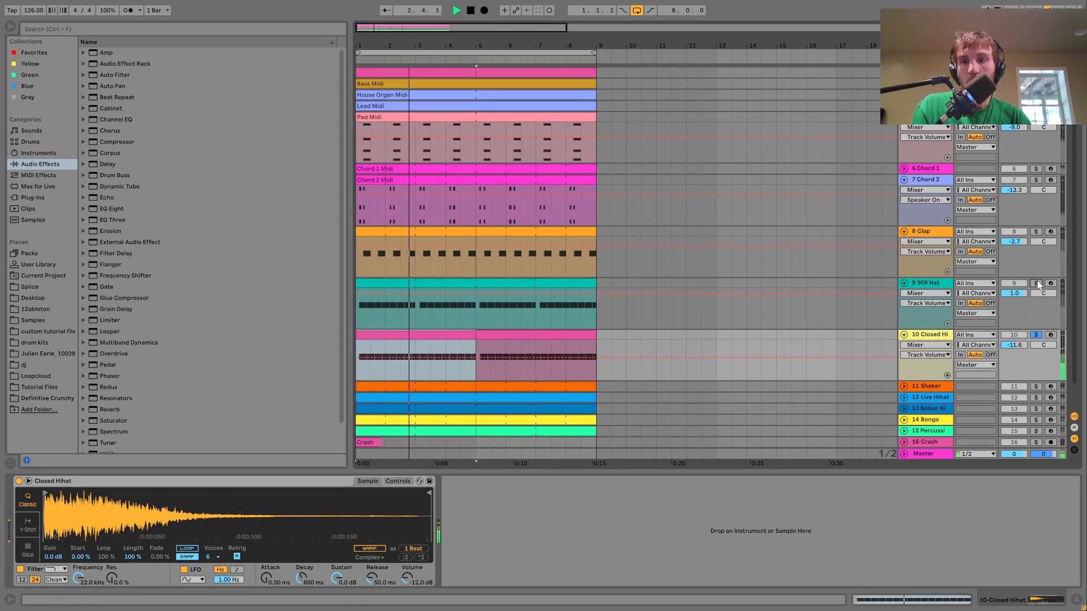
Solo the 909 Hat track, examine its sampler's filter, LFO and amplitude envelope controls, and play it
left_click(765, 325)
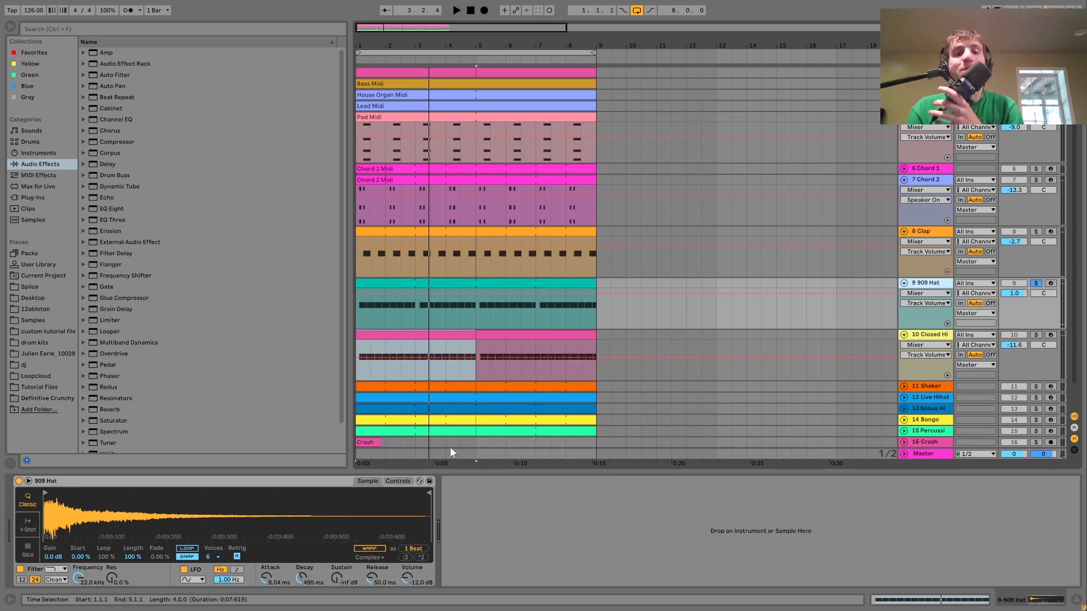
left_click(409, 481)
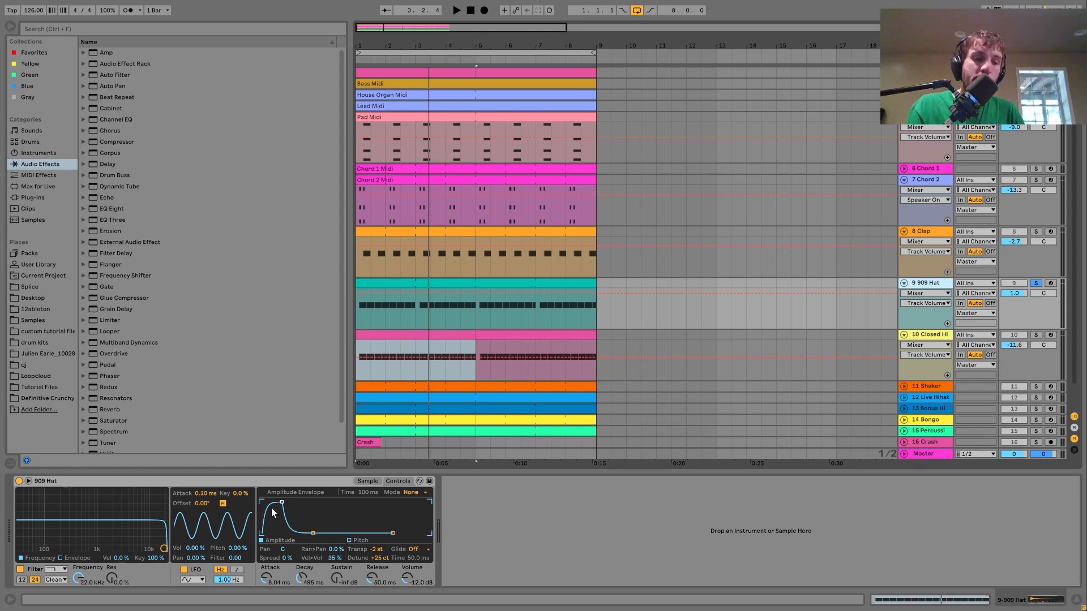
key("space")
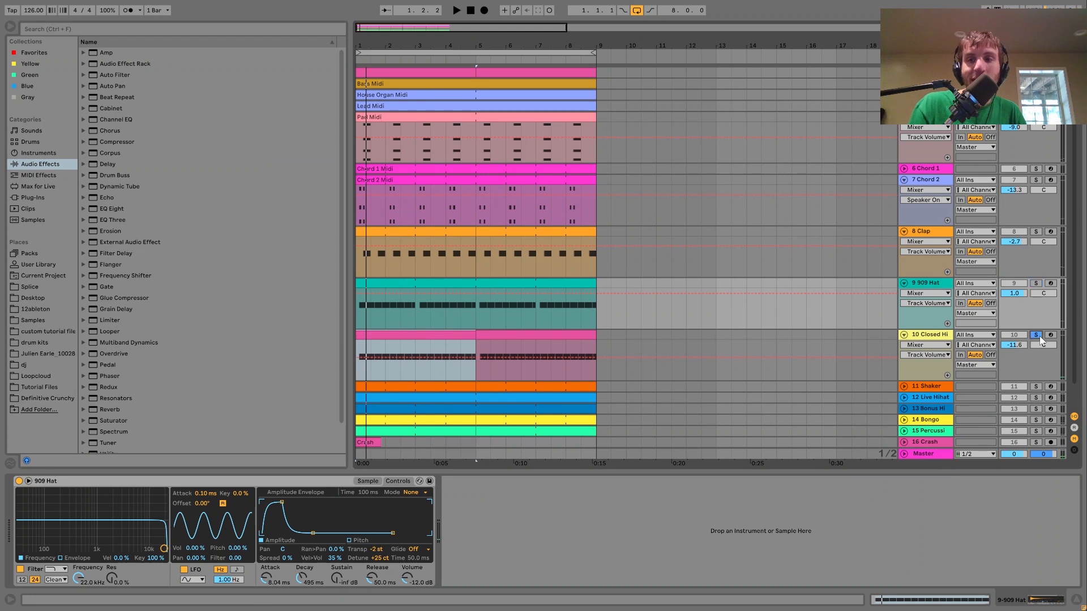
Play the Closed Hihat track soloed, then add the 909 Hat to the solo and listen to both together
left_click(934, 338)
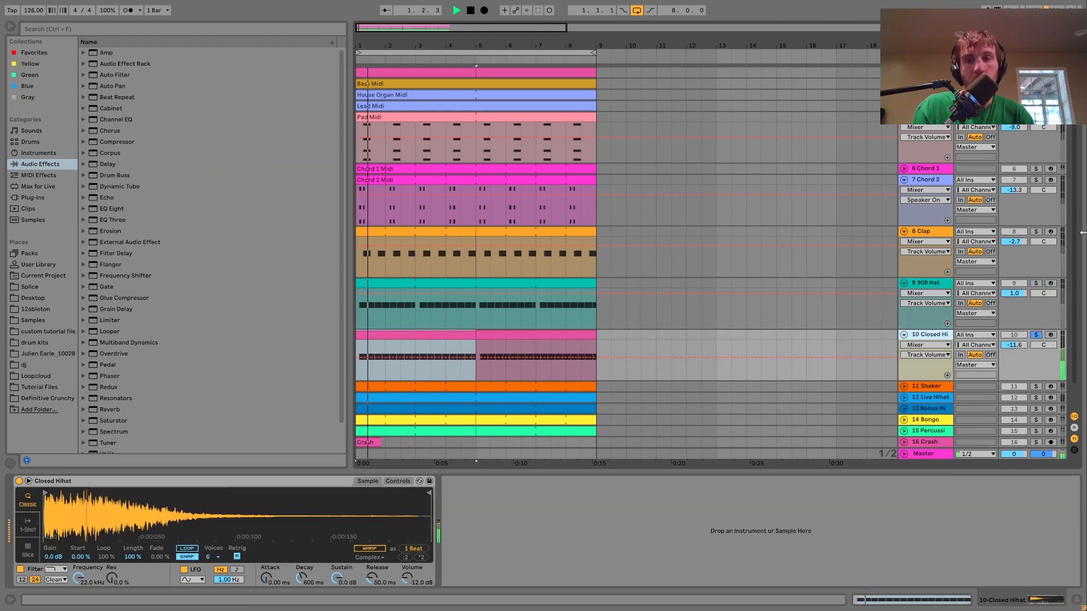
left_click(1039, 284, "ctrl")
left_click(1041, 290)
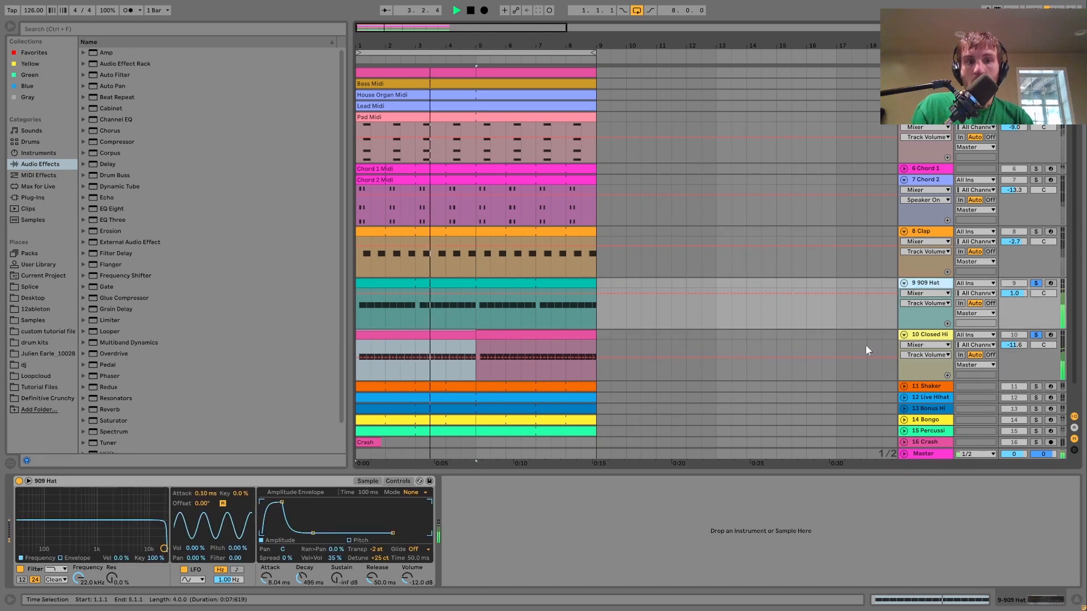
key("space")
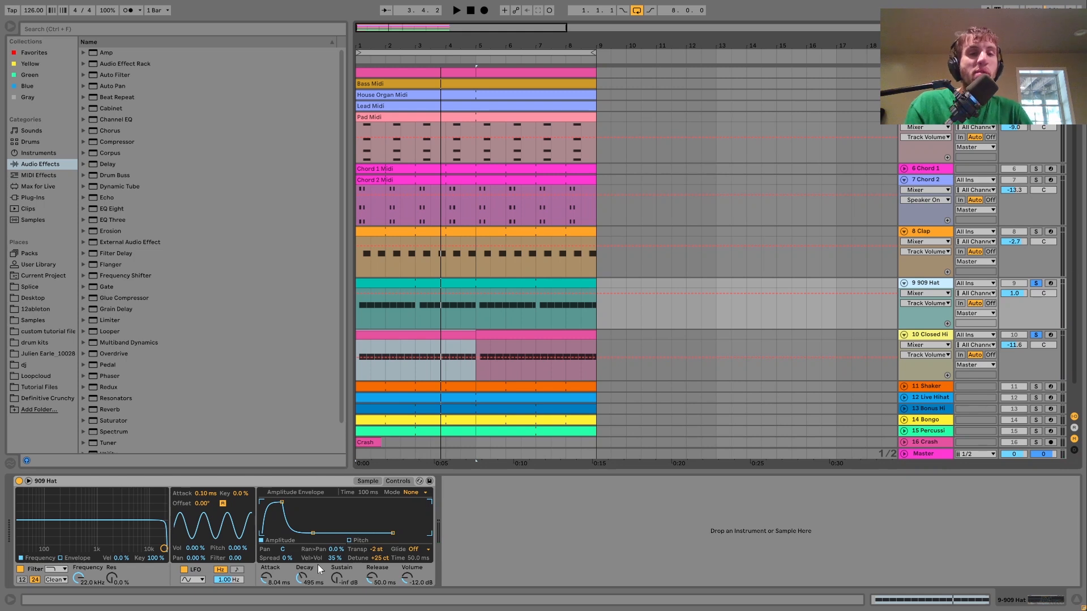
Replay the two hats, switching the Closed Hihat's solo off and on to compare the groove
key("space")
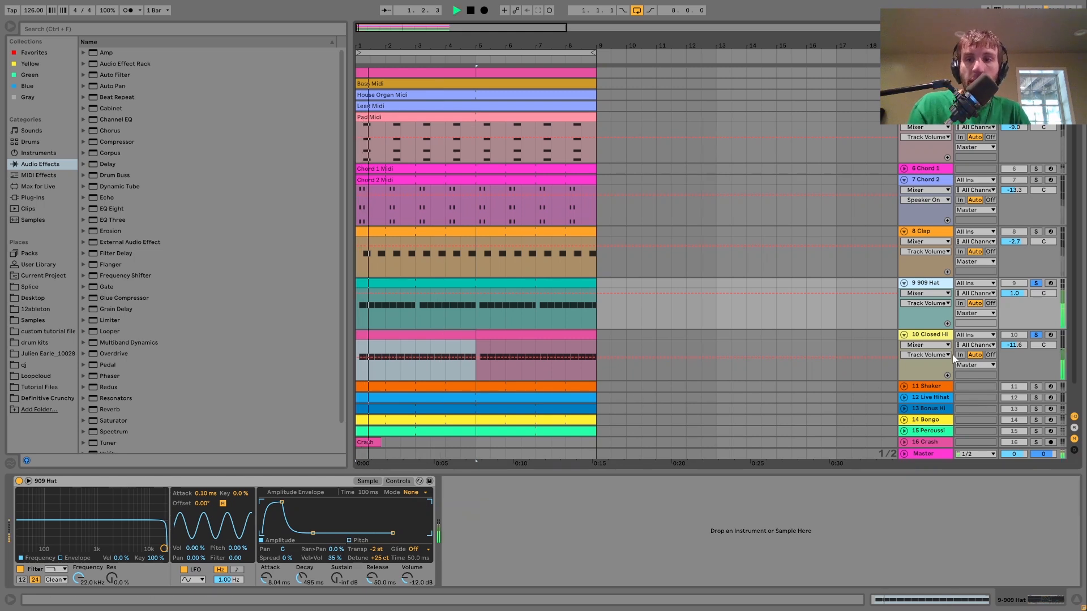
left_click(935, 339)
left_click(1036, 336)
left_click(1035, 336)
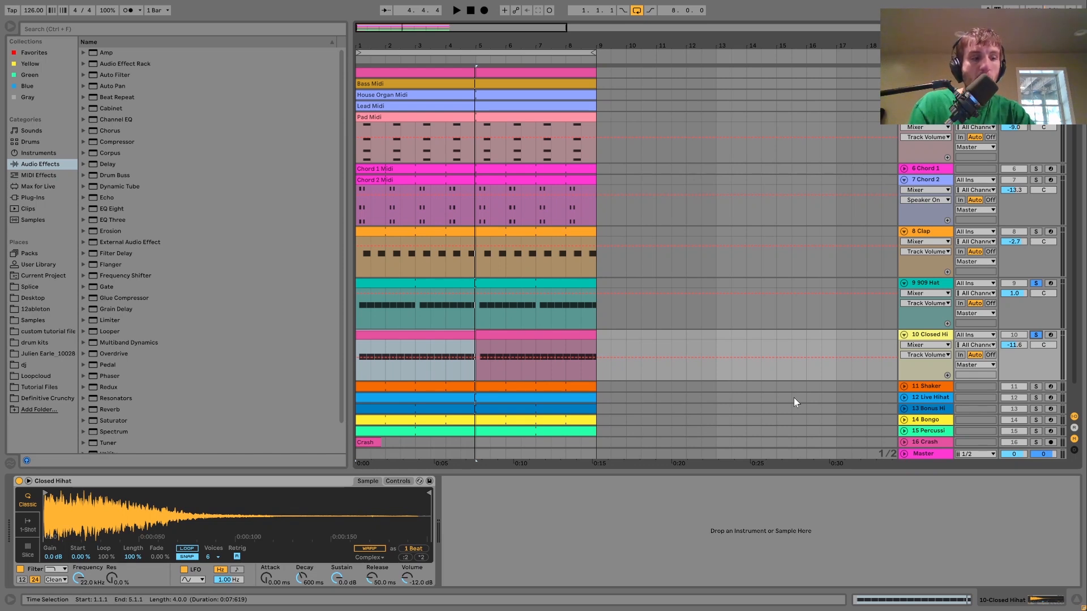
Solo the Shaker track in place of the hats and play it while viewing its sample
scroll(978, 362, "down", 2)
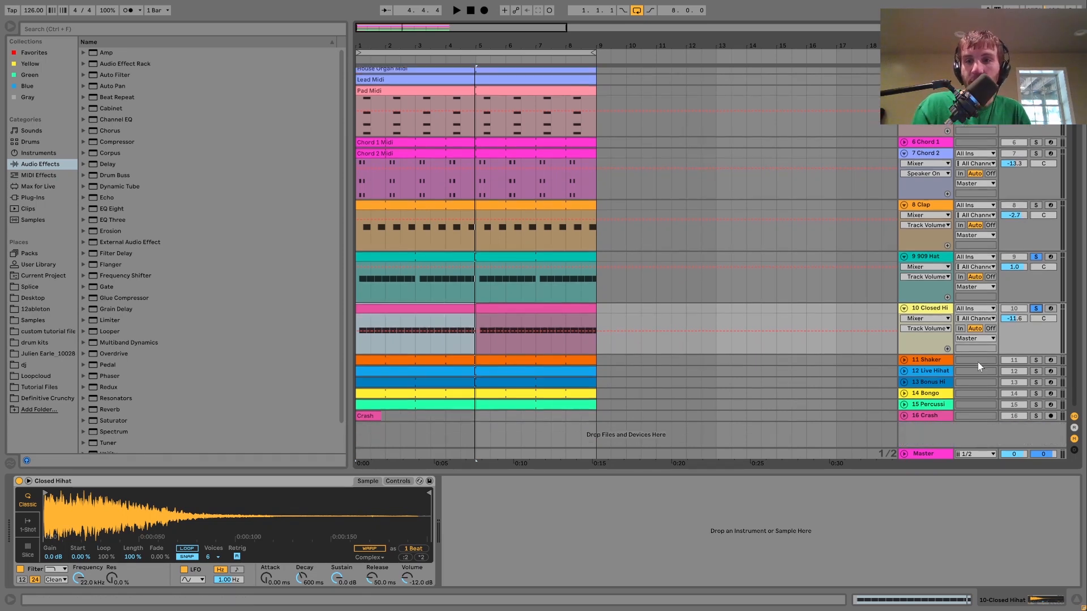
left_click(1037, 360)
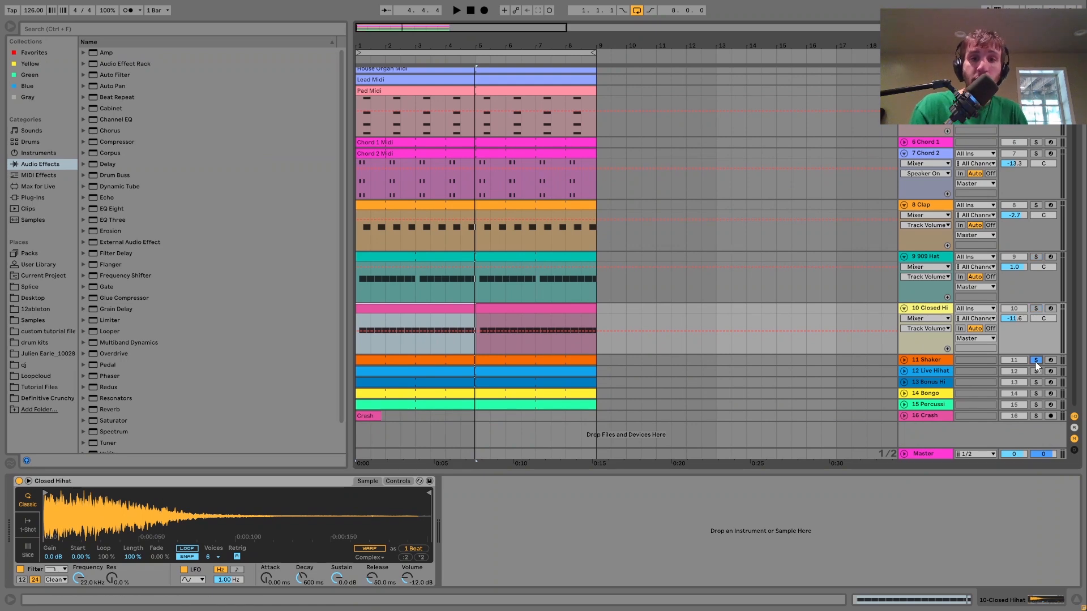
left_click(920, 362)
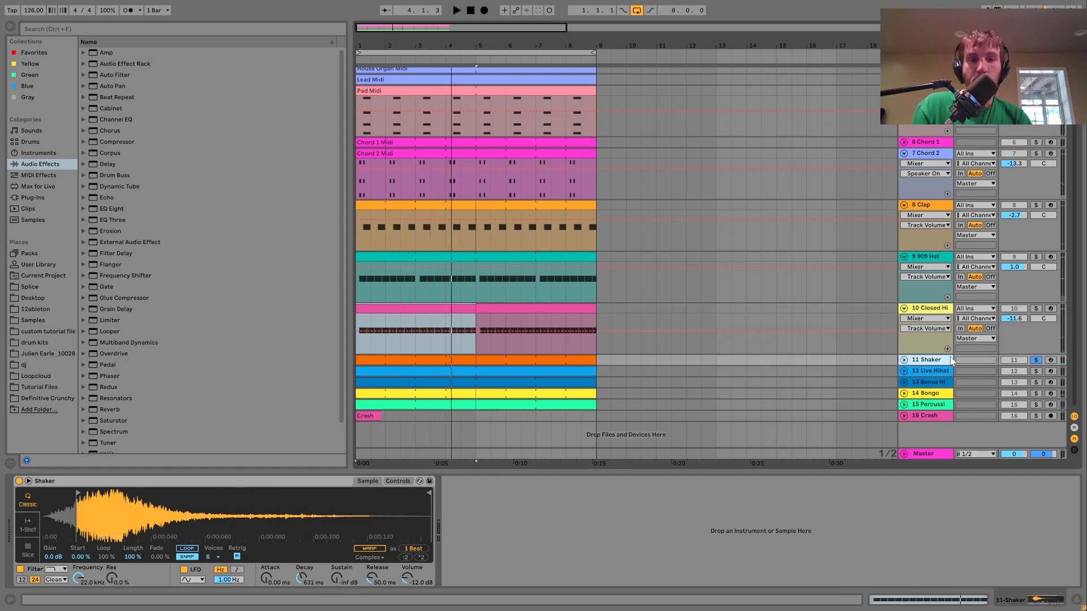
key("space")
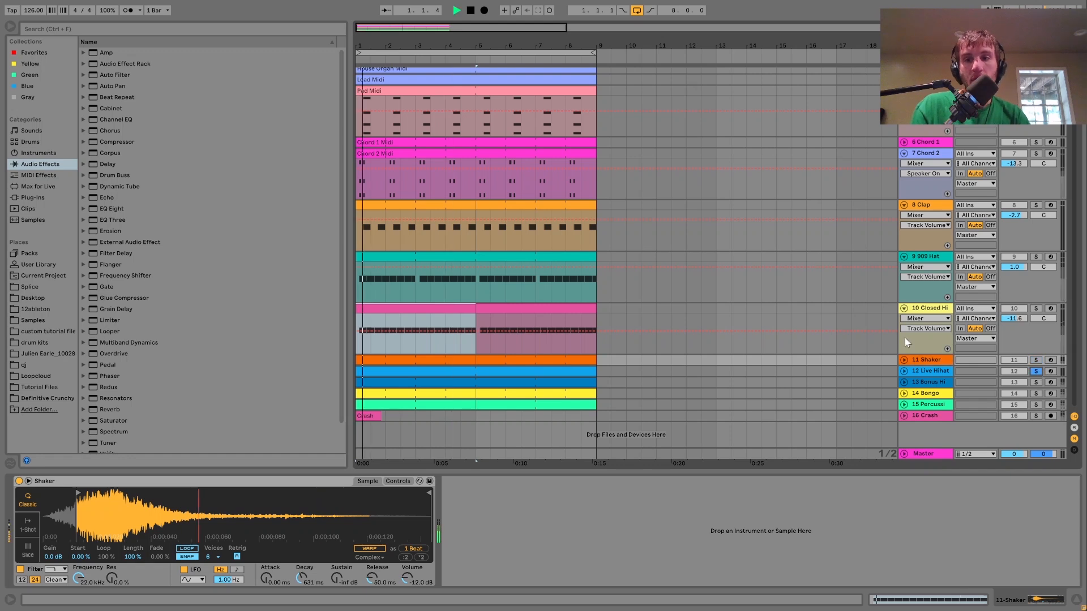
Unfold the Live Hihat track and examine its notes and sample during soloed playback
left_click(905, 371)
scroll(903, 372, "down", 2)
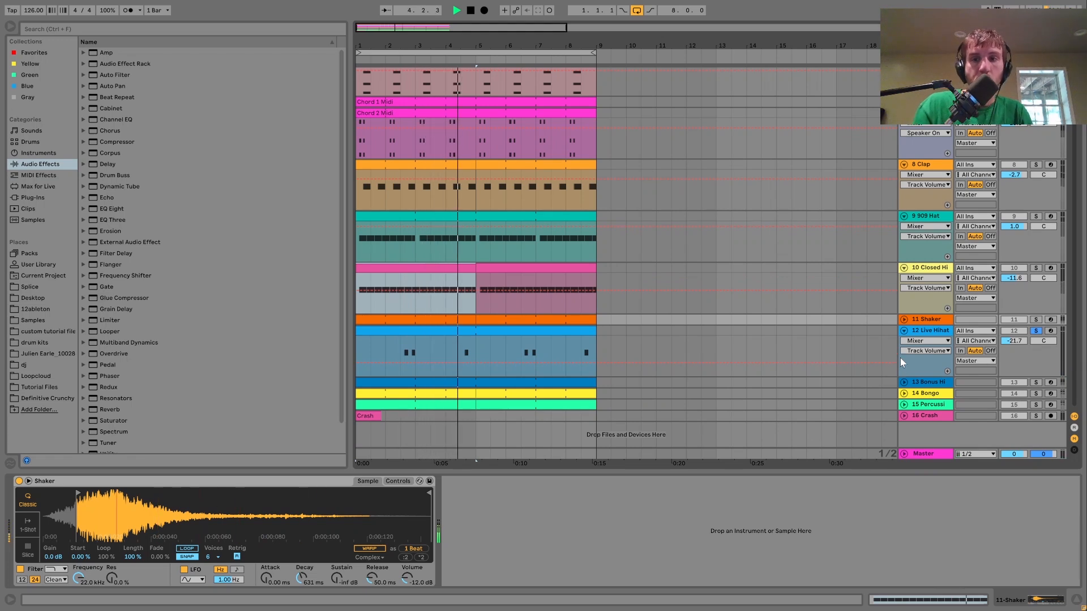
left_click(930, 330)
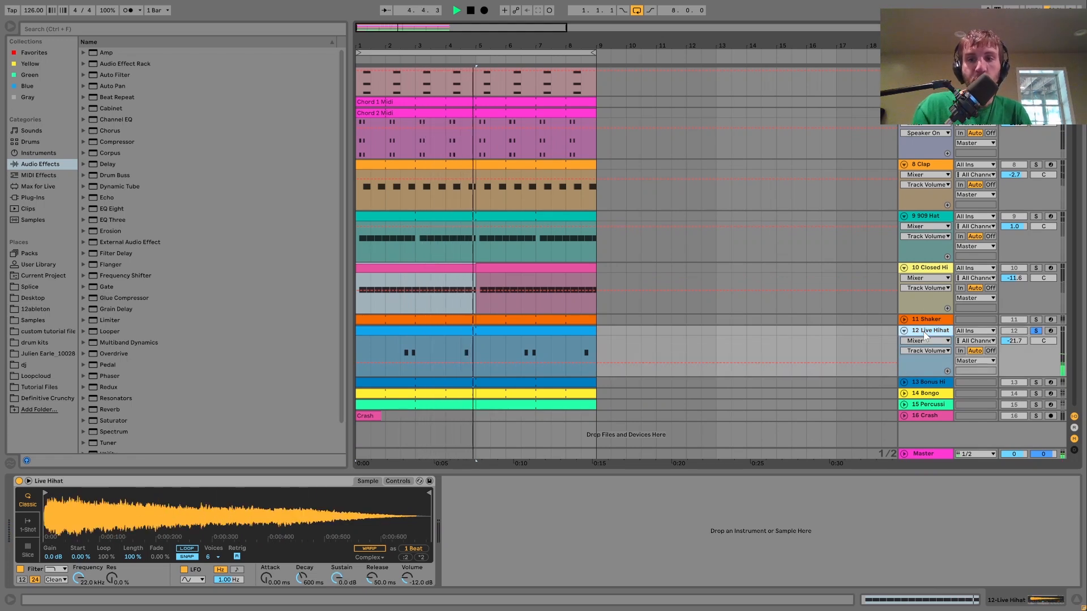
Solo and unfold the Bonus Hihats track, add the Shaker to the solo, and examine the Bonus Hihats' notes and Drum Rack during playback
left_click(1036, 383)
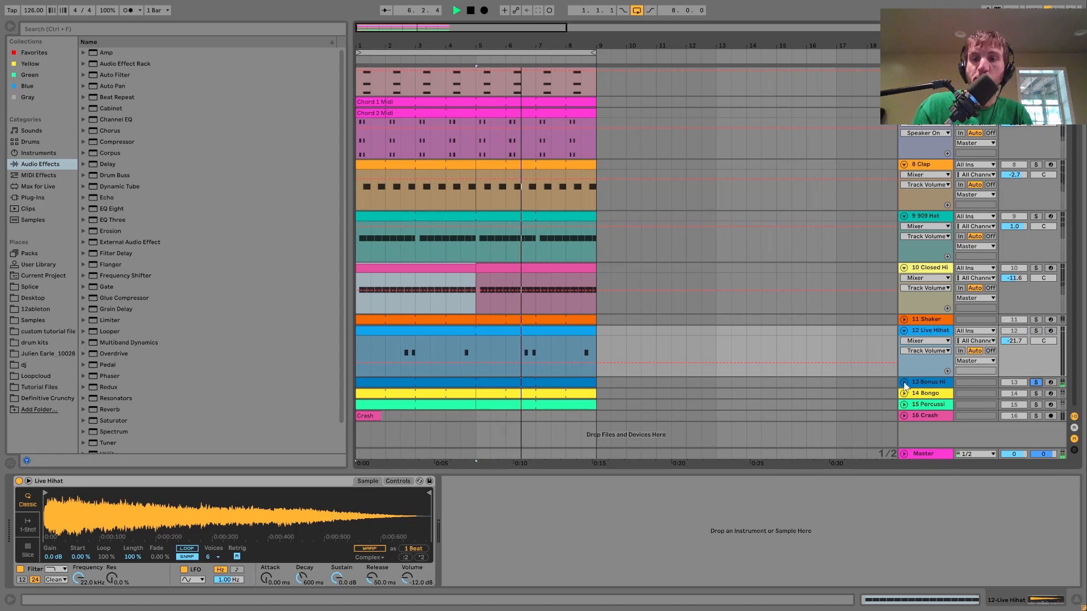
left_click(904, 382)
left_click(1044, 311)
left_click(1037, 320, "ctrl")
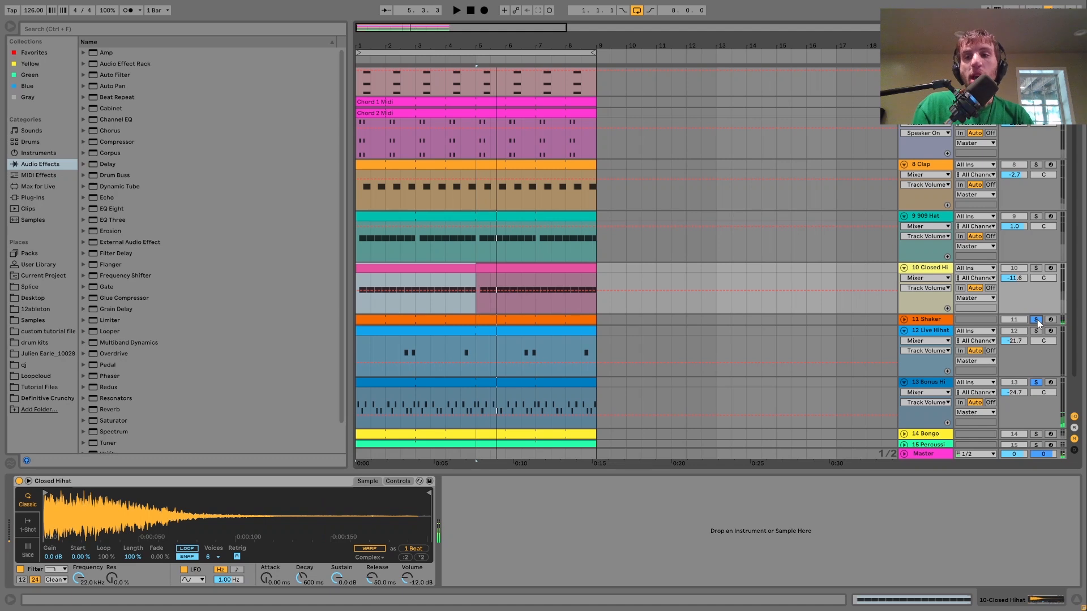
left_click(503, 384)
scroll(502, 385, "down", 3)
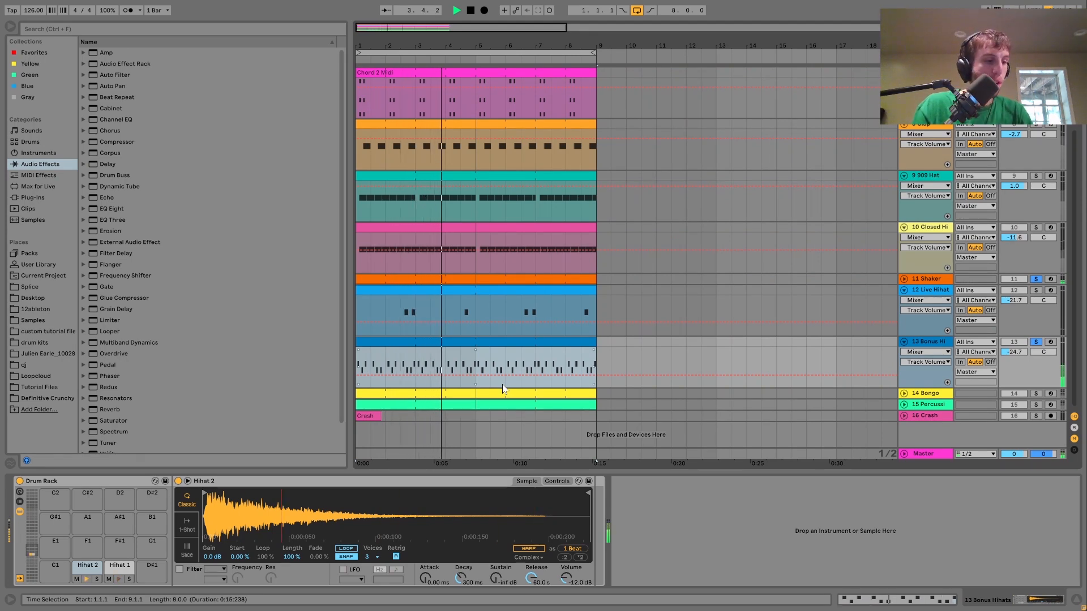
Solo the Bongo track alone and unfold it to examine its note pattern and sample during playback
left_click(1036, 394)
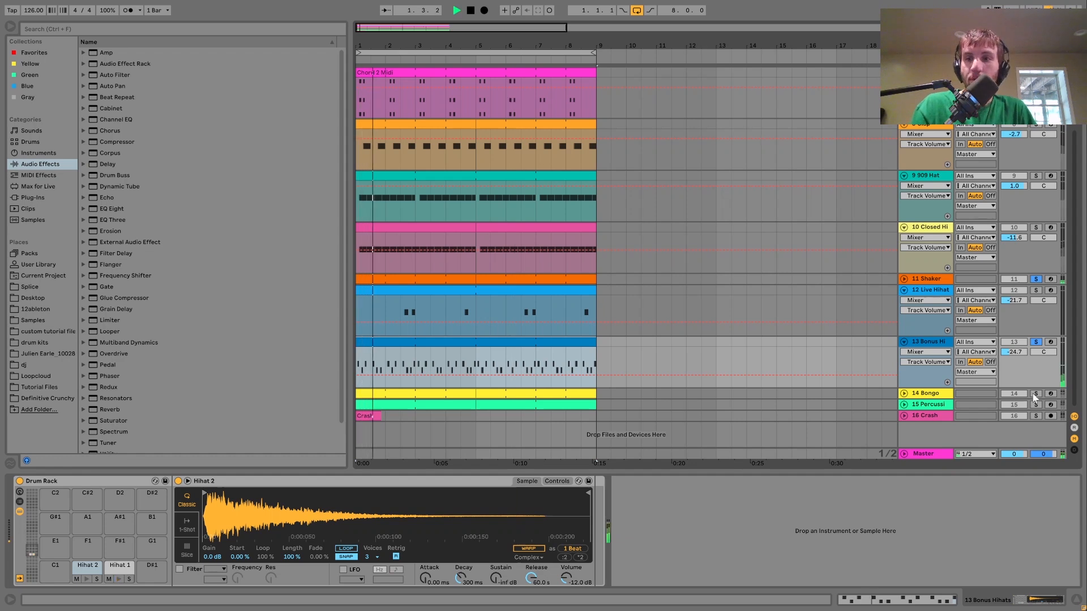
left_click(904, 394)
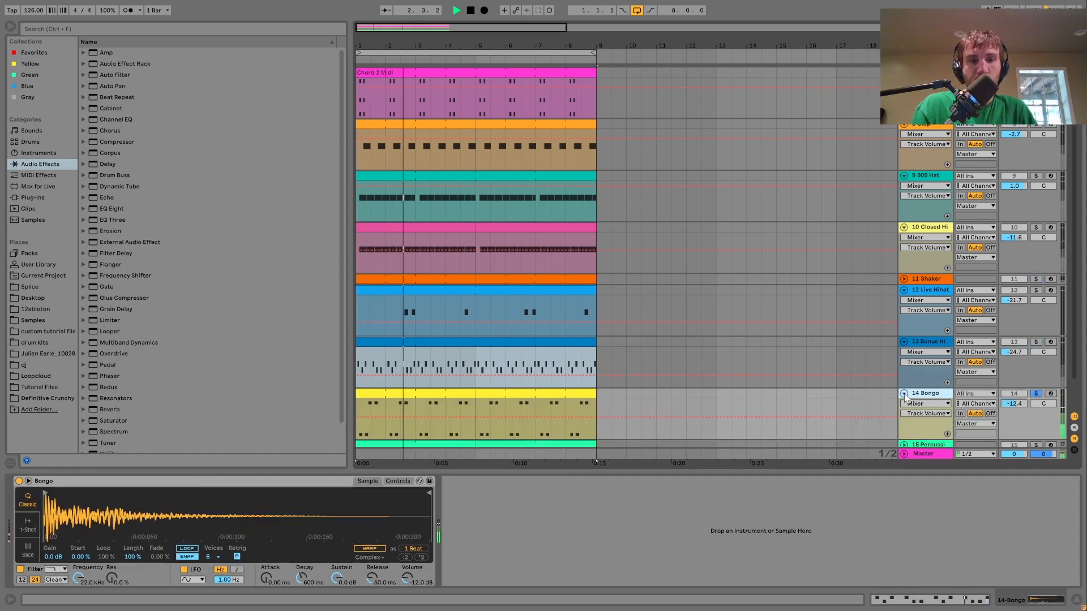
scroll(904, 395, "down", 2)
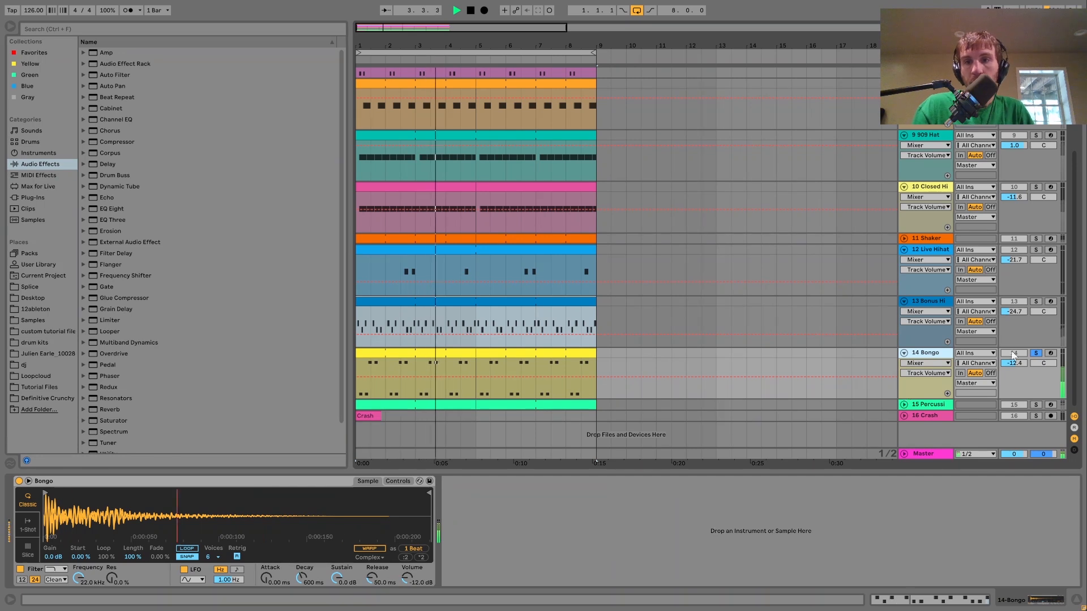
Add the Percussion track to the Bongo solo, unfold it, and play both while examining their patterns and devices
left_click(1035, 404, "ctrl")
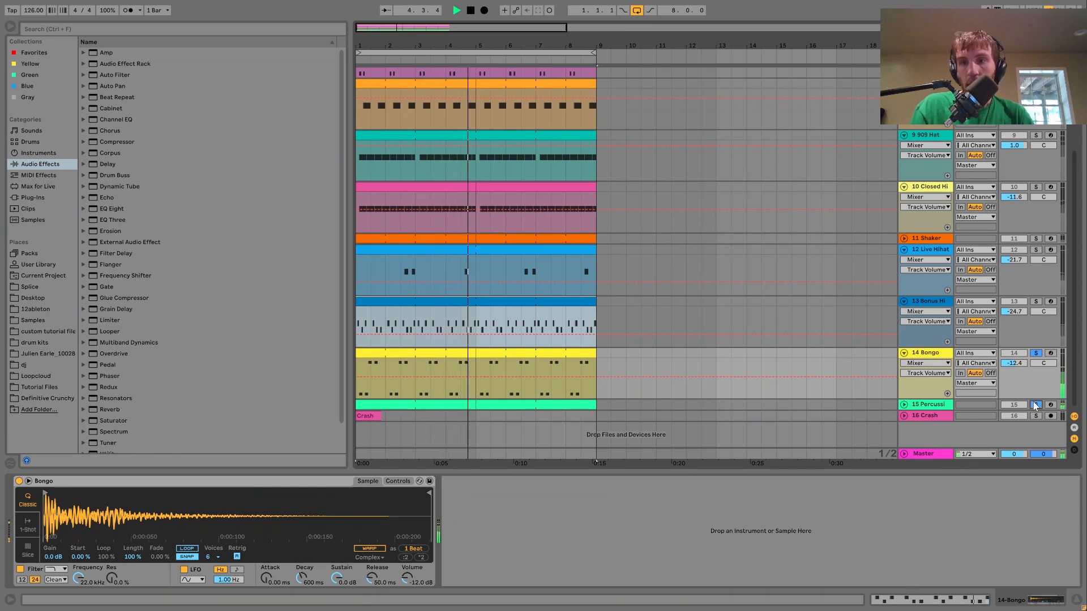
left_click(904, 404)
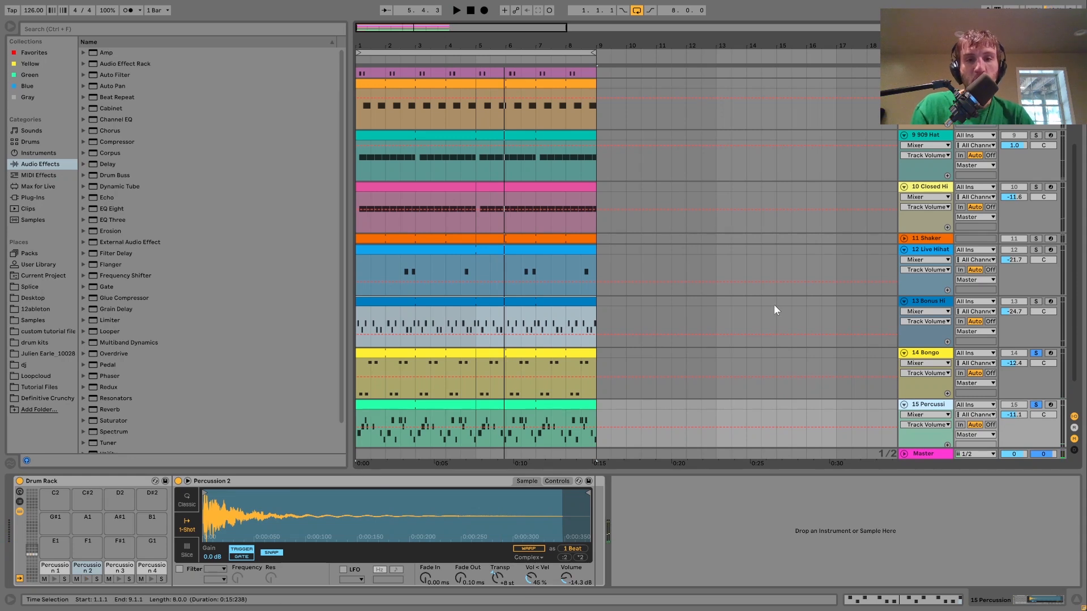
scroll(776, 309, "down", 2)
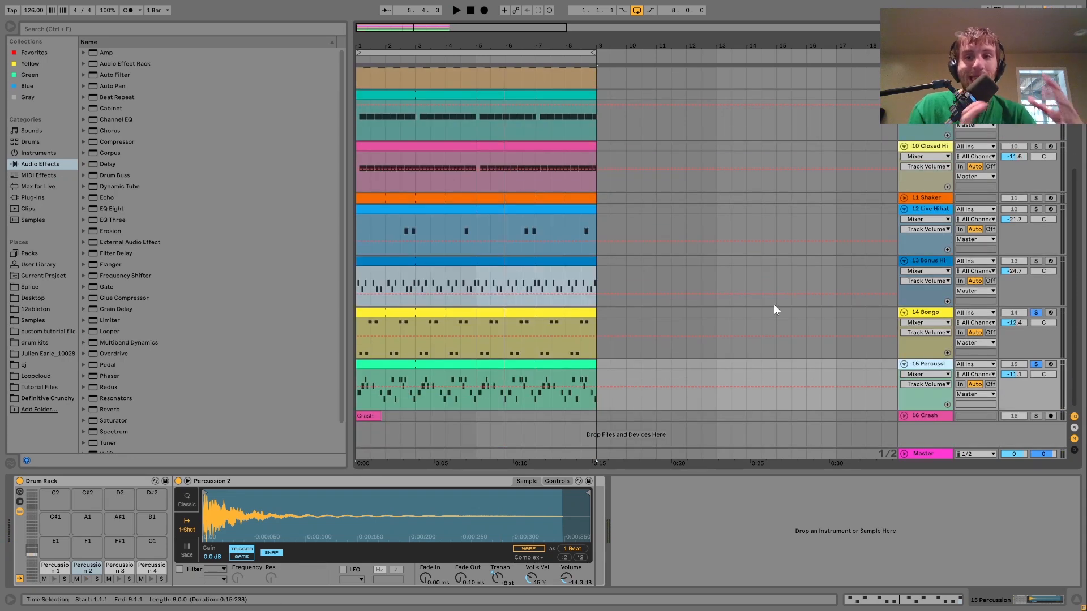
key("space")
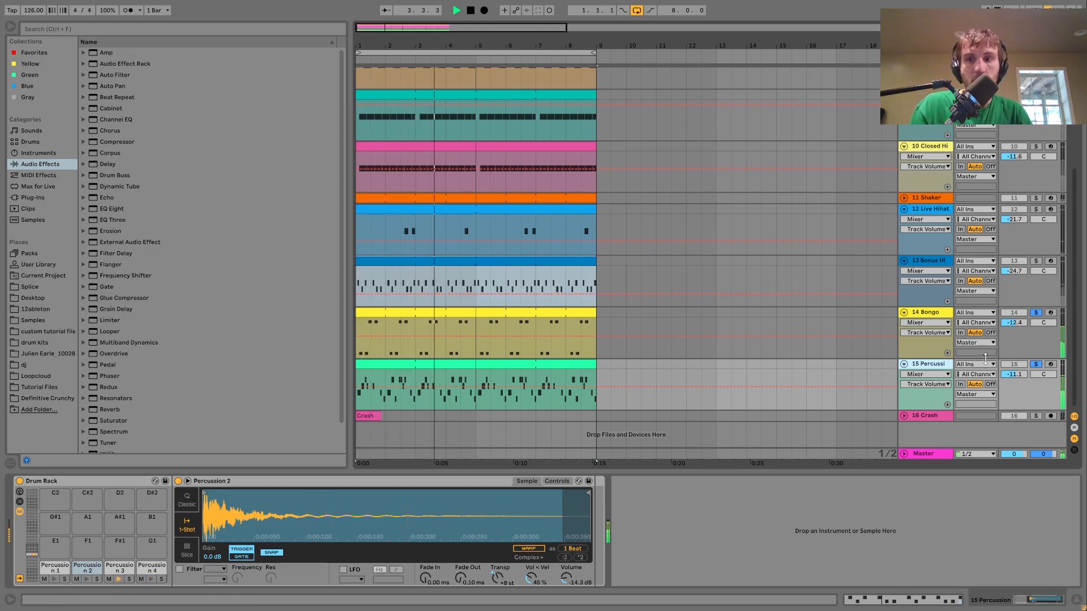
left_click(922, 314)
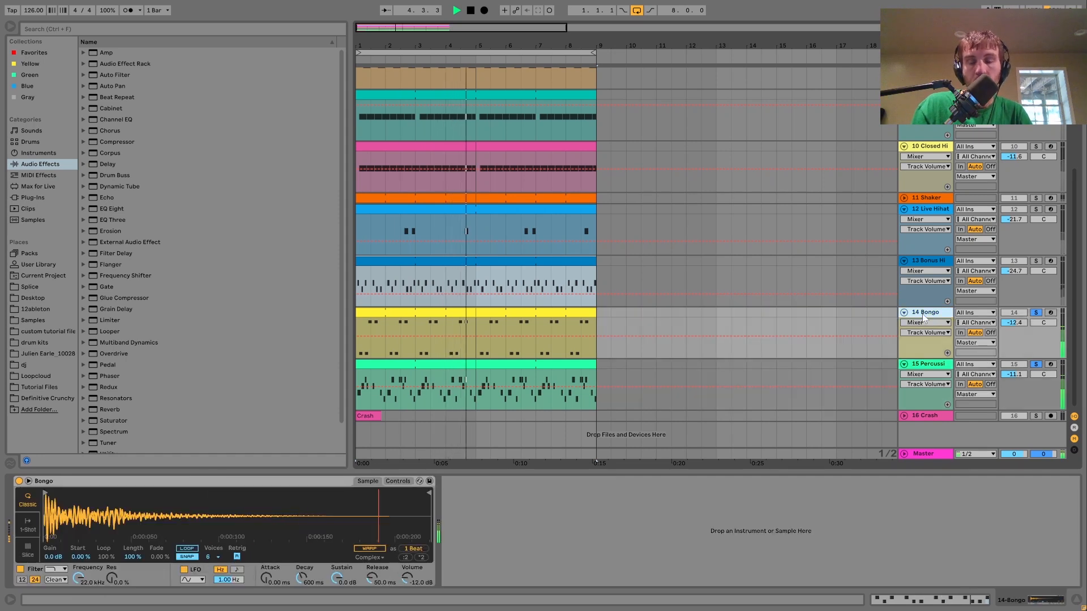
key("space")
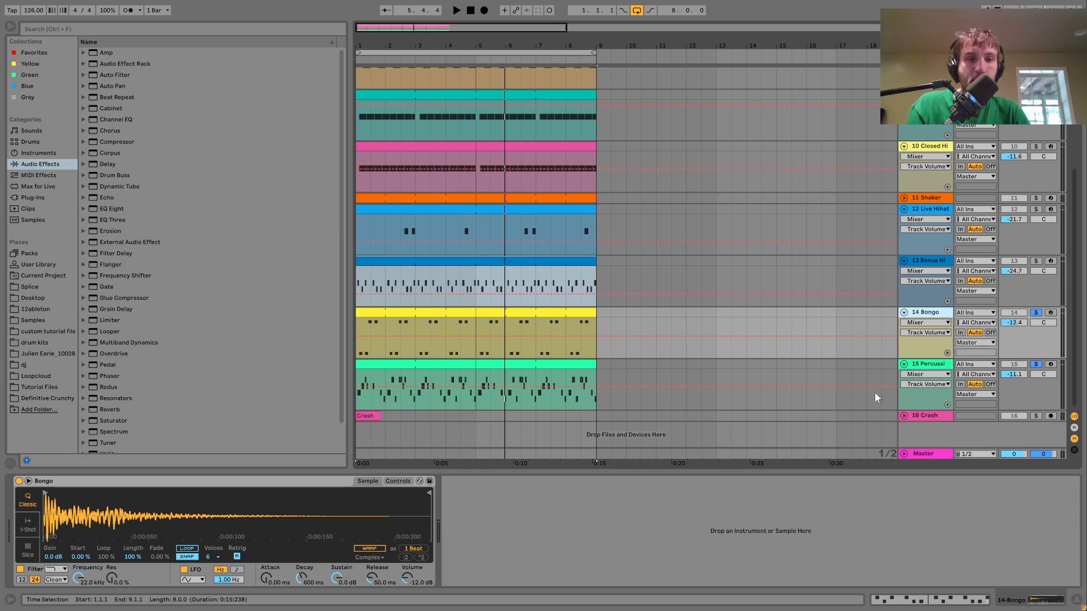
left_click(929, 365)
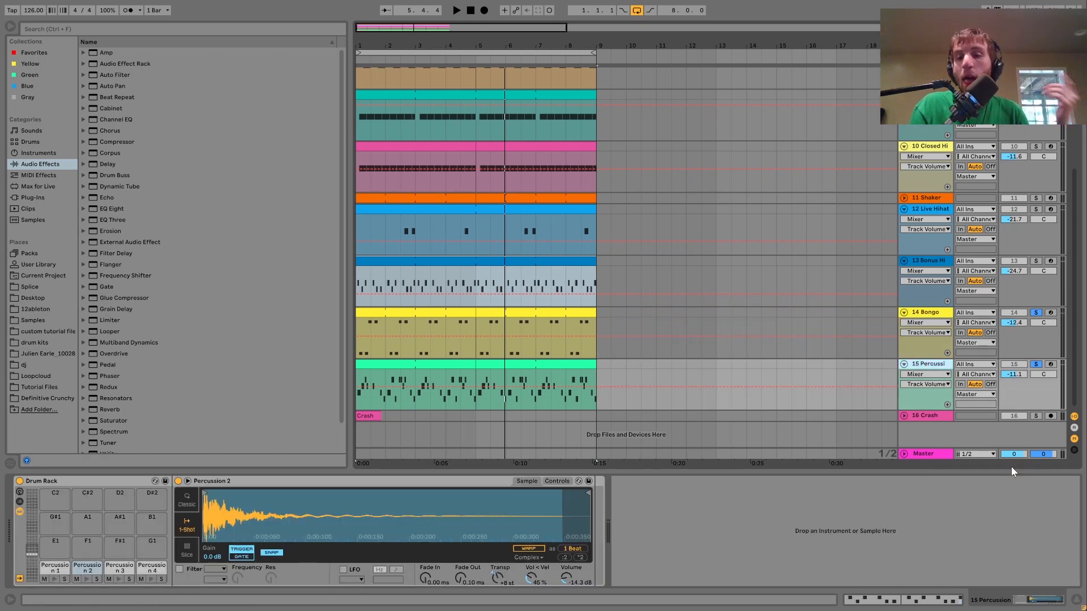
Solo and play the Crash track alone, then delete its Echo device
left_click(1032, 418)
left_click(942, 414)
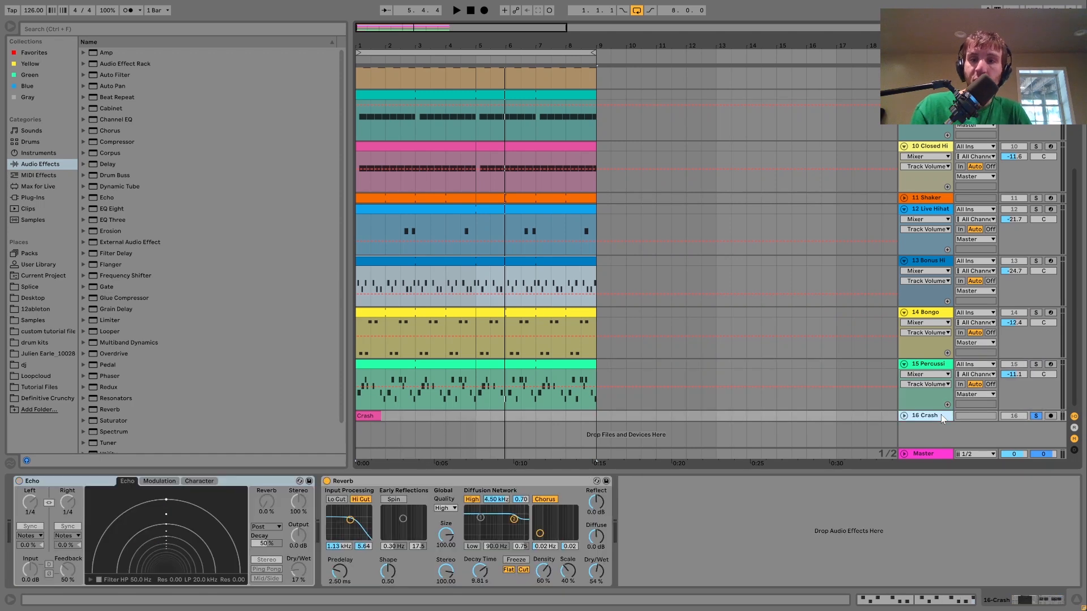
key("space")
key("space")
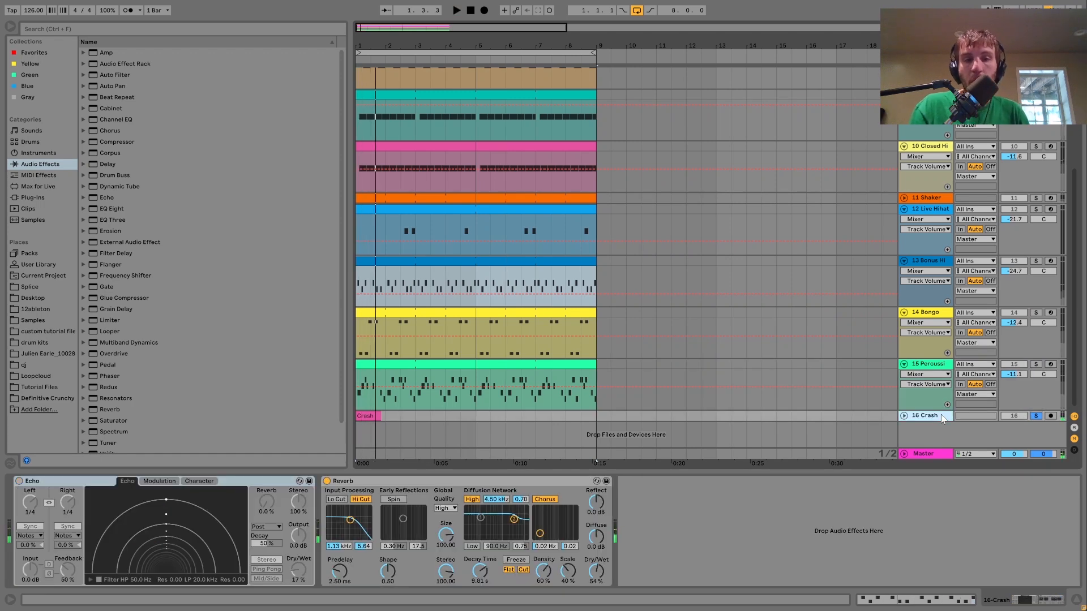
left_click(247, 484)
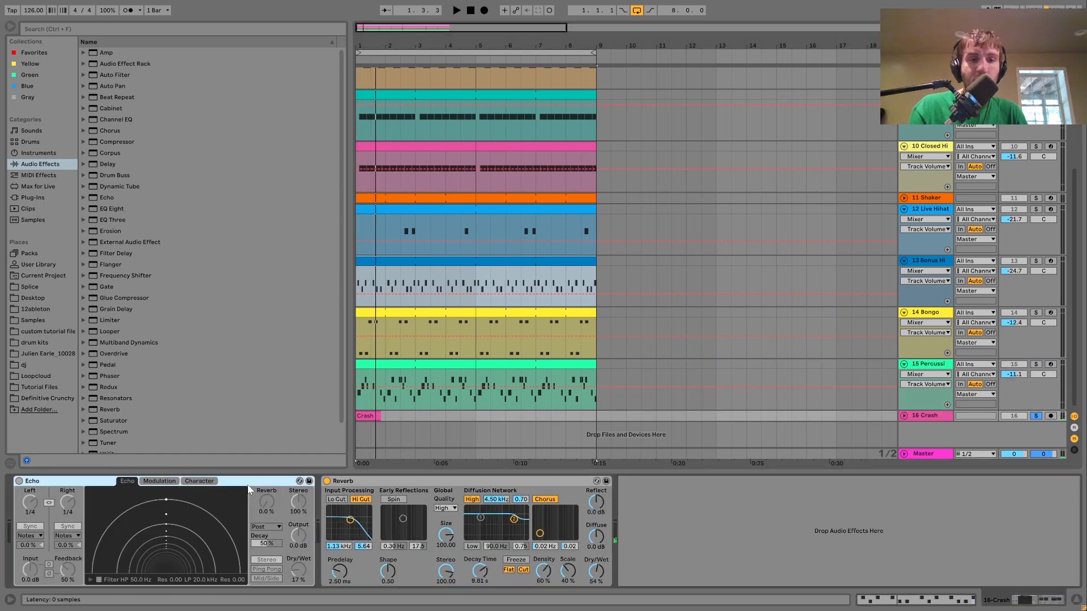
key("Delete")
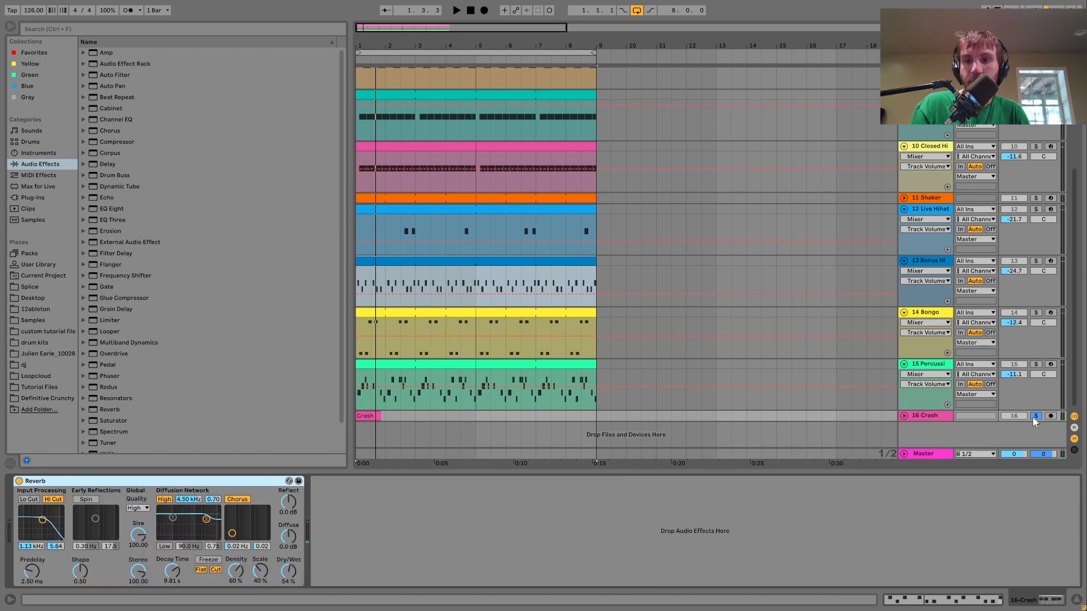
Clear the Crash solo and play the full mix with all tracks
left_click(1036, 415)
key("space")
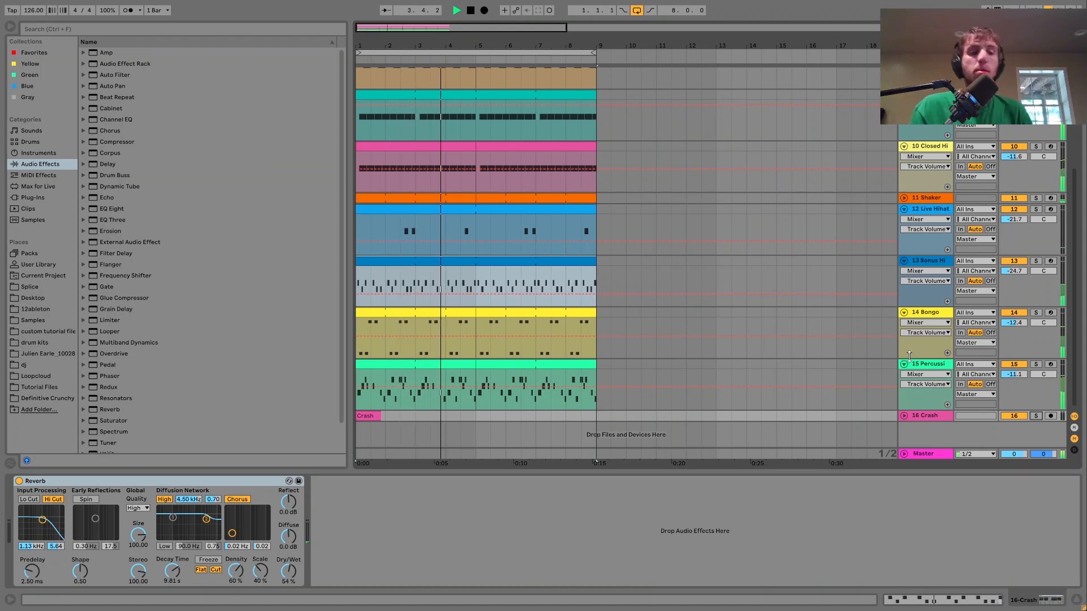
key("space")
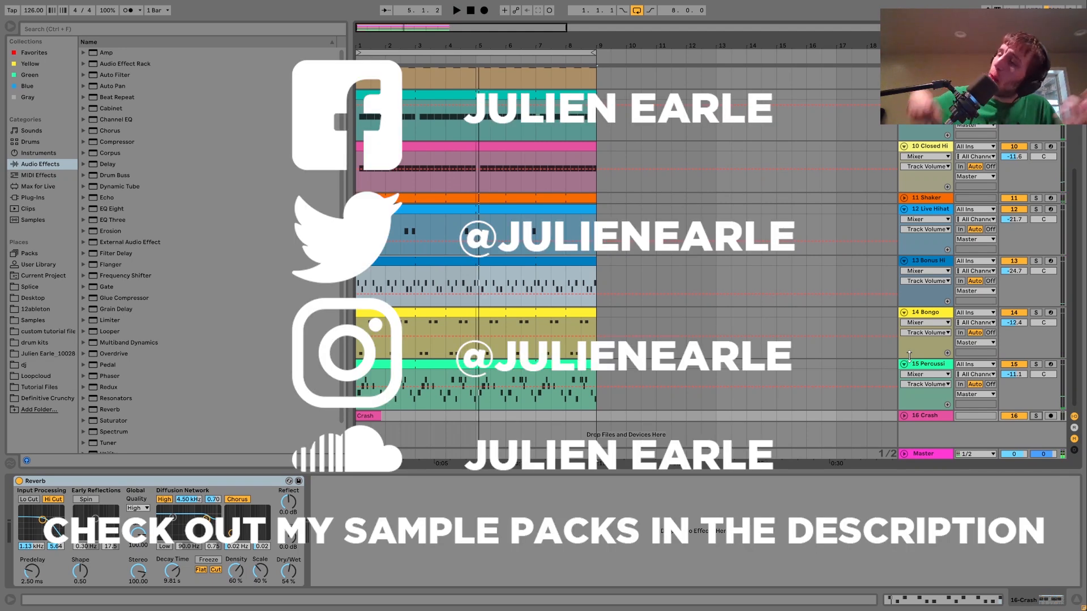